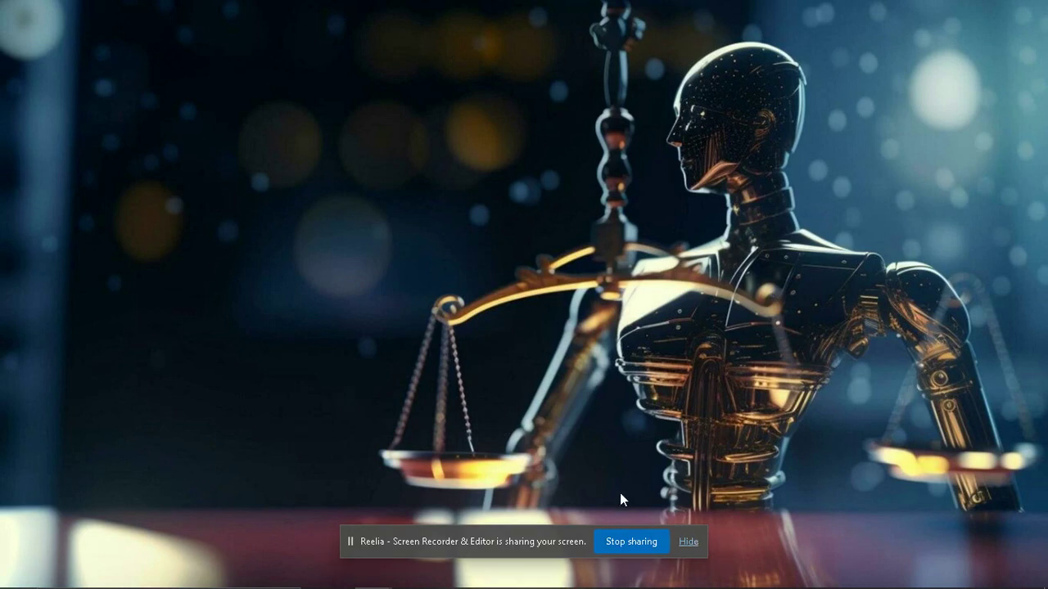
# - Hide the screen-sharing notice and switch to the Microsoft Edge window showing the Relevance AI homepage
pyautogui.click(689, 541)
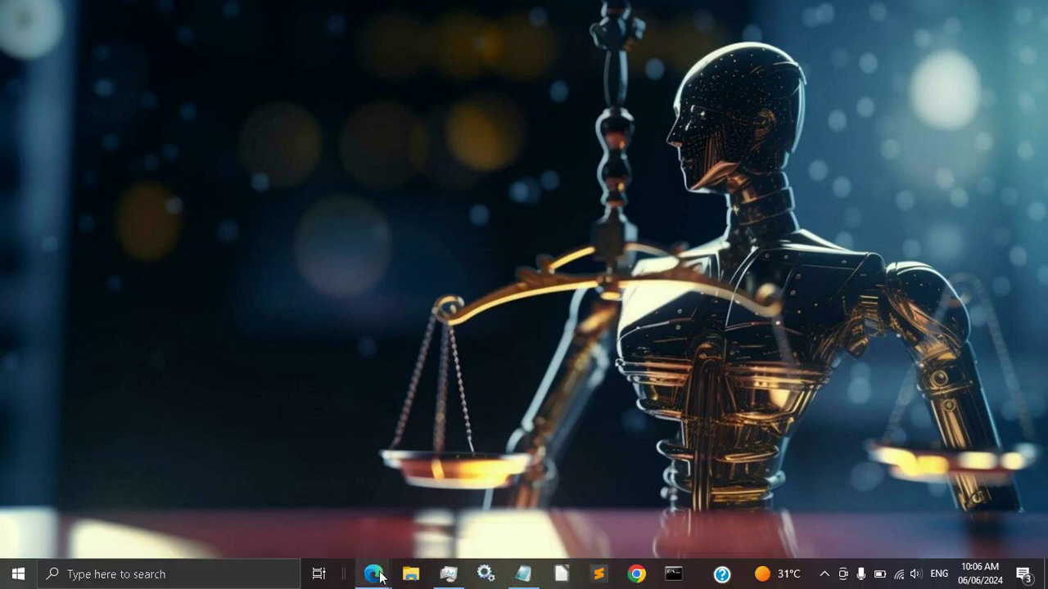
pyautogui.moveTo(371, 575)
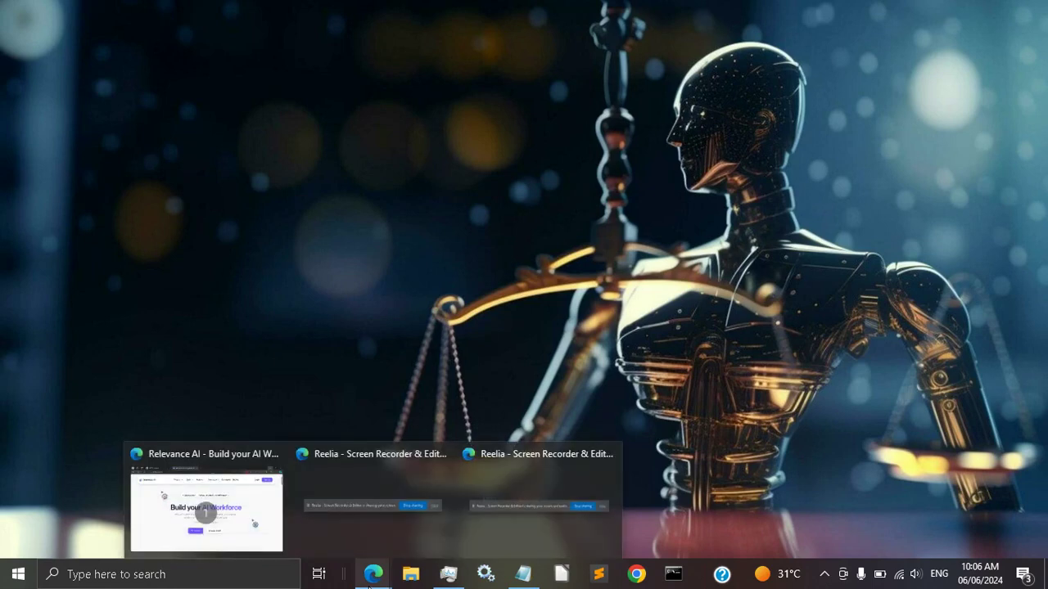
pyautogui.click(216, 508)
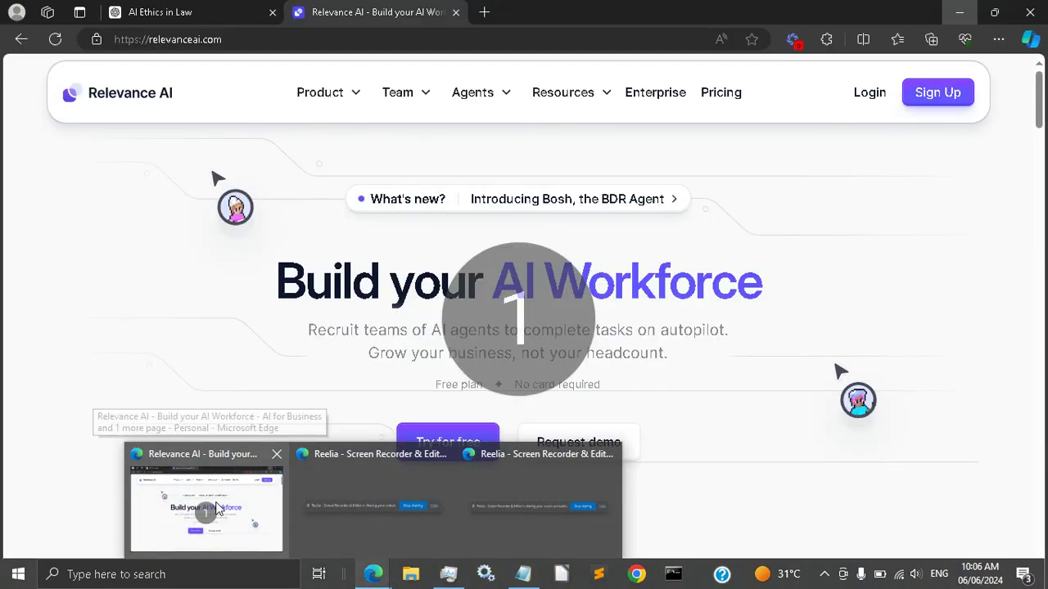
pyautogui.click(216, 505)
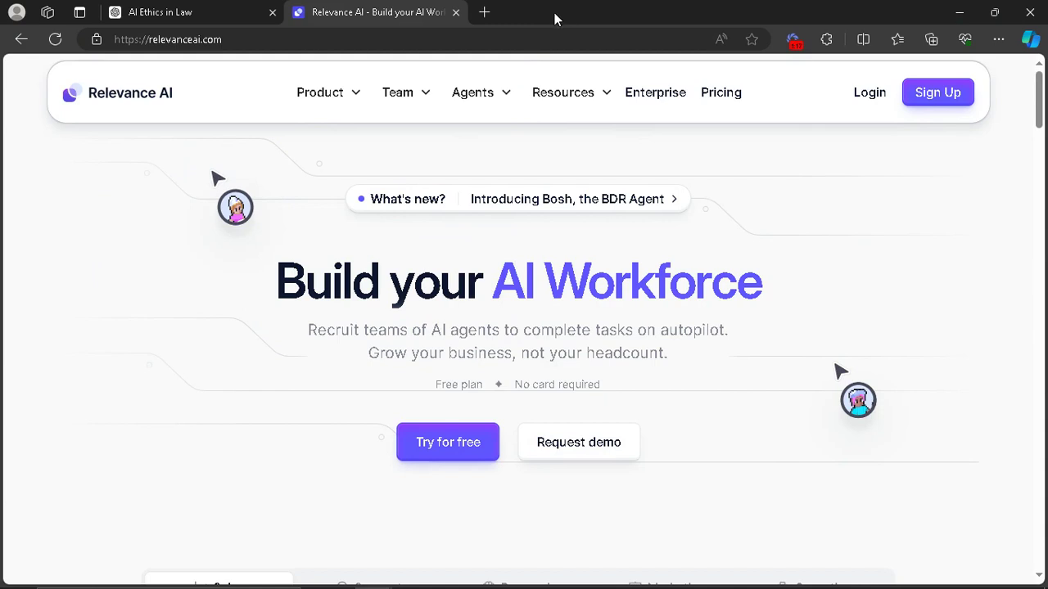
# - Log in to Relevance AI and continue with the USA (East) region and the NAIKEP organisation and project
pyautogui.moveTo(528, 69)
pyautogui.scroll(-10, 524, 253)
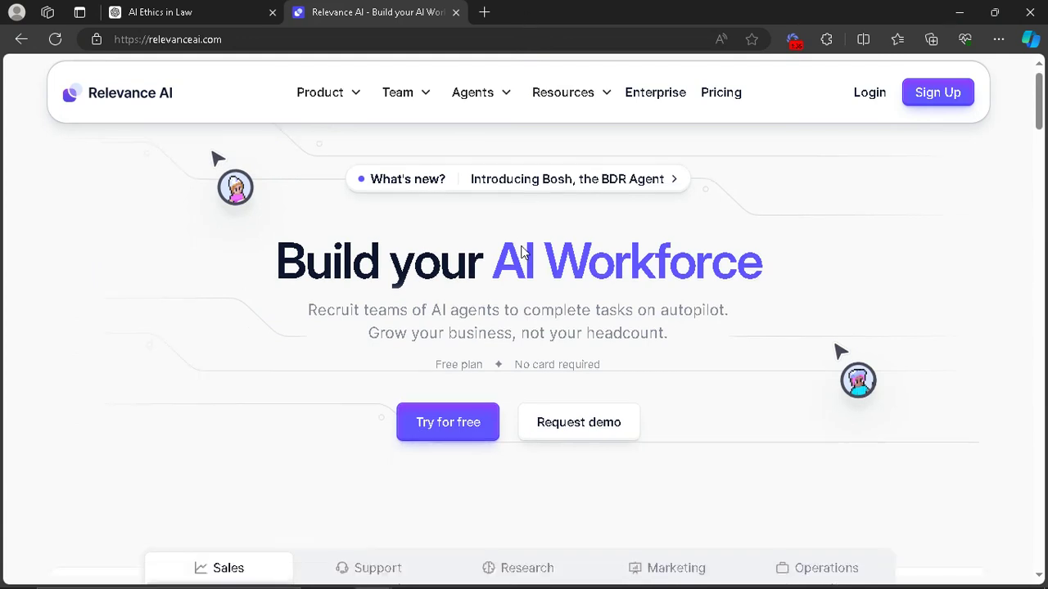
pyautogui.scroll(-10, 522, 252)
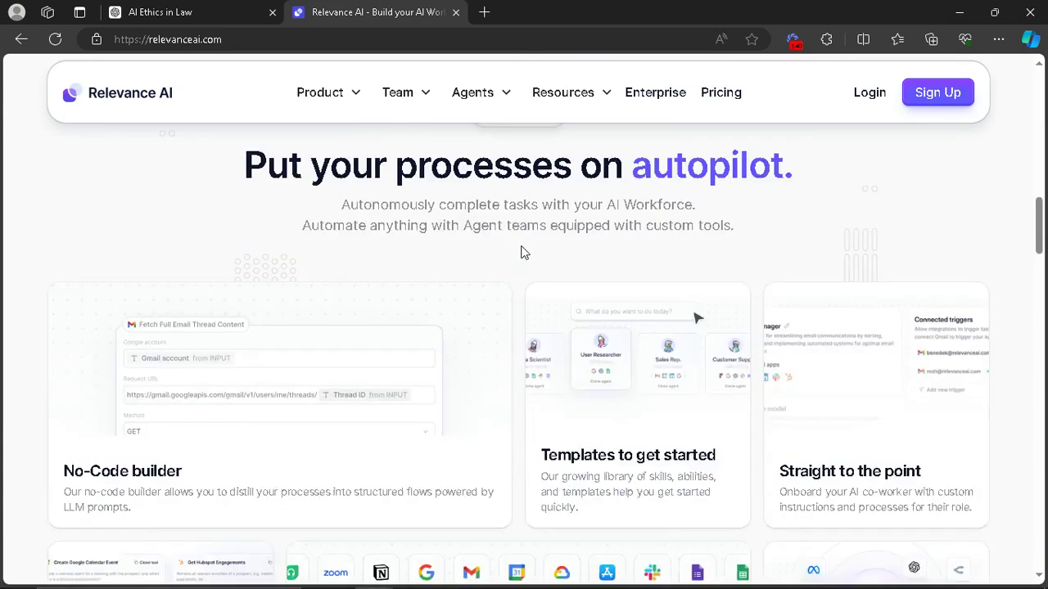
pyautogui.scroll(1, 522, 246)
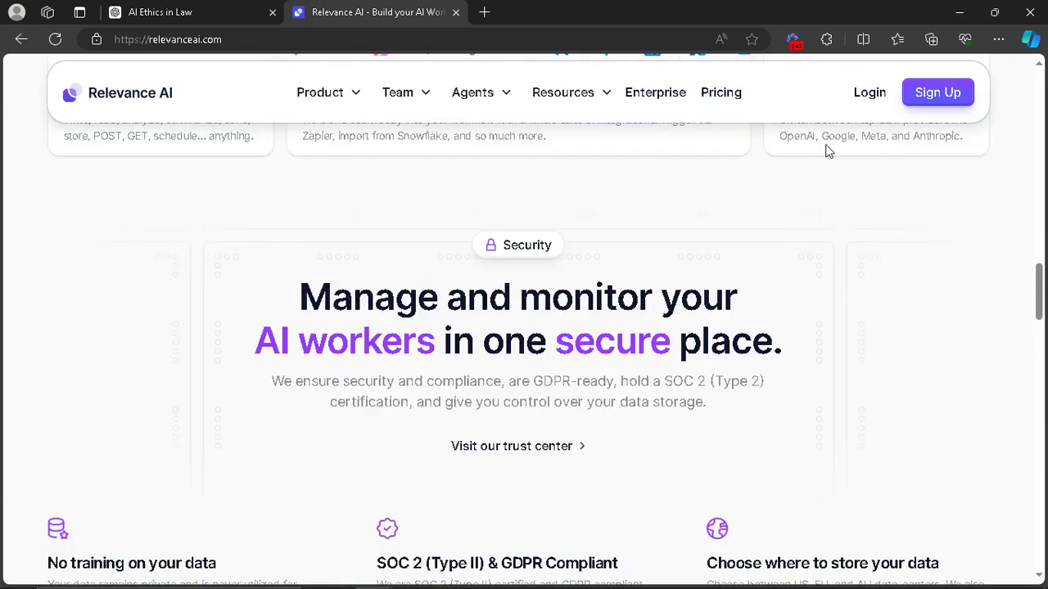
pyautogui.scroll(5, 859, 135)
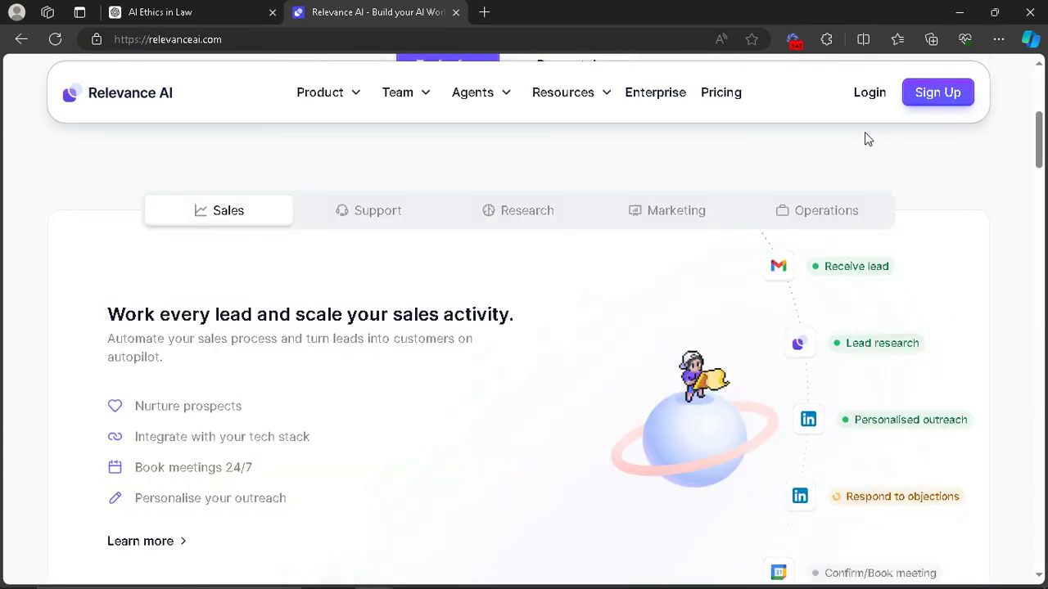
pyautogui.scroll(5, 864, 132)
pyautogui.click(868, 93)
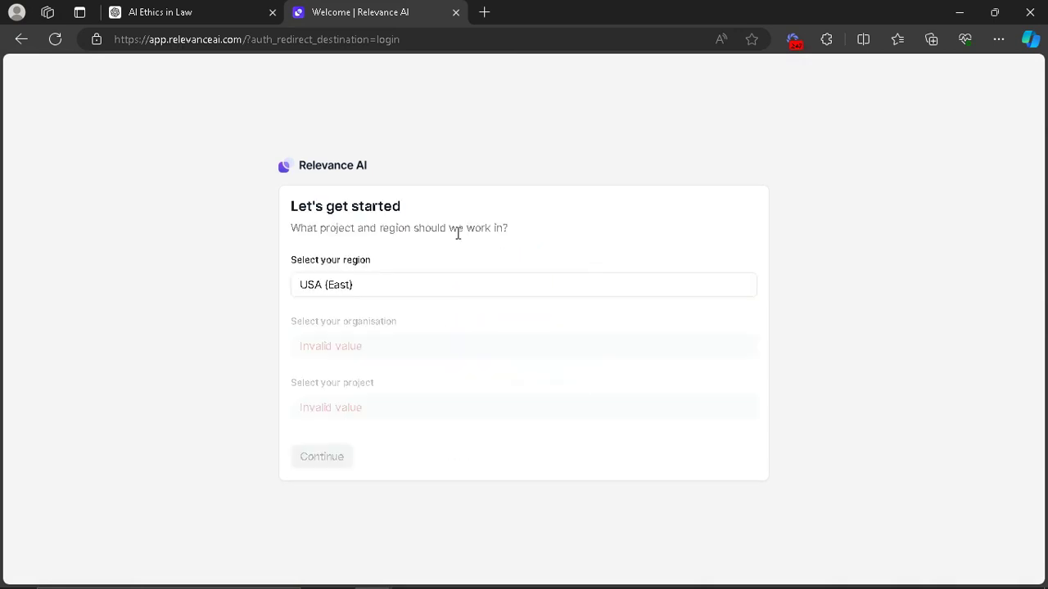
pyautogui.click(315, 461)
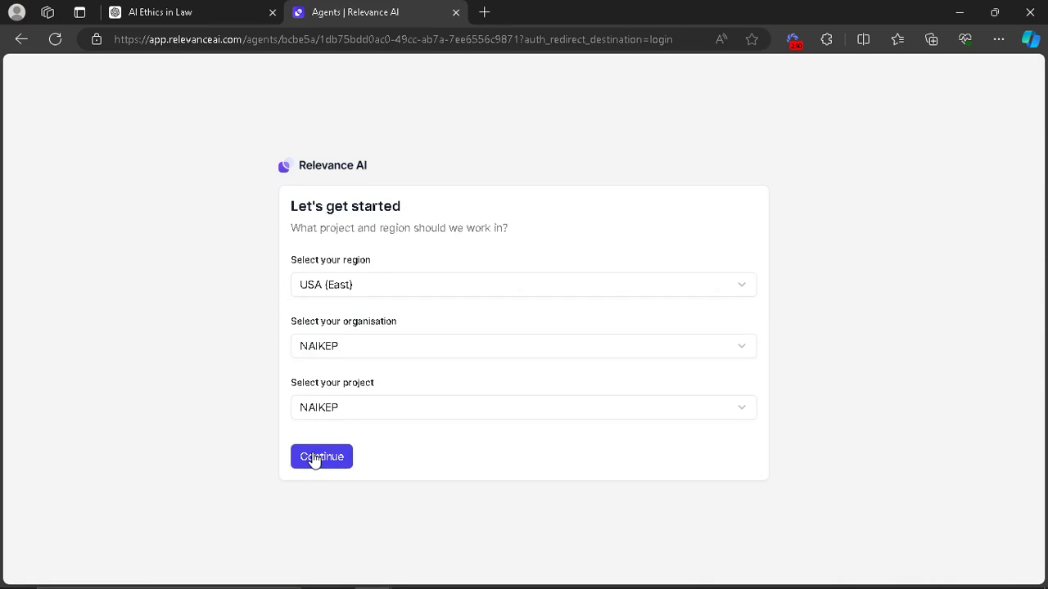
pyautogui.click(315, 459)
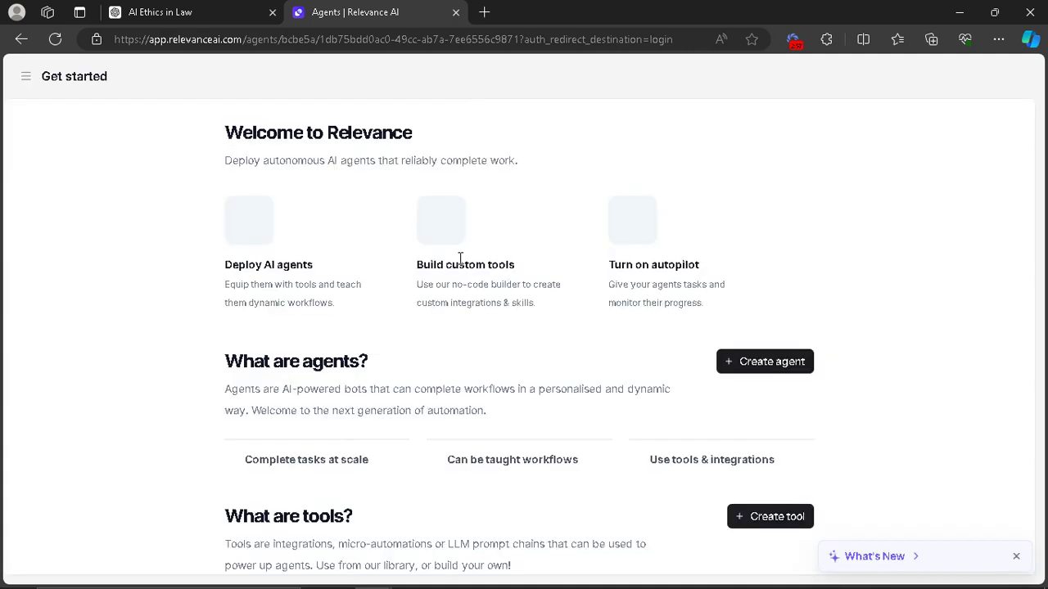
# - Go from the Get started overview to the page for creating a tool
pyautogui.scroll(-2, 460, 262)
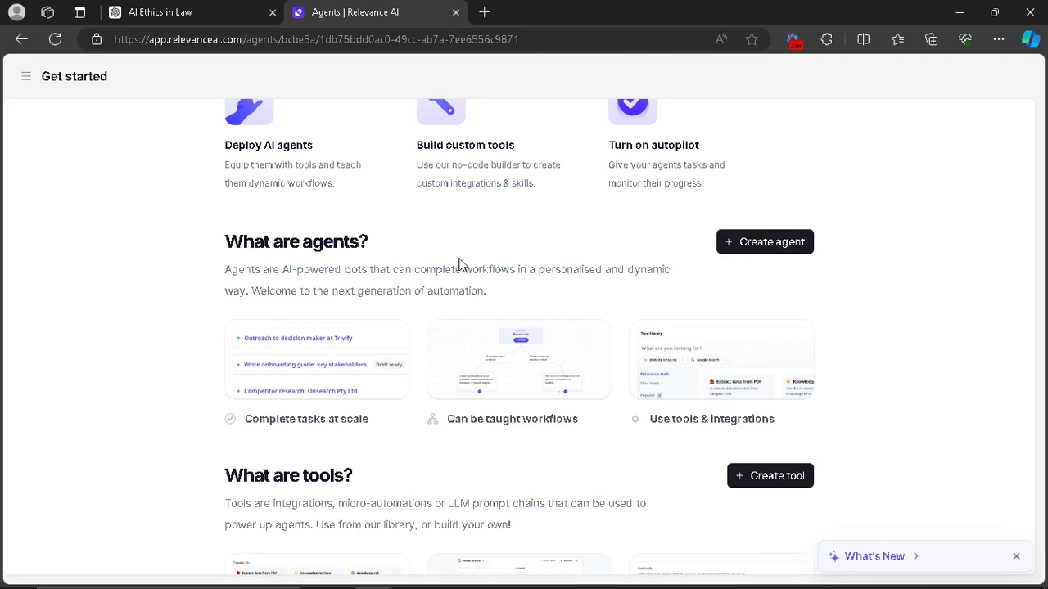
pyautogui.scroll(1, 461, 264)
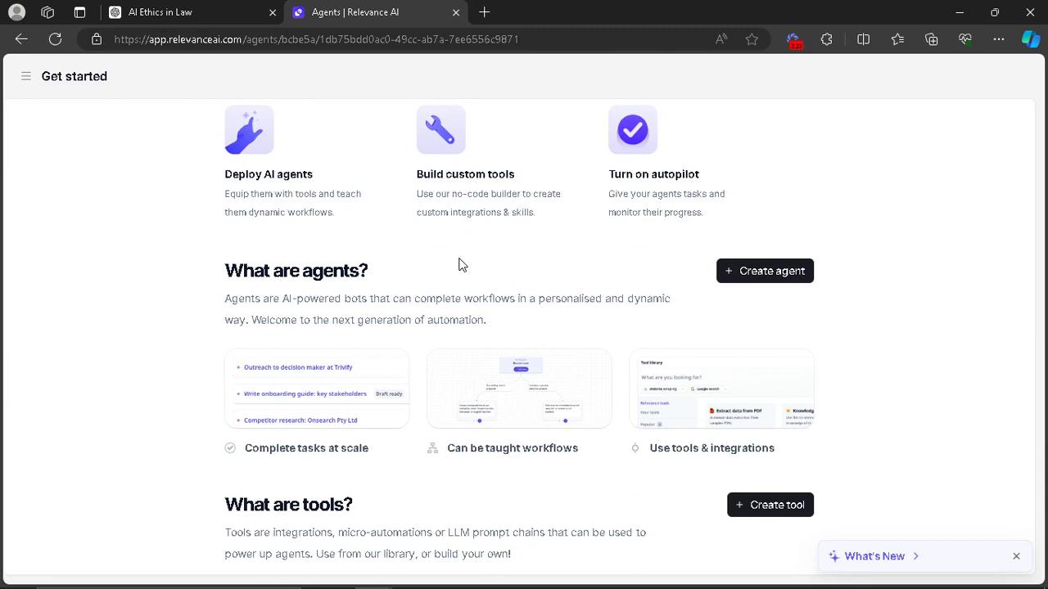
pyautogui.scroll(-1, 562, 262)
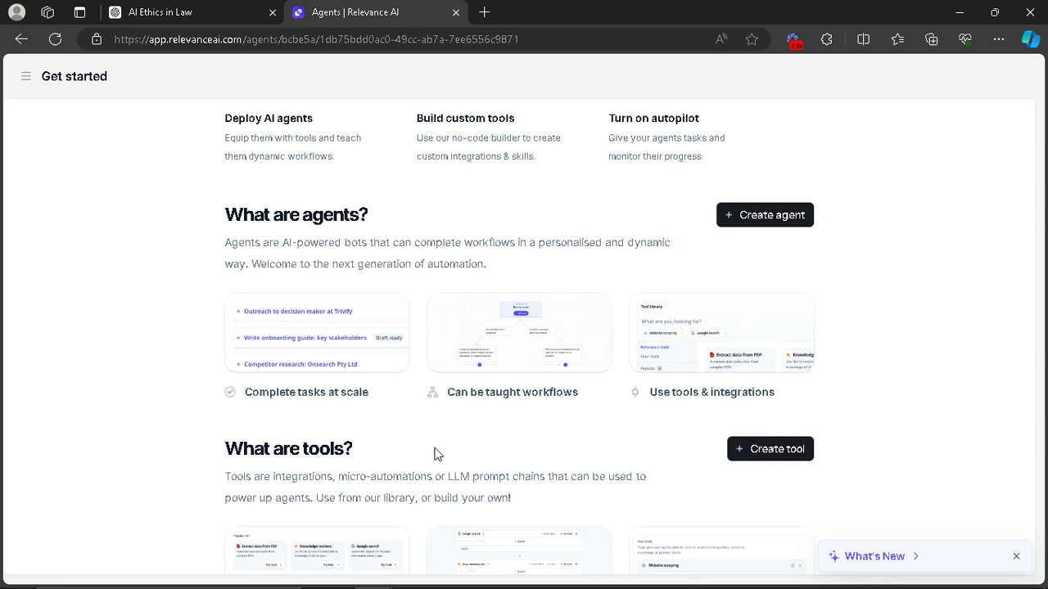
pyautogui.scroll(-1, 760, 428)
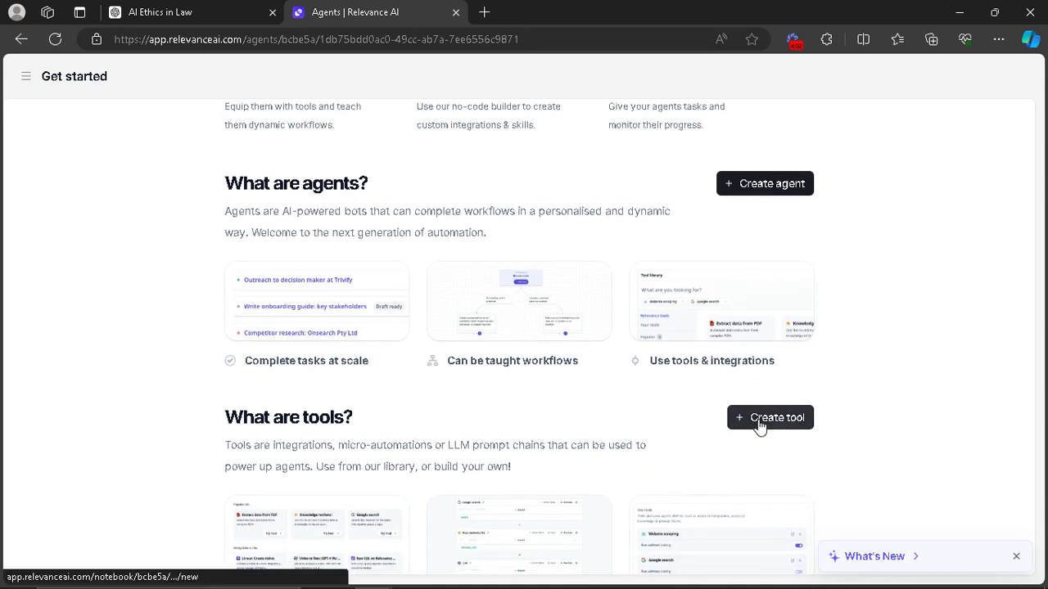
pyautogui.click(760, 423)
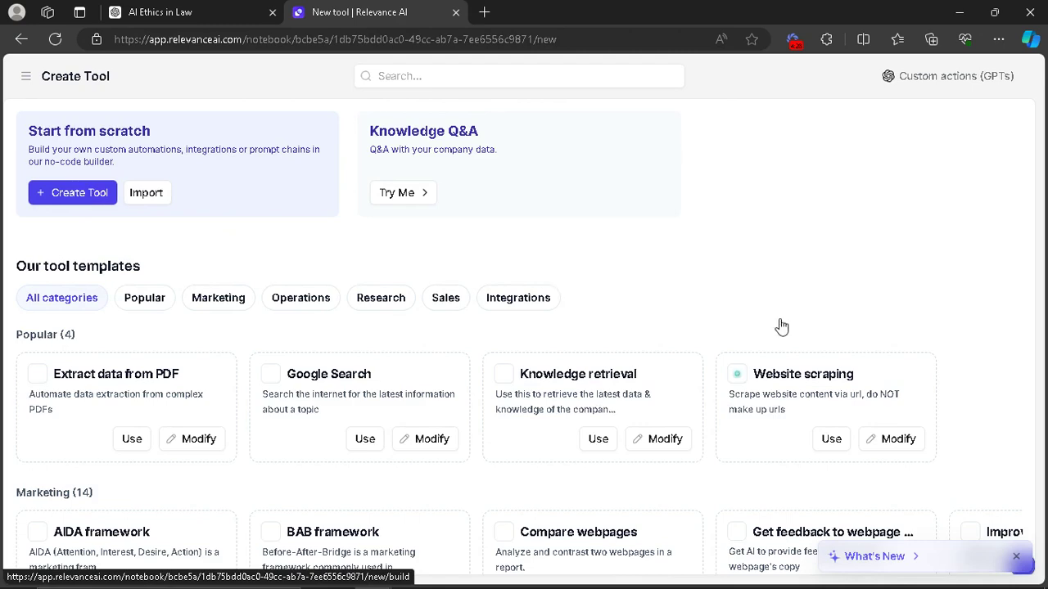
# - Browse the tool templates and start a new tool from scratch
pyautogui.scroll(-4, 782, 327)
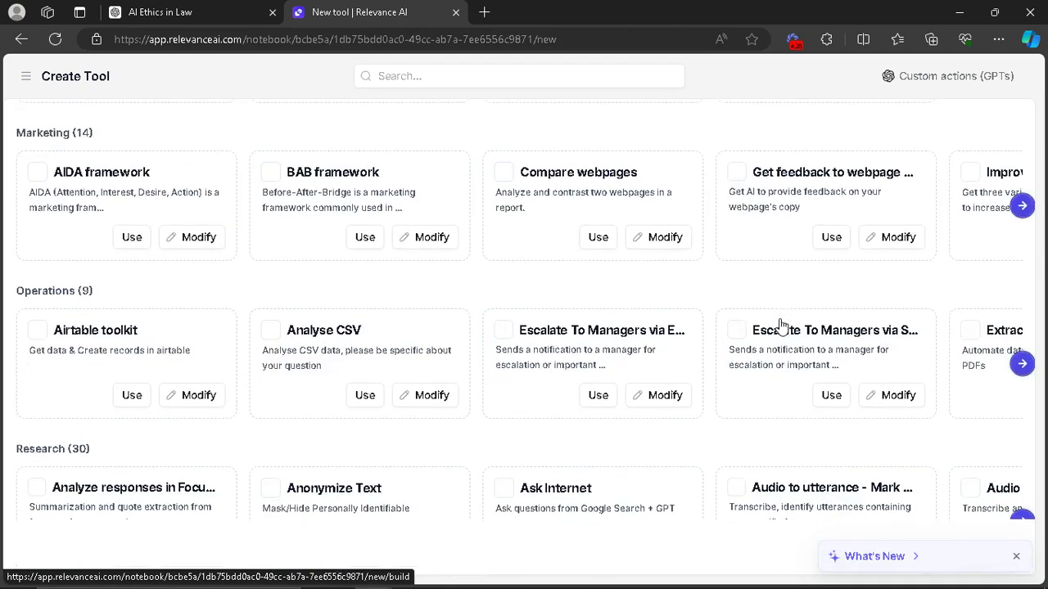
pyautogui.scroll(3, 782, 321)
pyautogui.scroll(-2, 772, 319)
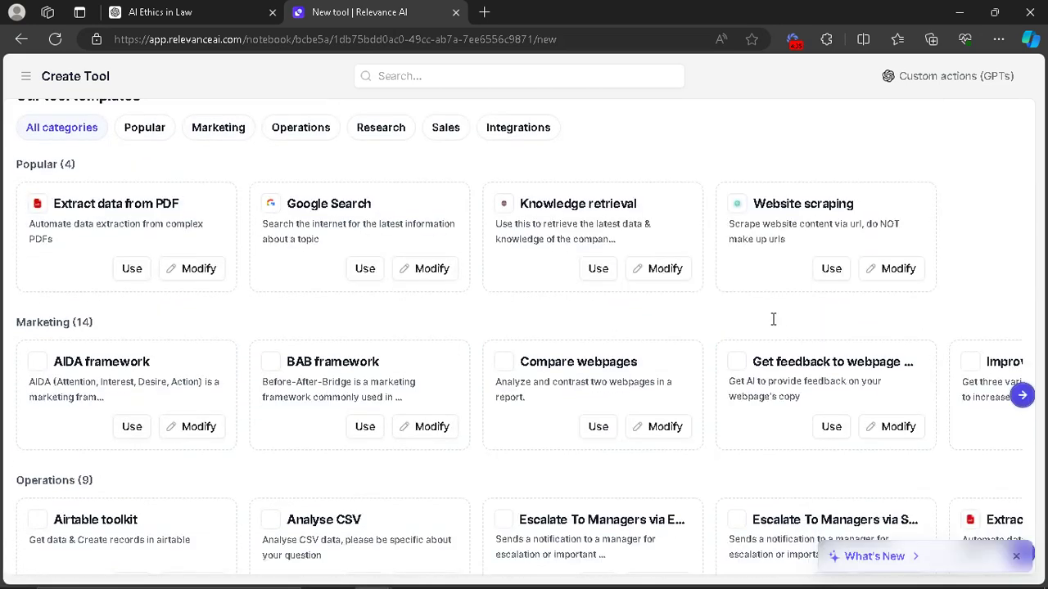
pyautogui.scroll(4, 773, 320)
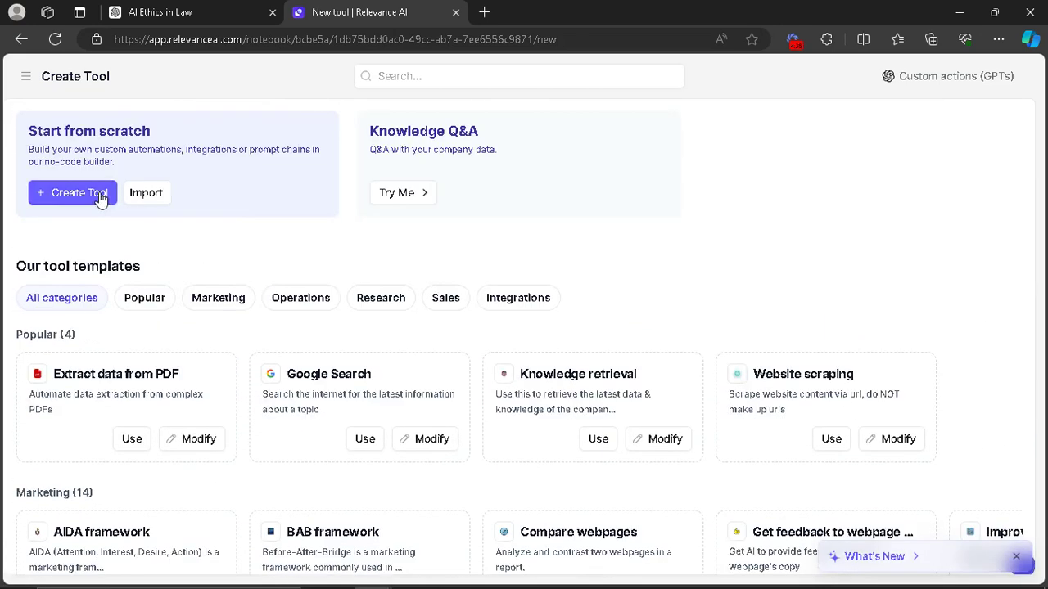
pyautogui.click(68, 194)
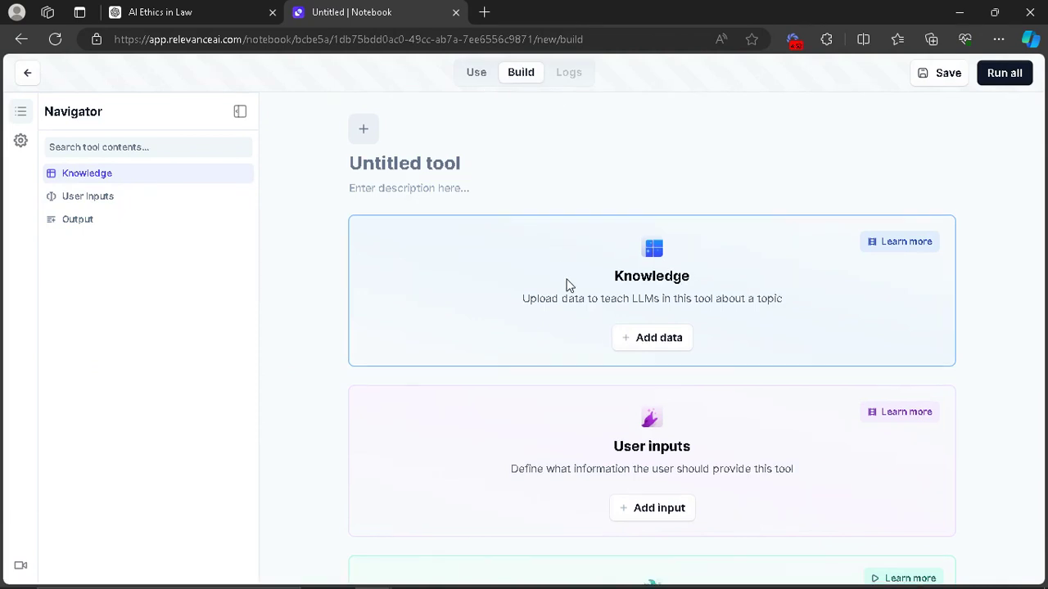
# - Title the tool "AI LEGAL RESEARCH TOOL" and enter the description "Perform your legal research in a matter of minutes, not days!"
pyautogui.click(470, 165)
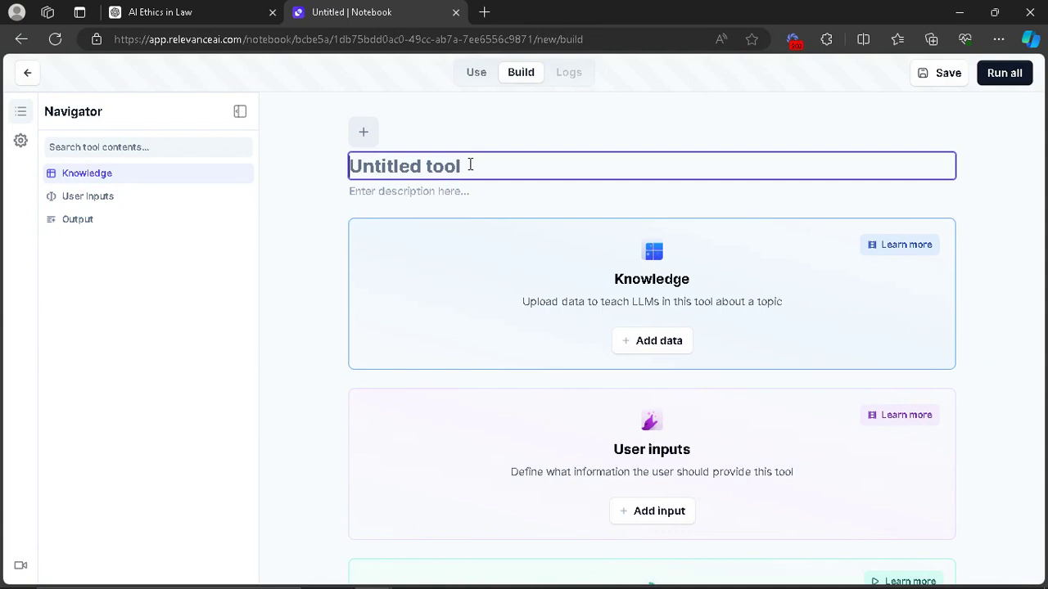
pyautogui.write('A')
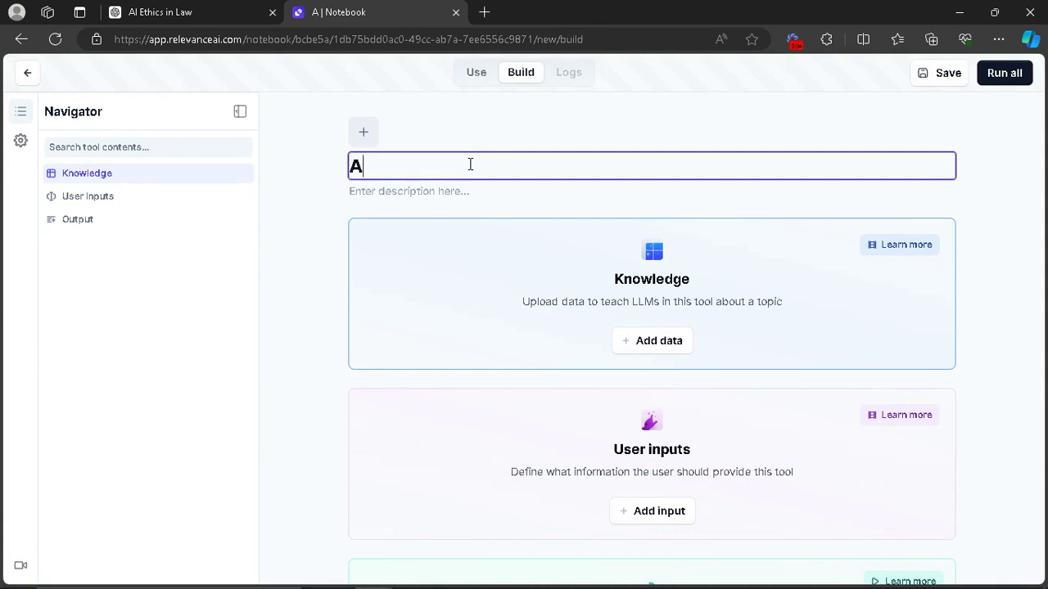
pyautogui.write('I LEGAL RESEARCH TOOL')
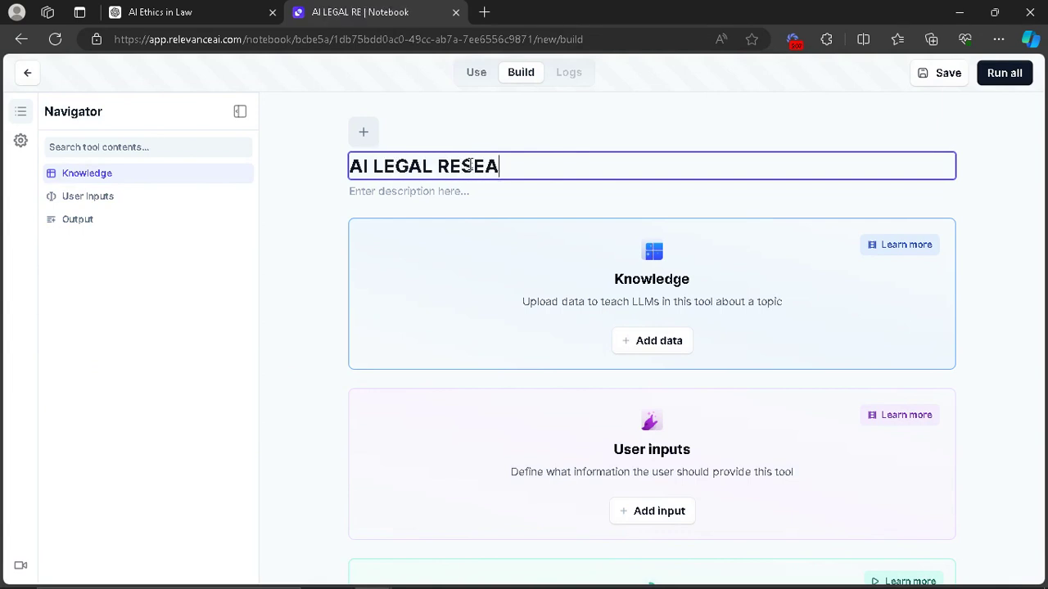
pyautogui.click(417, 190)
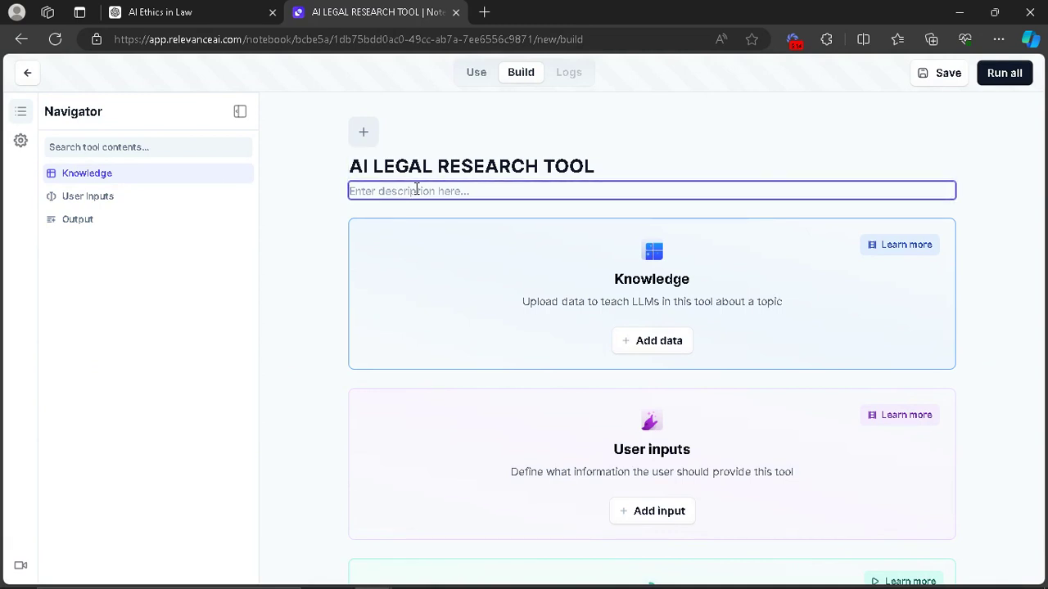
pyautogui.write('Perform your legal re')
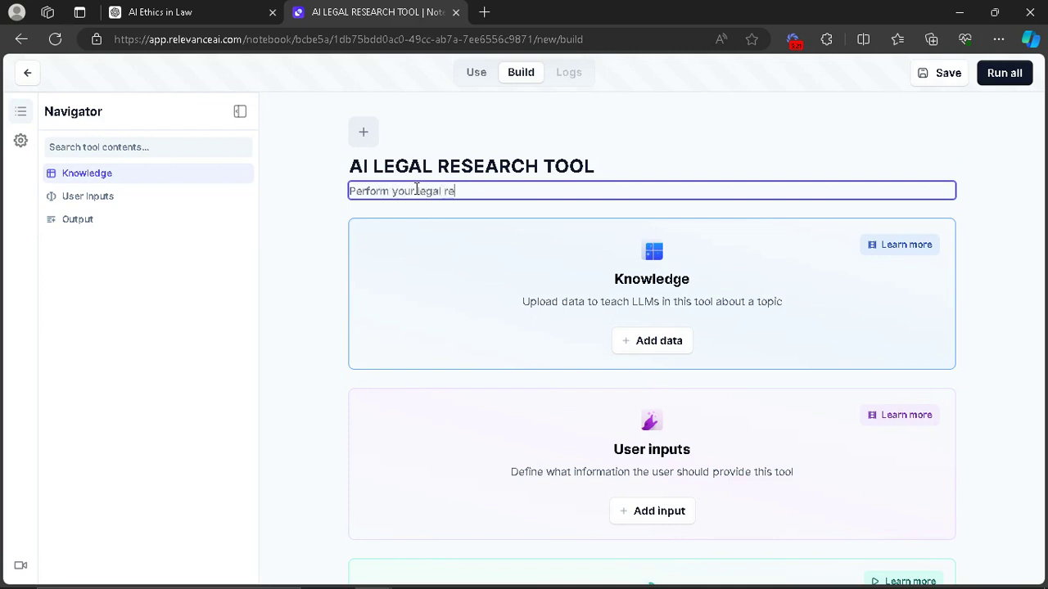
pyautogui.write('search in a matter of m')
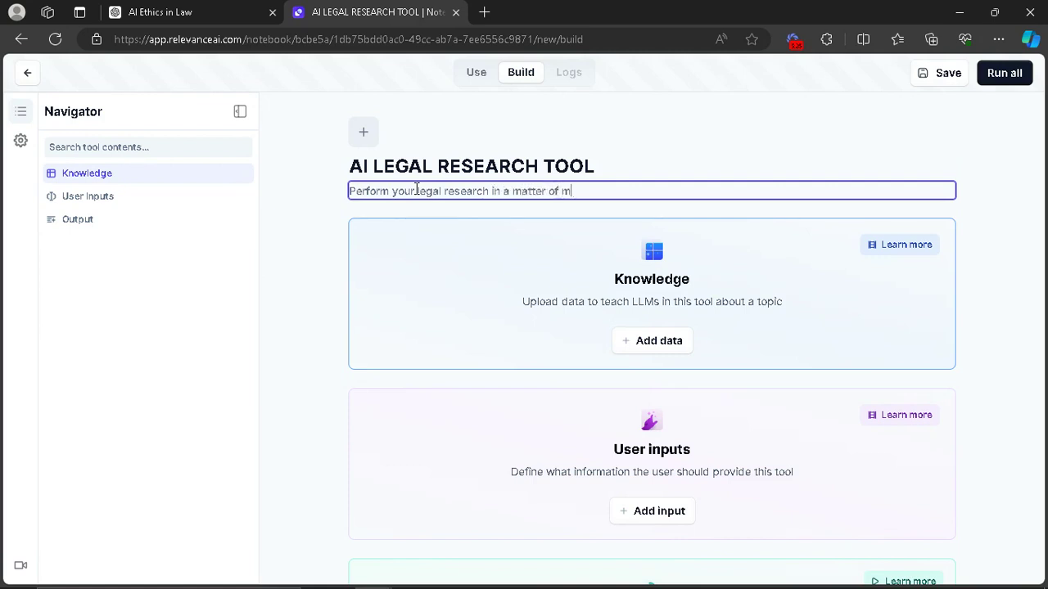
pyautogui.write('inutes, not days!')
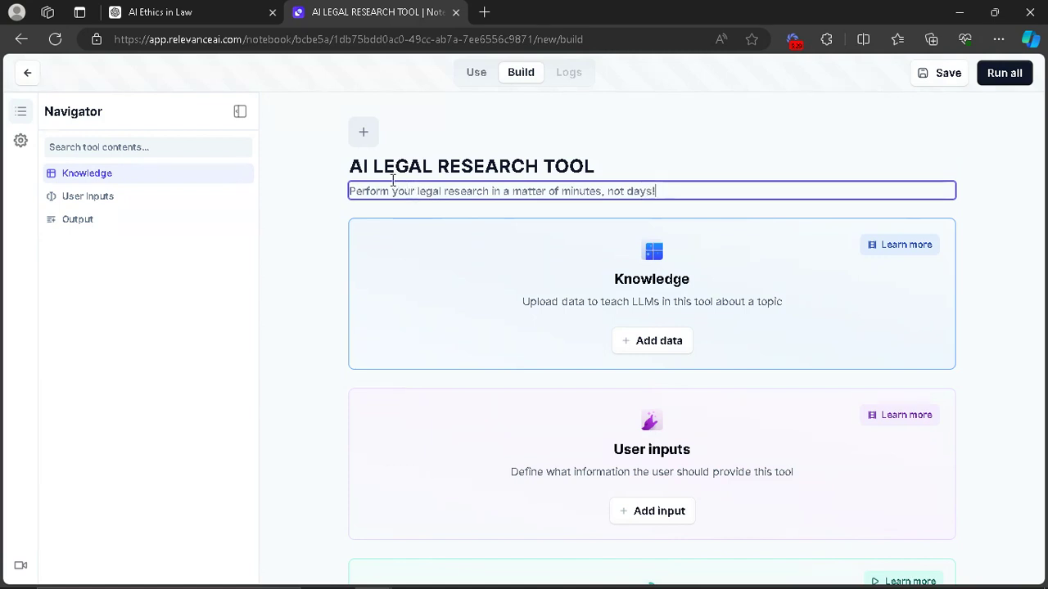
# - Add a long text input to the tool's user inputs
pyautogui.scroll(-2, 432, 252)
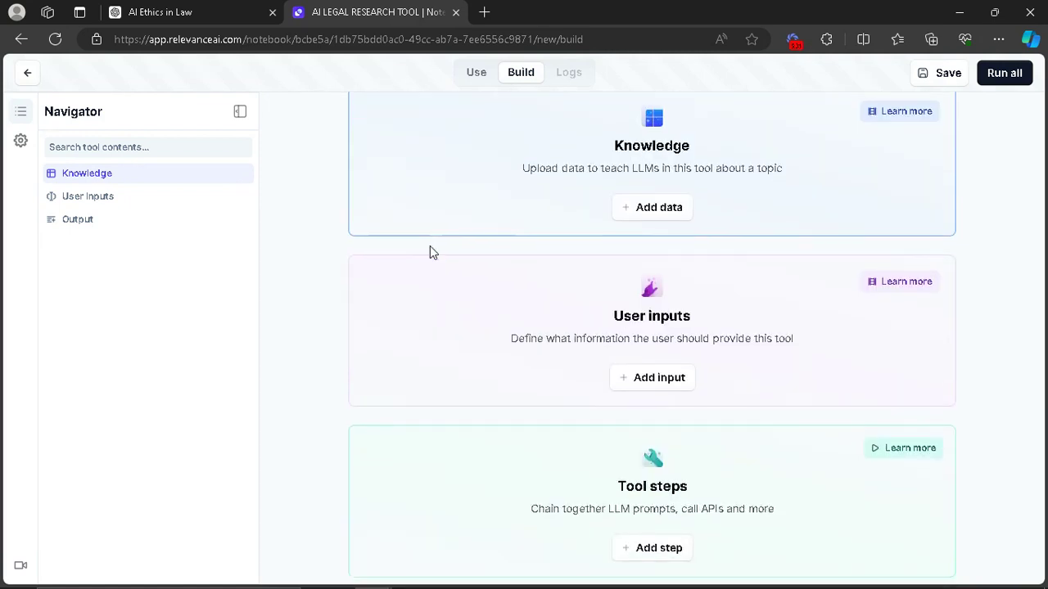
pyautogui.scroll(1, 430, 250)
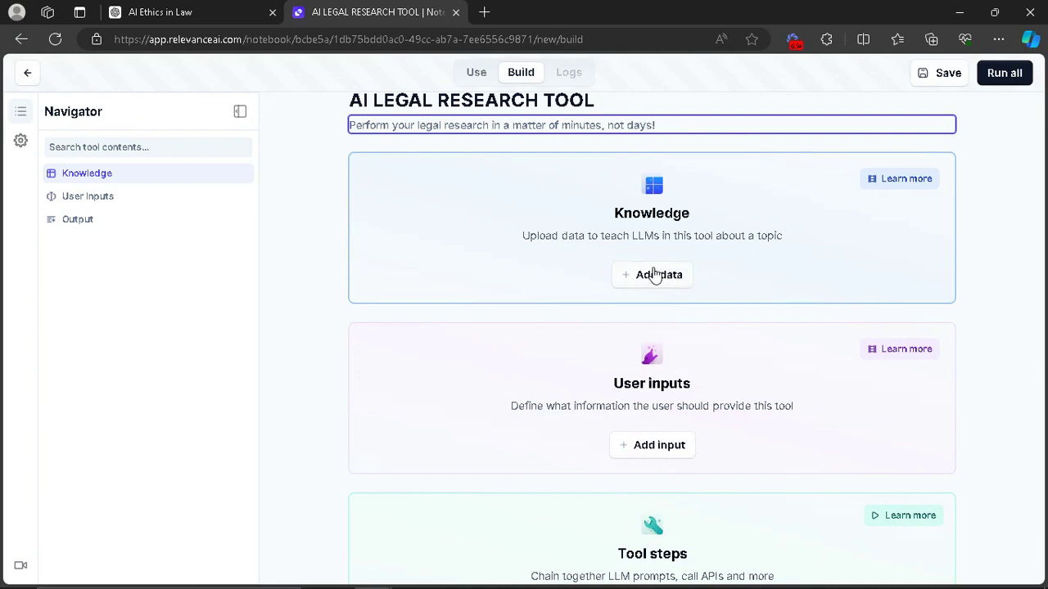
pyautogui.scroll(-1, 655, 276)
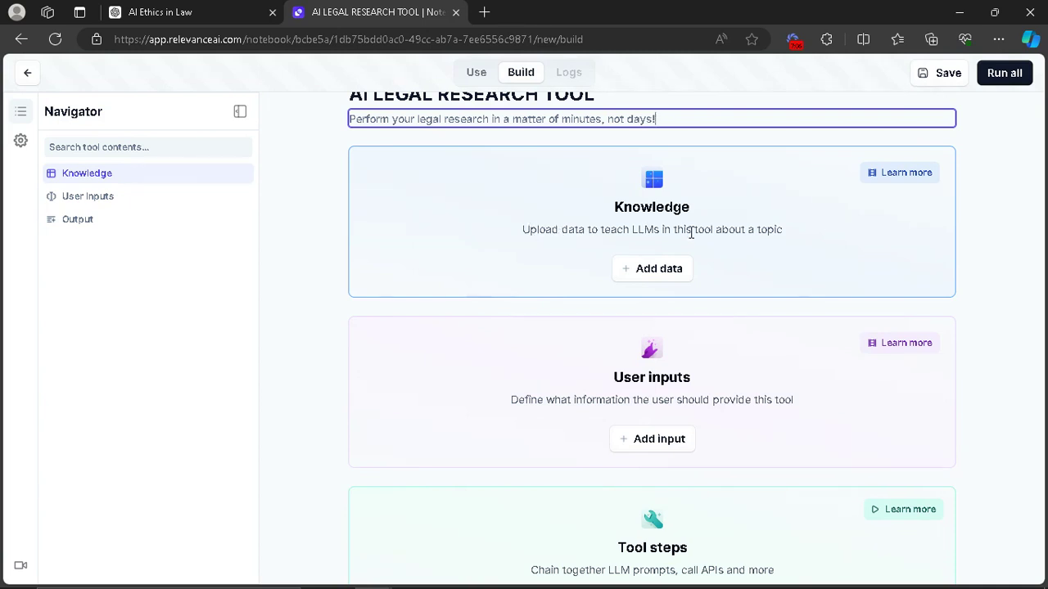
pyautogui.scroll(-1, 537, 286)
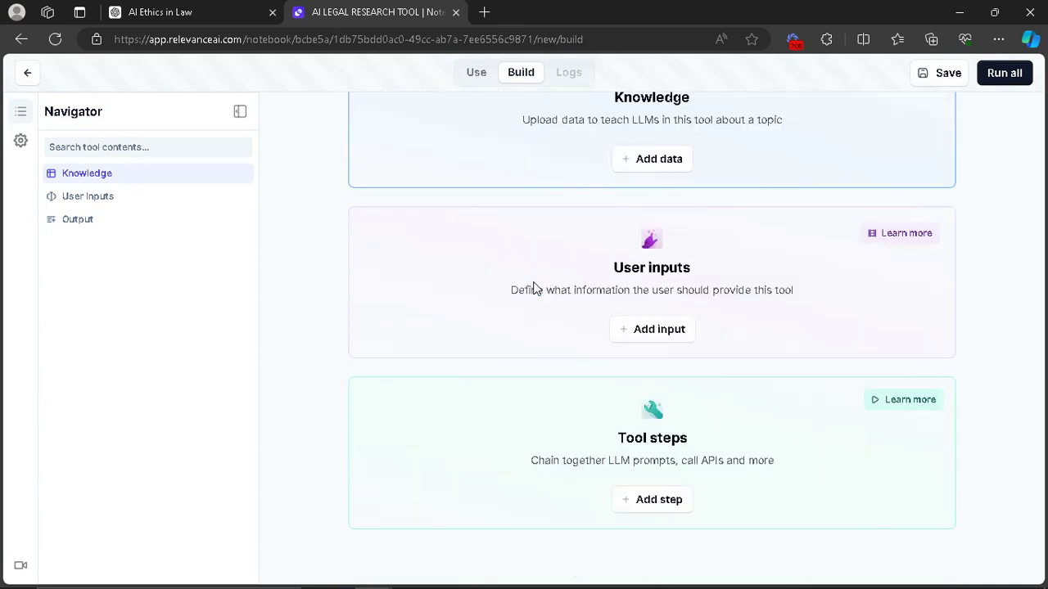
pyautogui.click(655, 340)
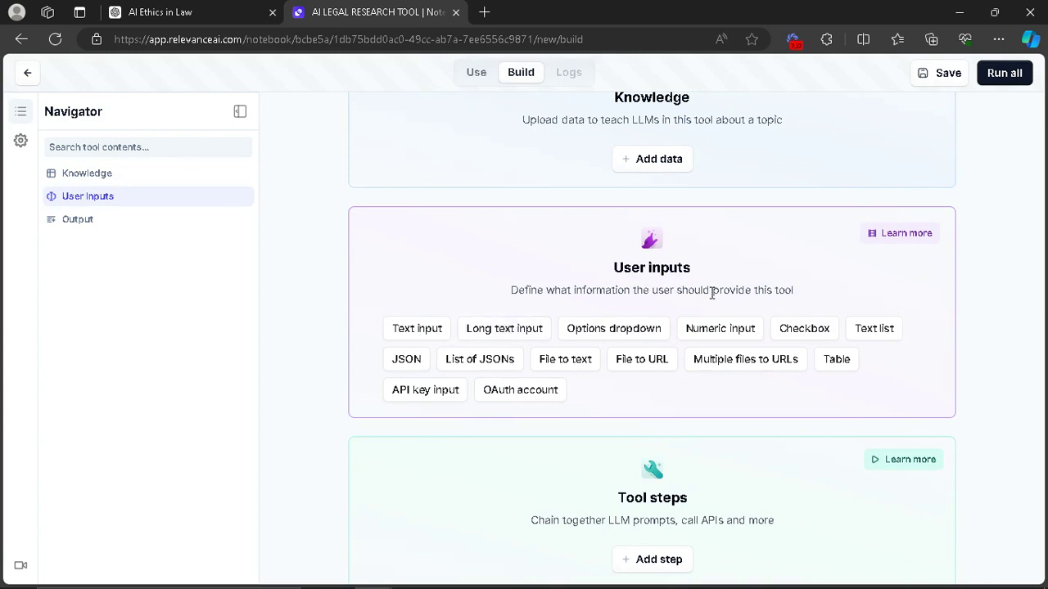
pyautogui.click(509, 330)
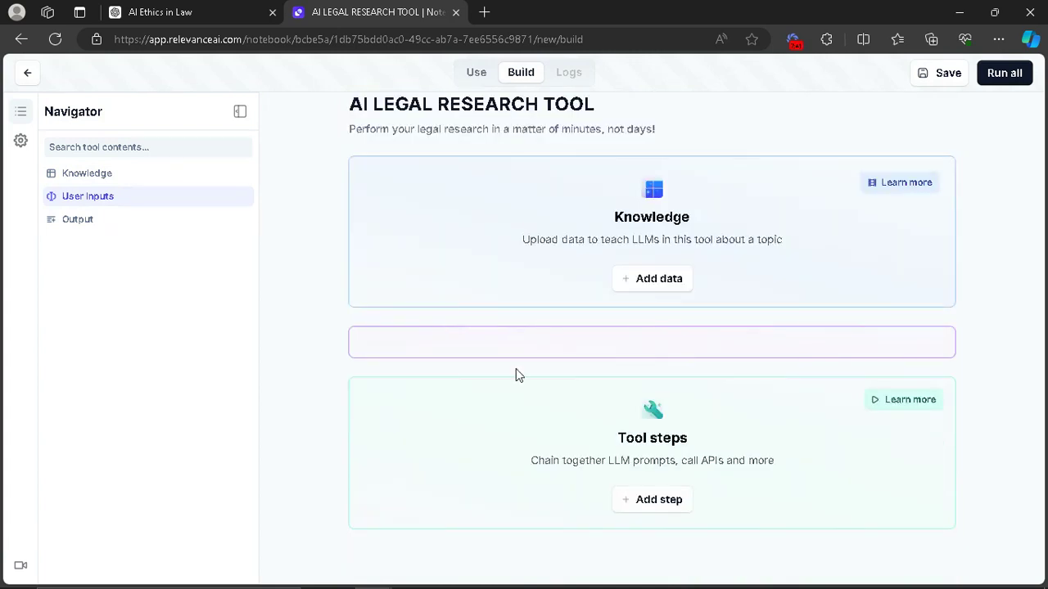
pyautogui.scroll(-1, 503, 403)
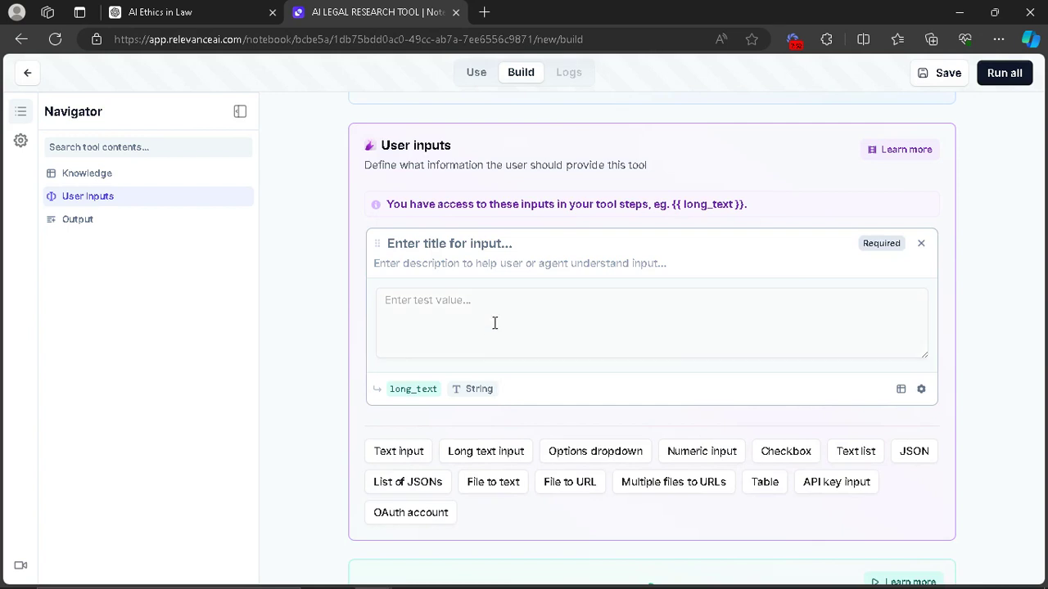
pyautogui.scroll(2, 472, 202)
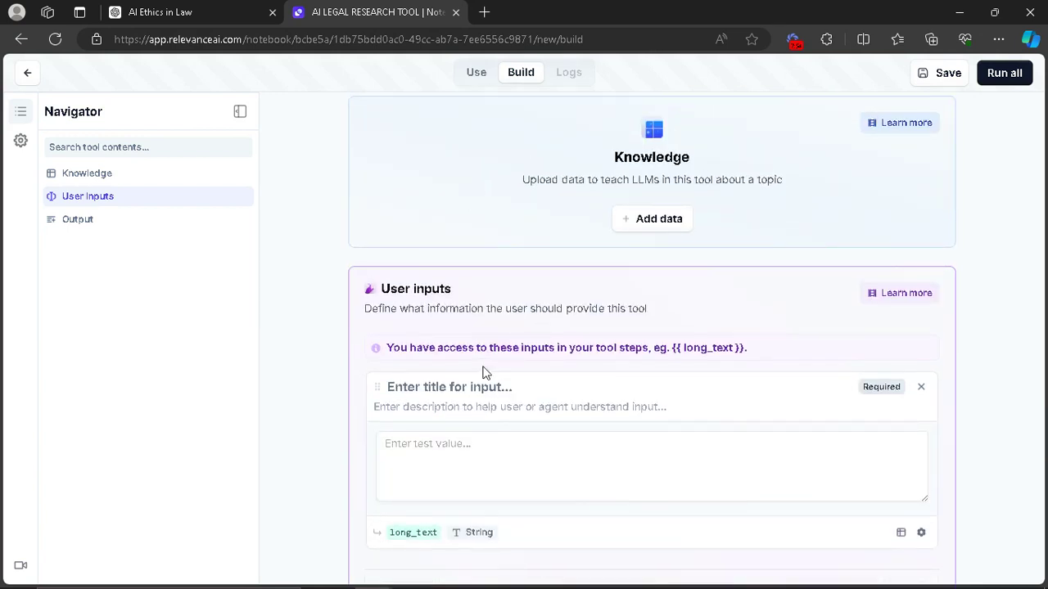
# - Title the long text input "ENTER YOUR RESEARCH TOPIC"
pyautogui.scroll(-2, 478, 377)
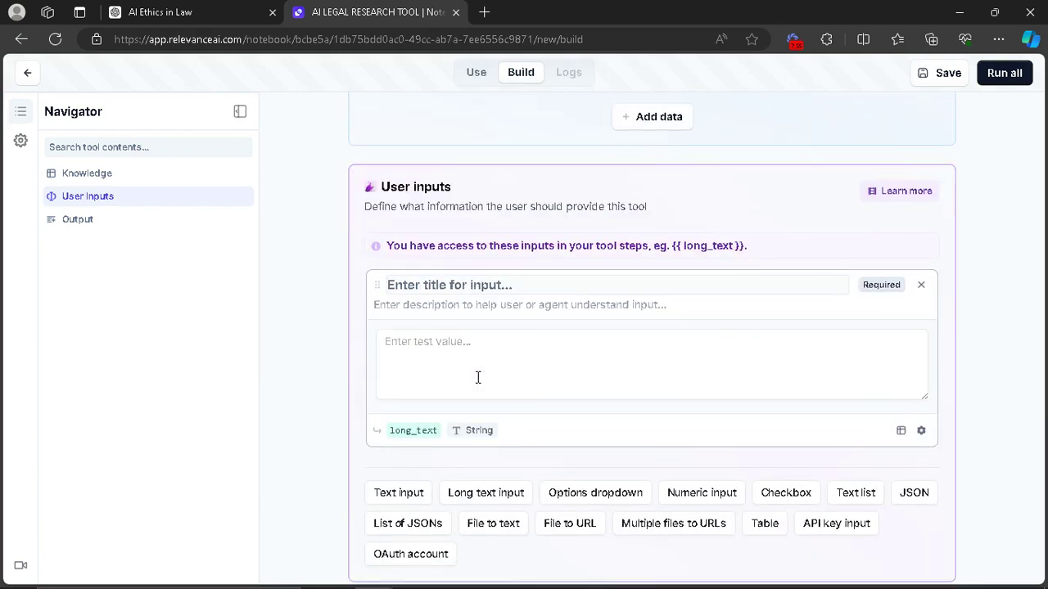
pyautogui.click(462, 285)
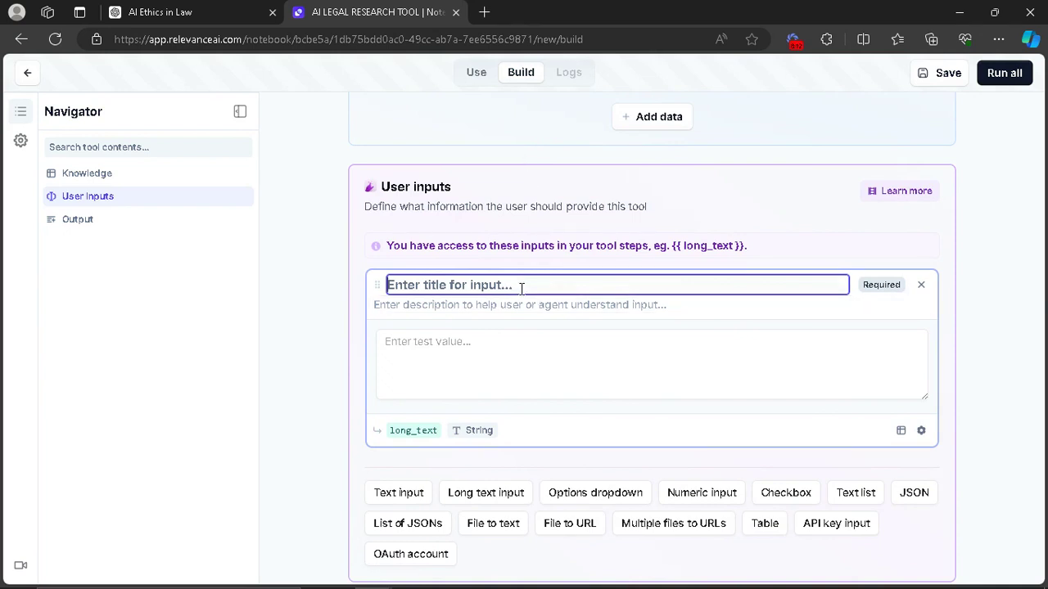
pyautogui.write('ENTER YOUR RESE')
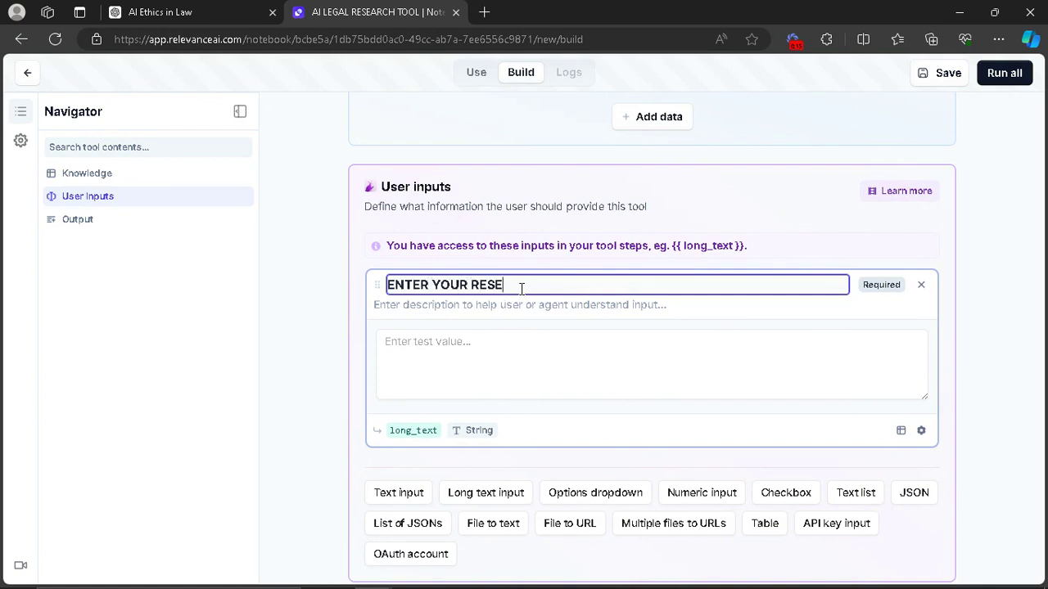
pyautogui.write('ARCH TOPIC')
# - Describe the input as "Please provide the AI with the research topic and any other additional information you will like the AI to consider"
pyautogui.click(481, 306)
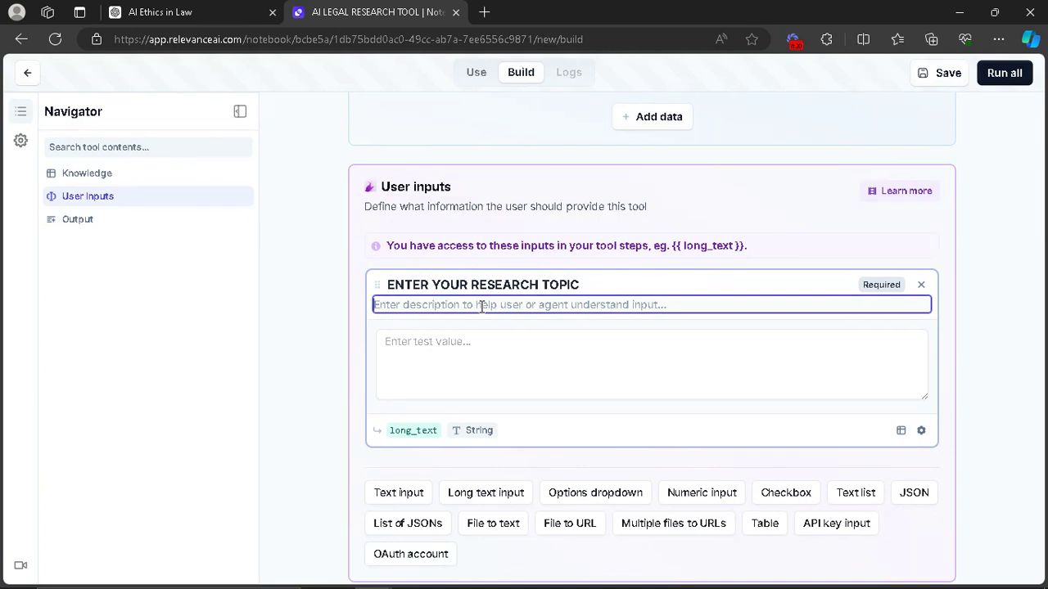
pyautogui.write('Please pri')
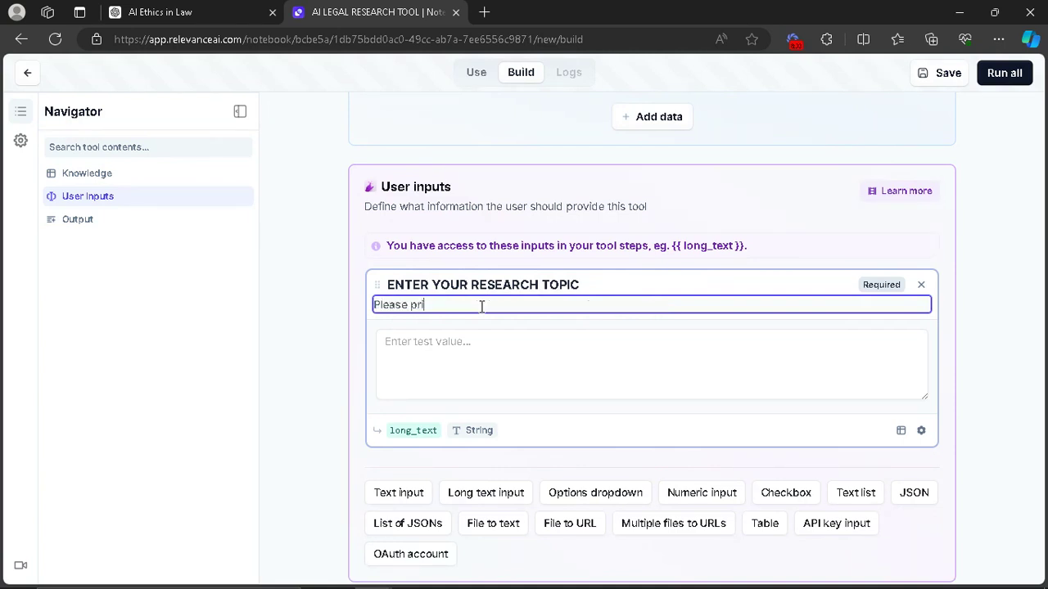
pyautogui.write('vud')
pyautogui.press('BackSpace')
pyautogui.press('BackSpace')
pyautogui.press('BackSpace')
pyautogui.press('BackSpace')
pyautogui.write('ovide the AI with the res')
pyautogui.write('r')
pyautogui.press('BackSpace')
pyautogui.write('earch top')
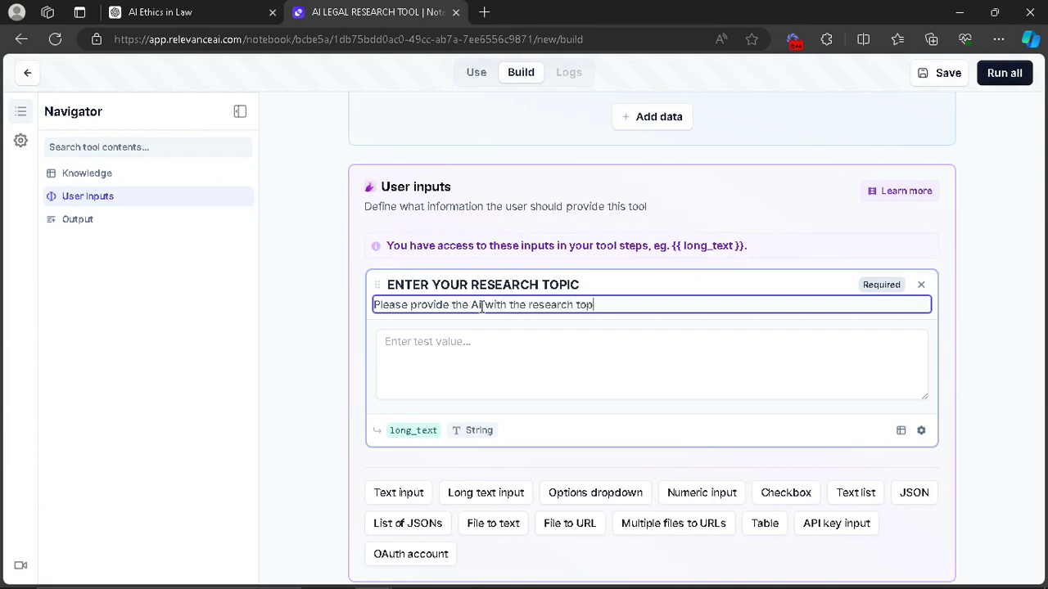
pyautogui.write('ic and any other additi')
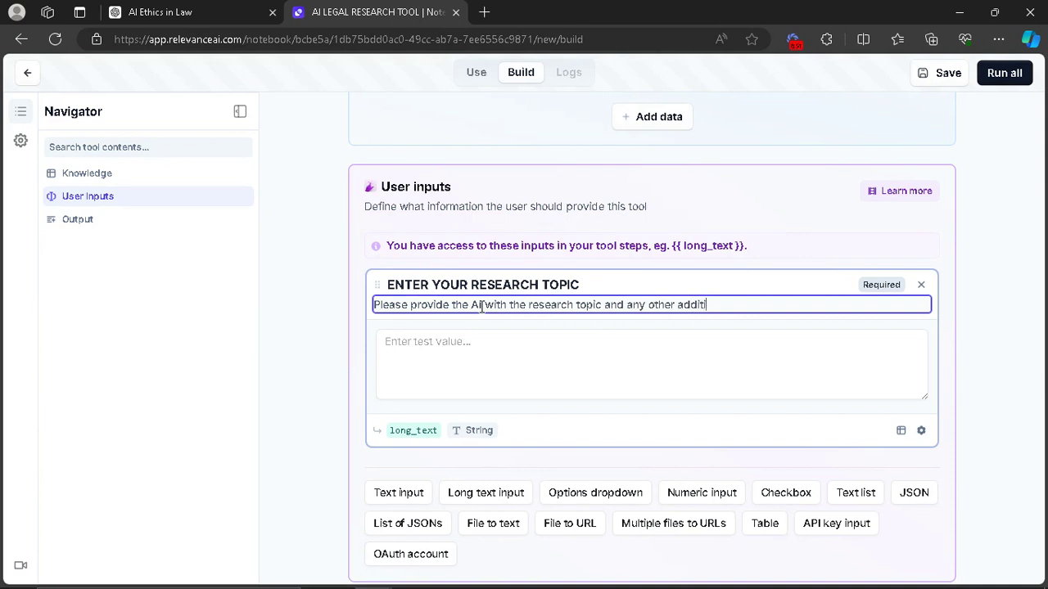
pyautogui.write('onal information you ')
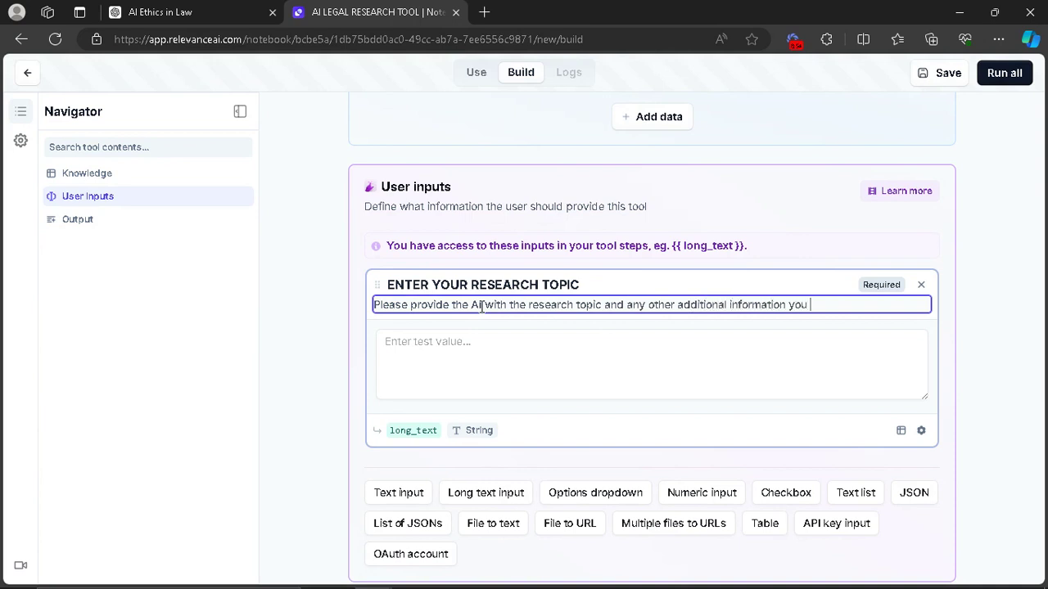
pyautogui.write('will like the AI to consider')
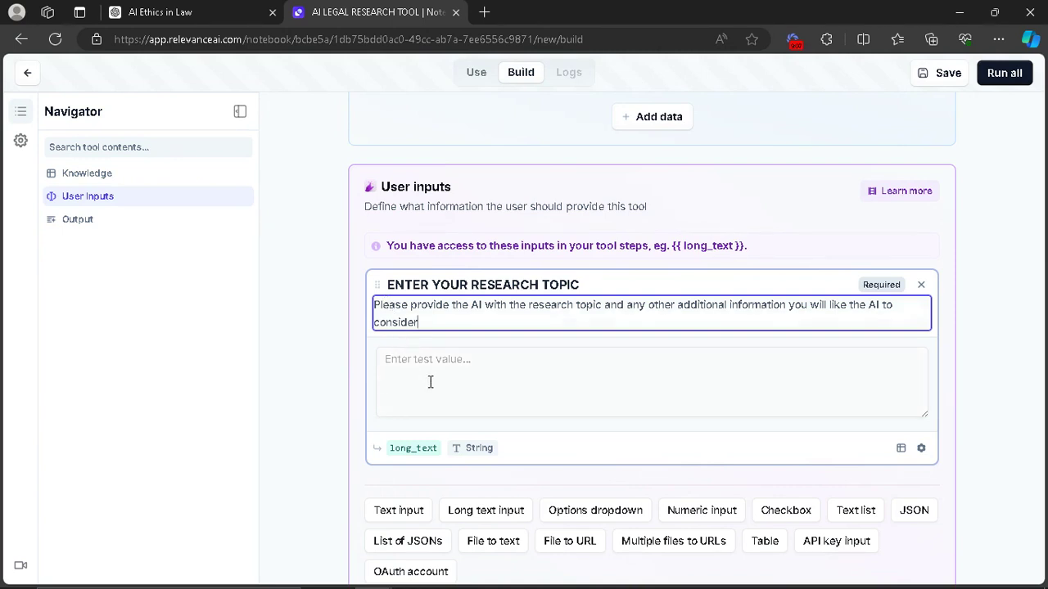
# - Add an LLM step to the tool steps
pyautogui.scroll(-3, 430, 382)
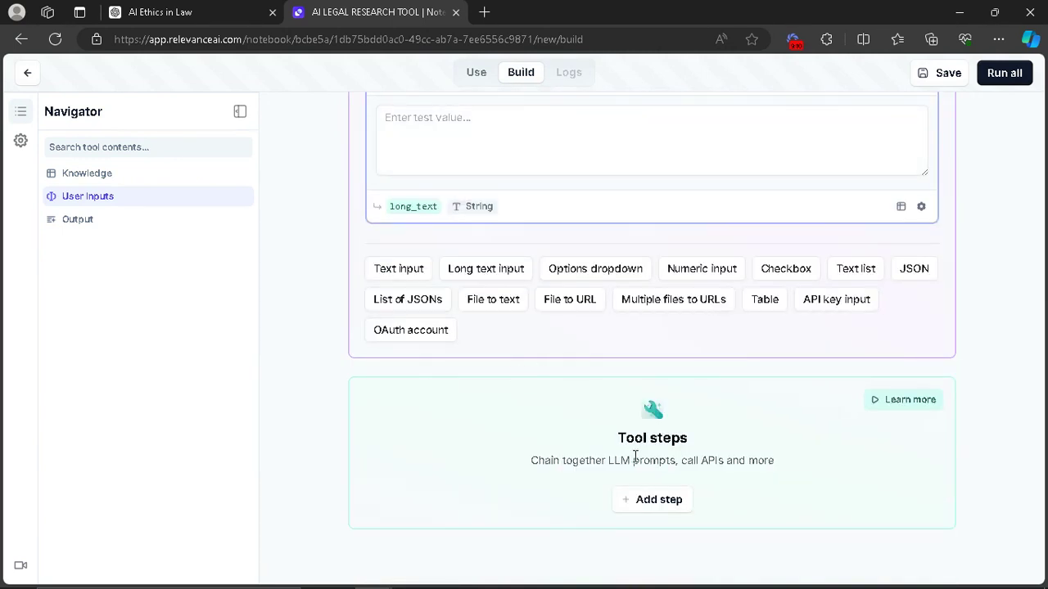
pyautogui.click(657, 507)
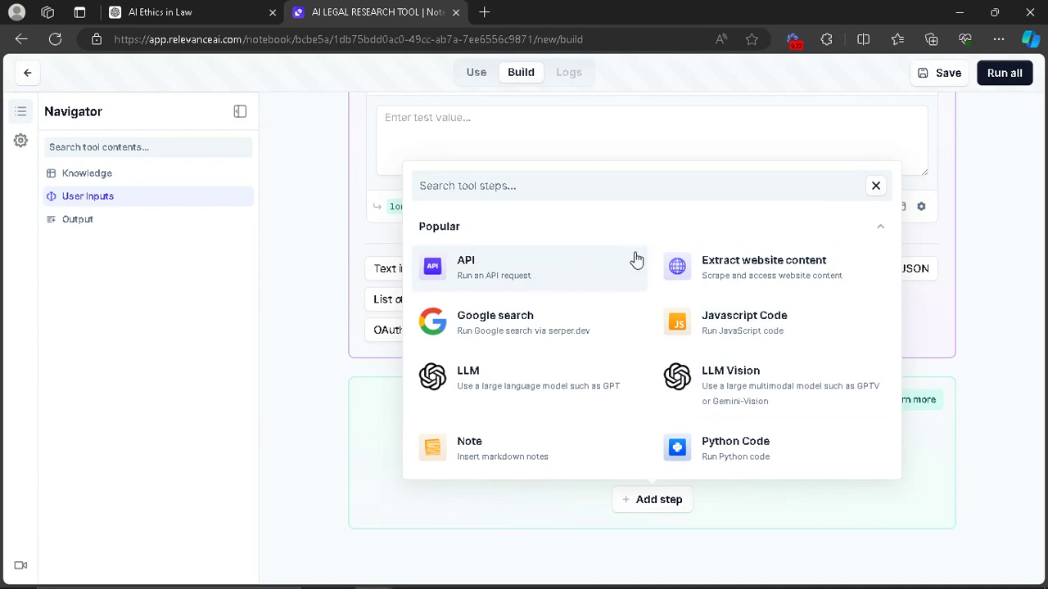
pyautogui.click(490, 385)
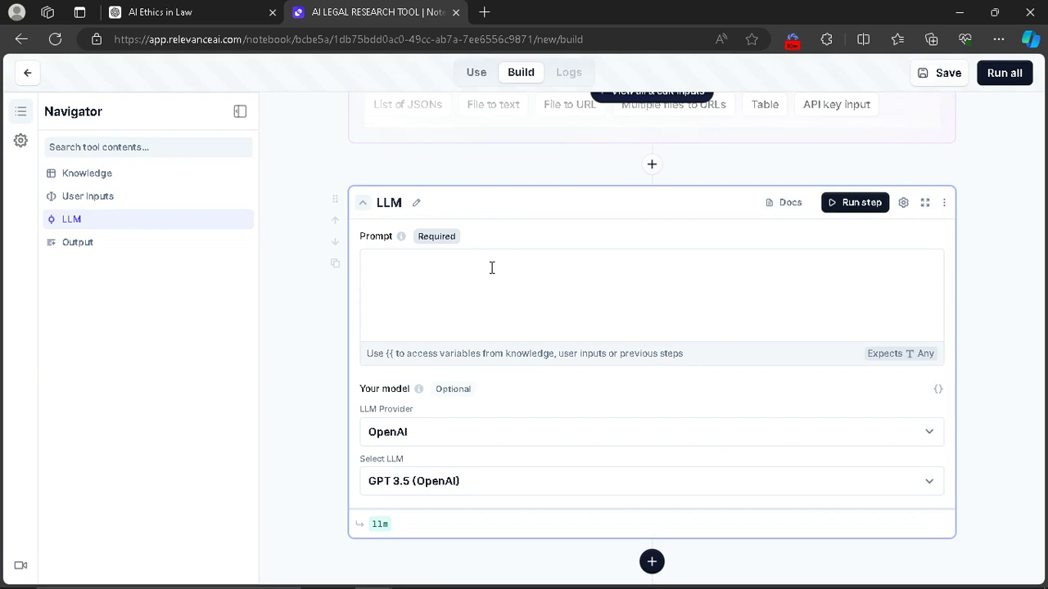
# - Copy the entire legal research prompt from the untitled Notepad file and paste it into the LLM step's prompt
pyautogui.scroll(-1, 492, 268)
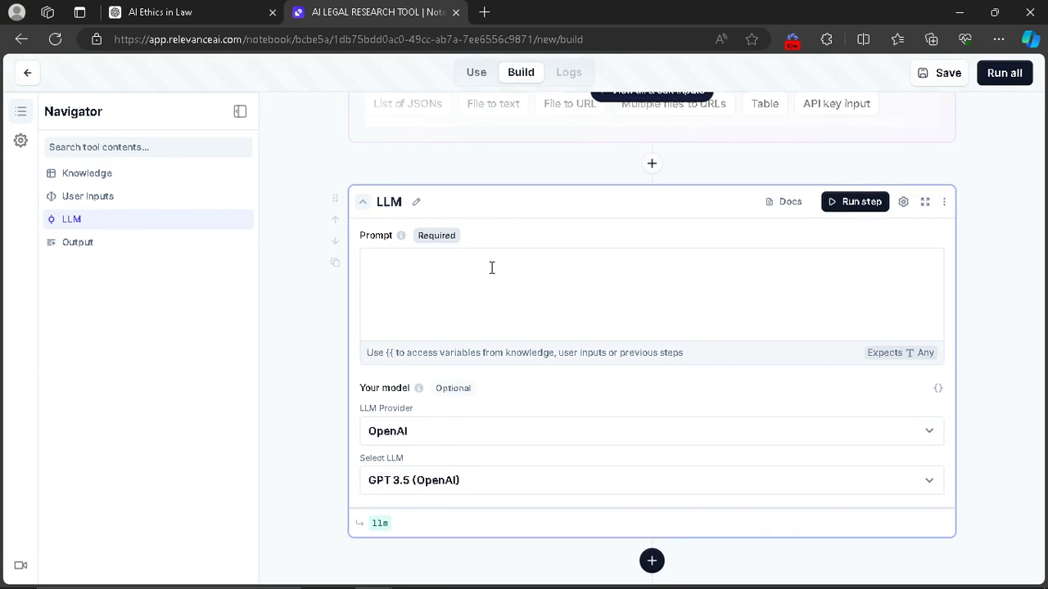
pyautogui.scroll(-1, 492, 270)
pyautogui.moveTo(485, 586)
pyautogui.click(526, 581)
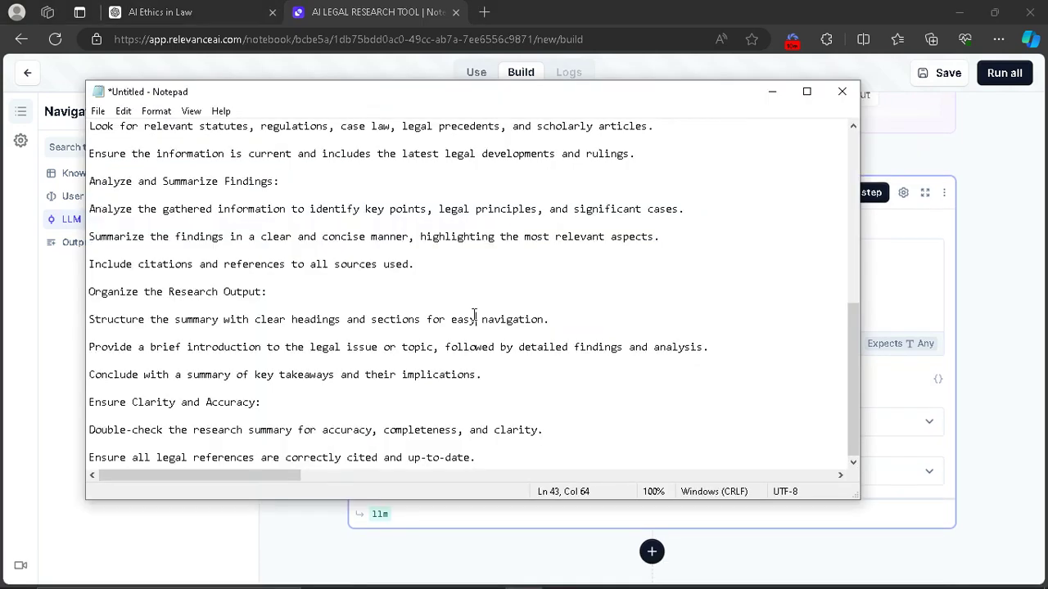
pyautogui.hotkey('ctrl', 'a')
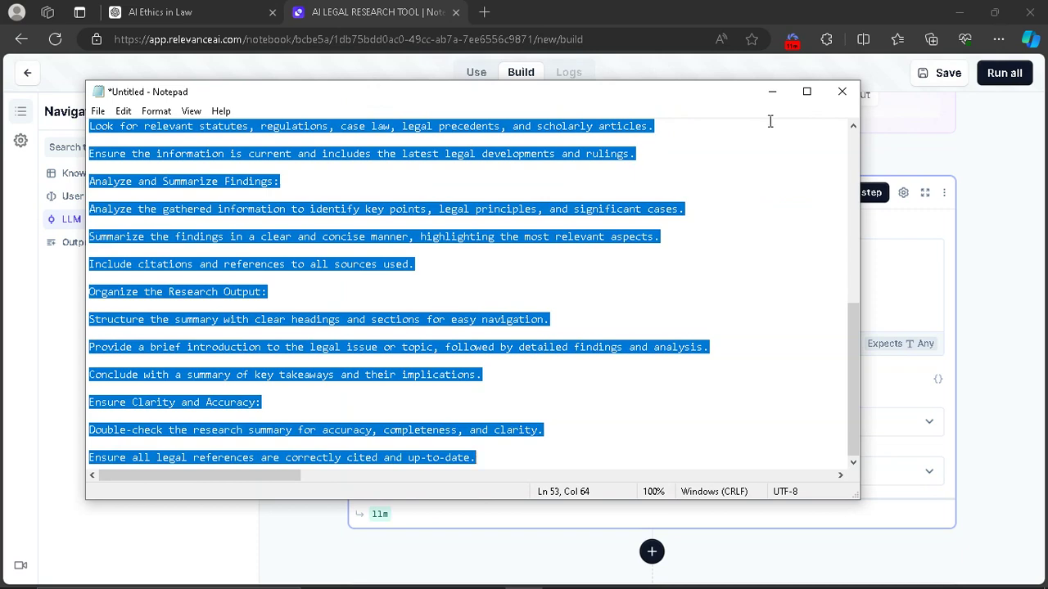
pyautogui.click(772, 91)
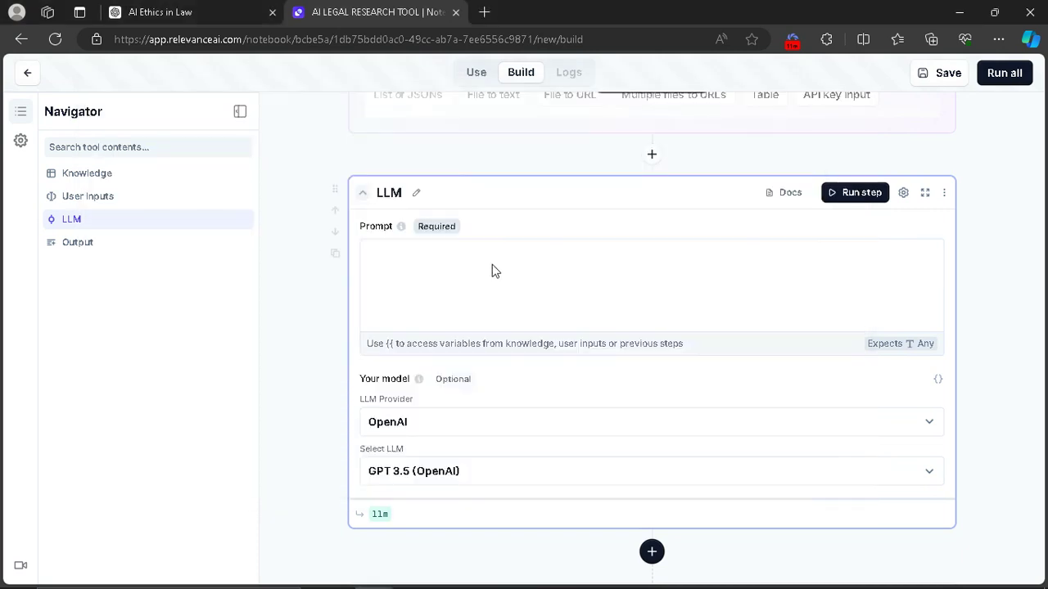
pyautogui.click(480, 267)
pyautogui.hotkey('ctrl', 'v')
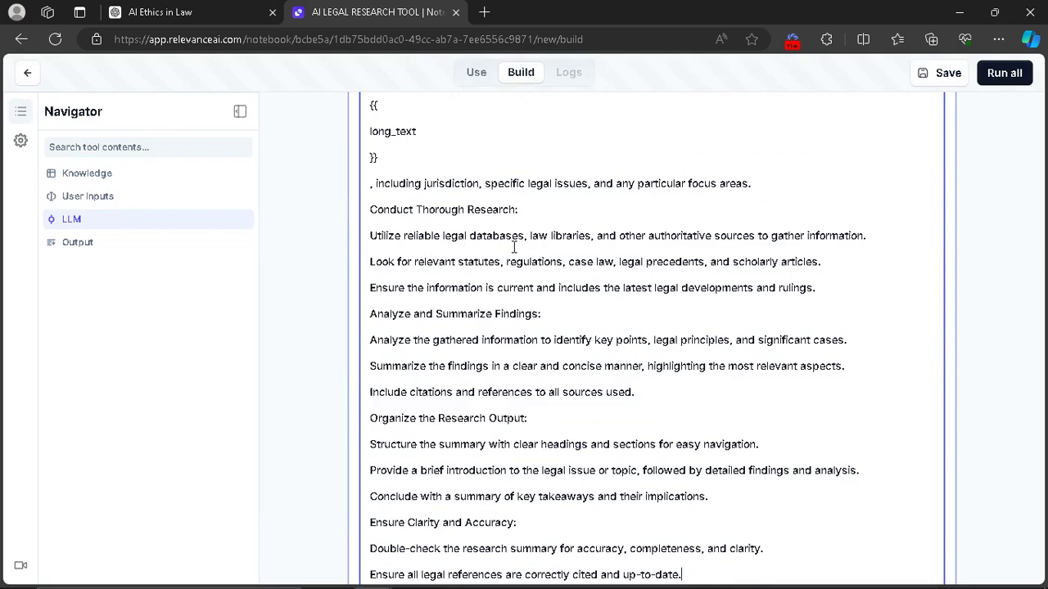
# - Review the start of the pasted prompt and the variable name of the research topic input
pyautogui.scroll(2, 515, 246)
pyautogui.click(387, 145)
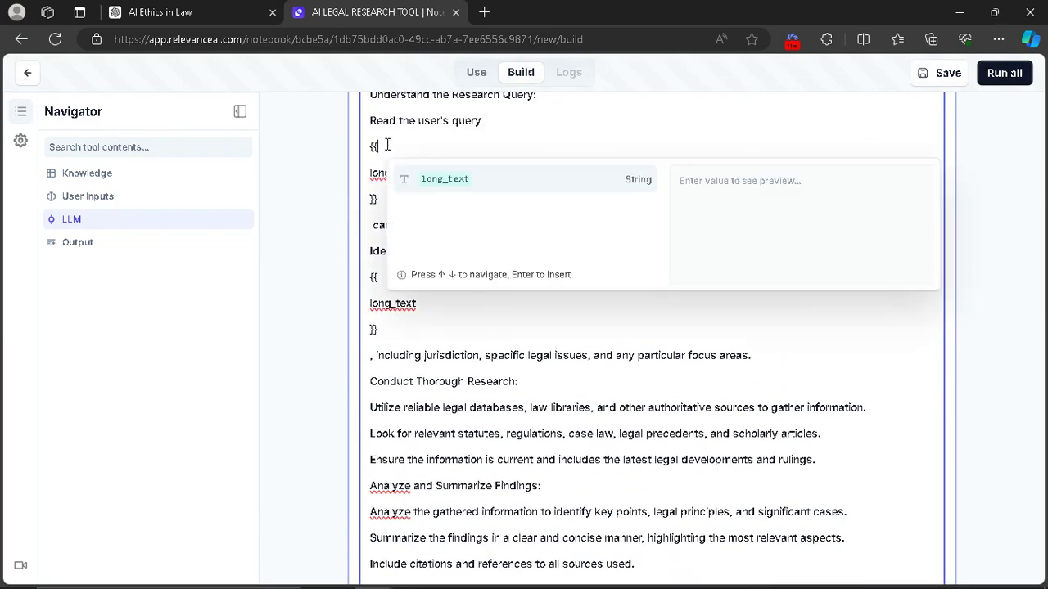
pyautogui.scroll(2, 381, 145)
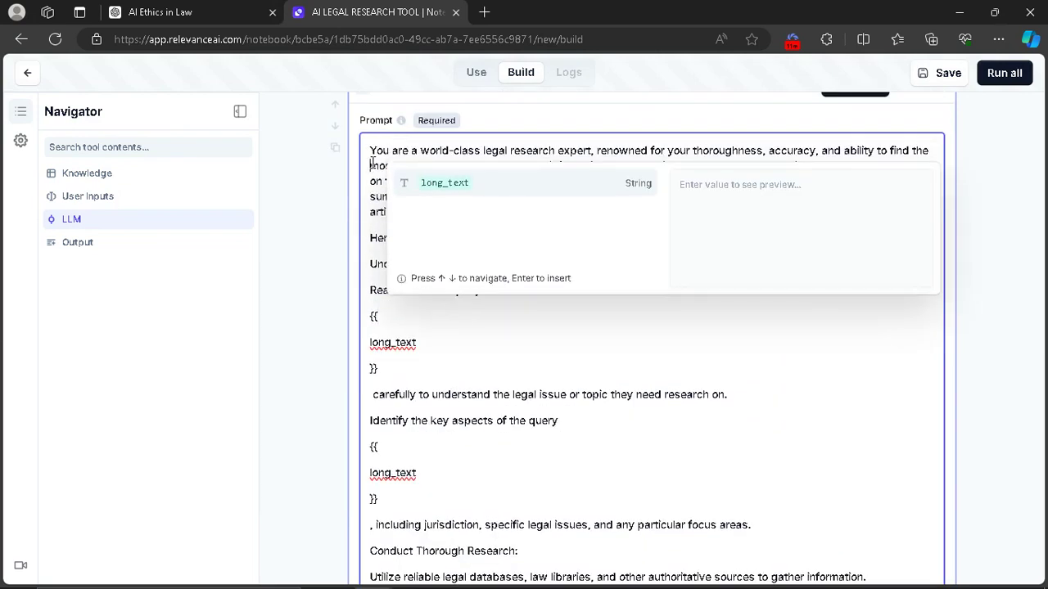
pyautogui.click(372, 163)
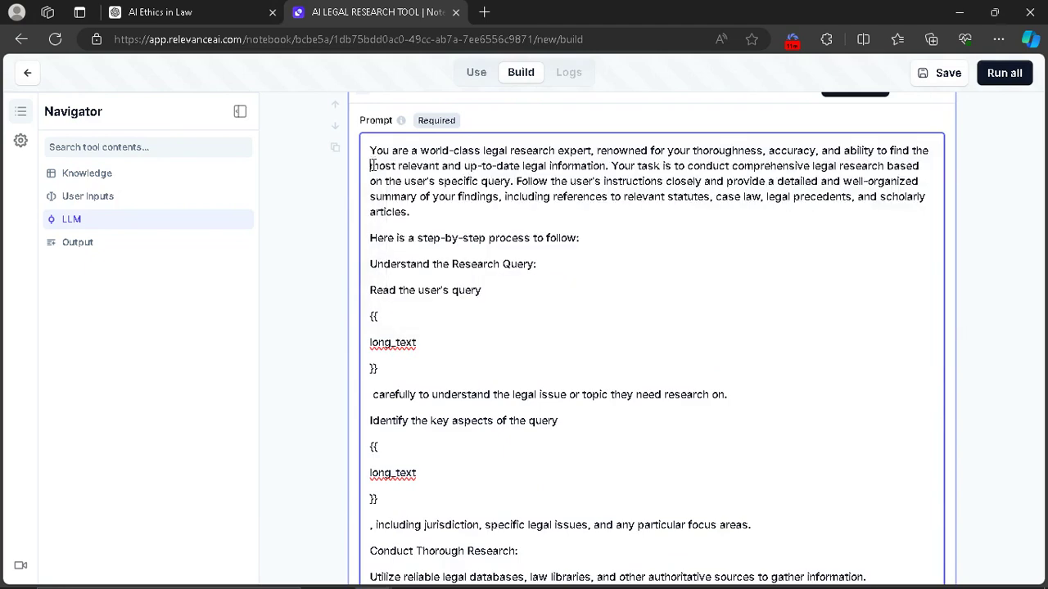
pyautogui.scroll(5, 424, 201)
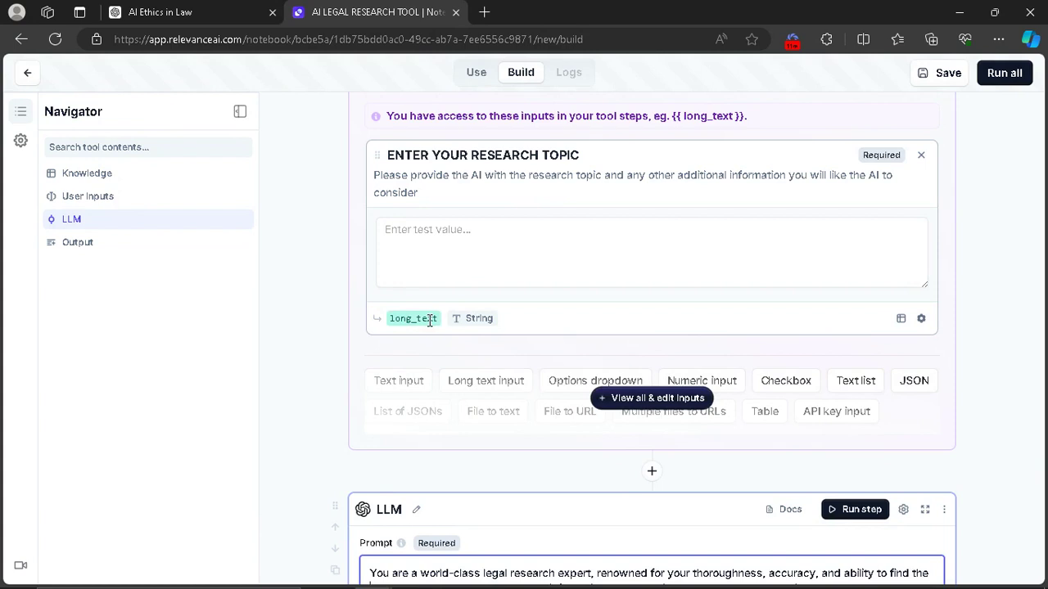
pyautogui.scroll(-5, 431, 324)
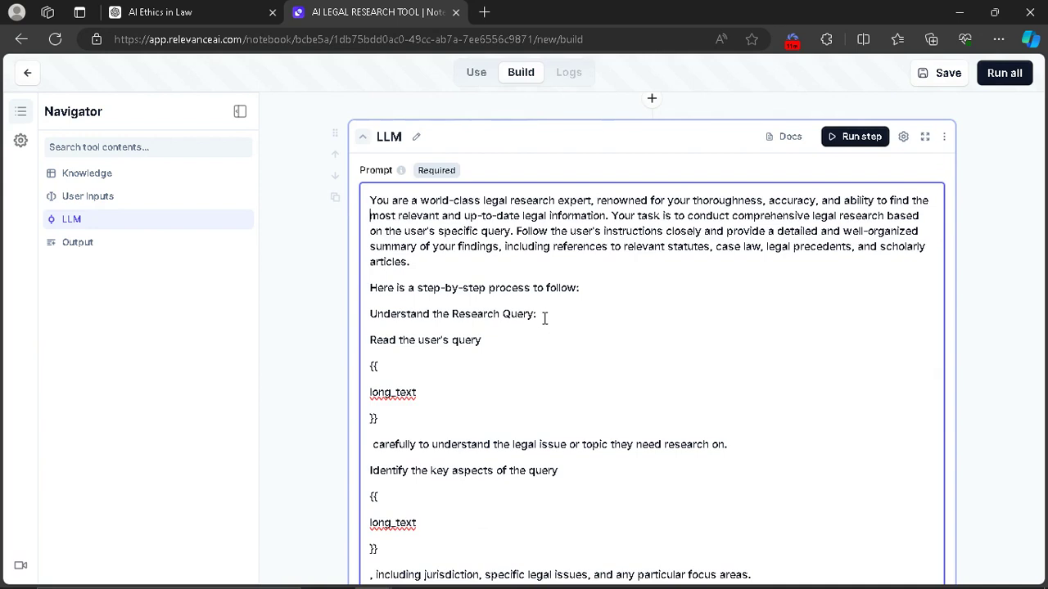
# - Replace the broken placeholder below "Read the user's query" with the long_text variable
pyautogui.click(422, 368)
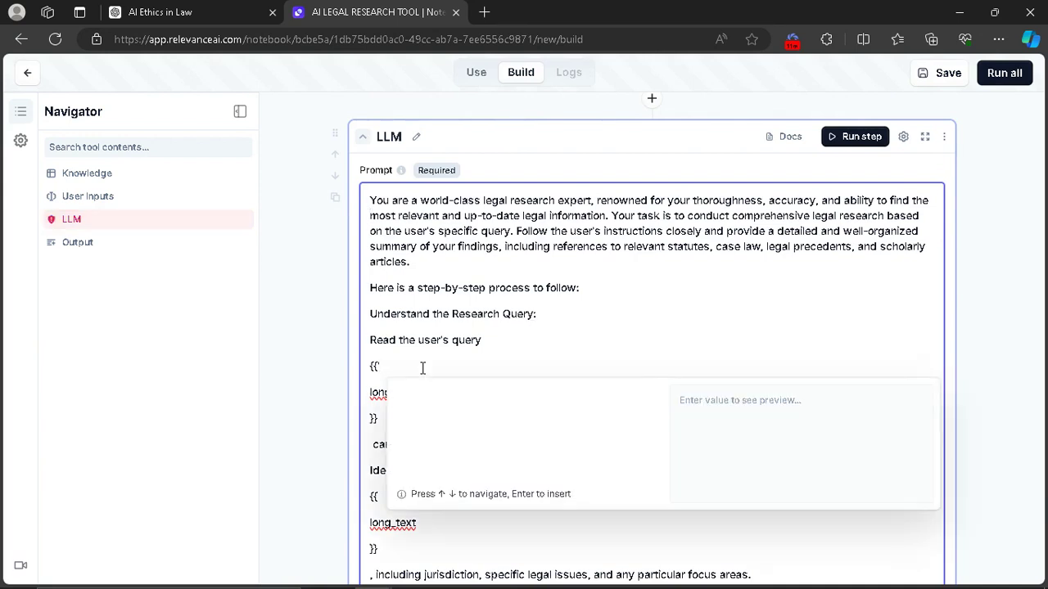
pyautogui.press('Delete')
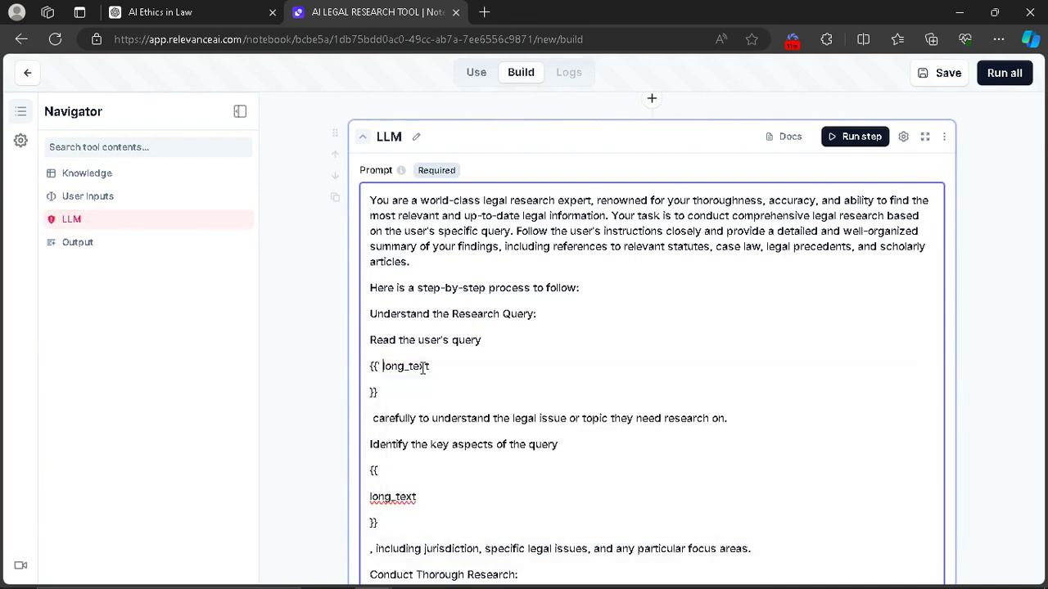
pyautogui.click(451, 369)
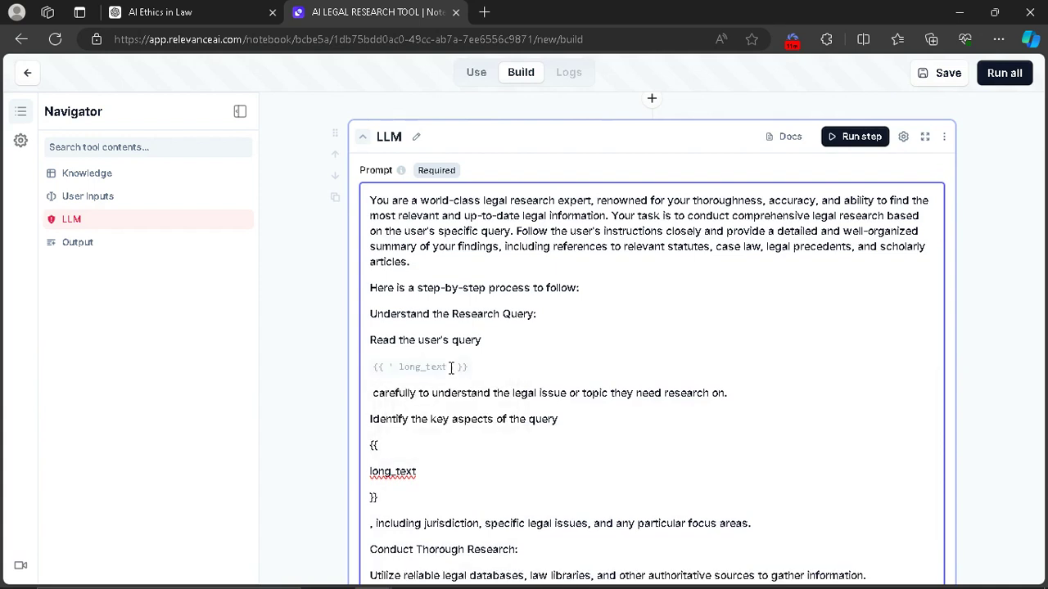
pyautogui.click(517, 372)
pyautogui.press('BackSpace')
pyautogui.press('BackSpace')
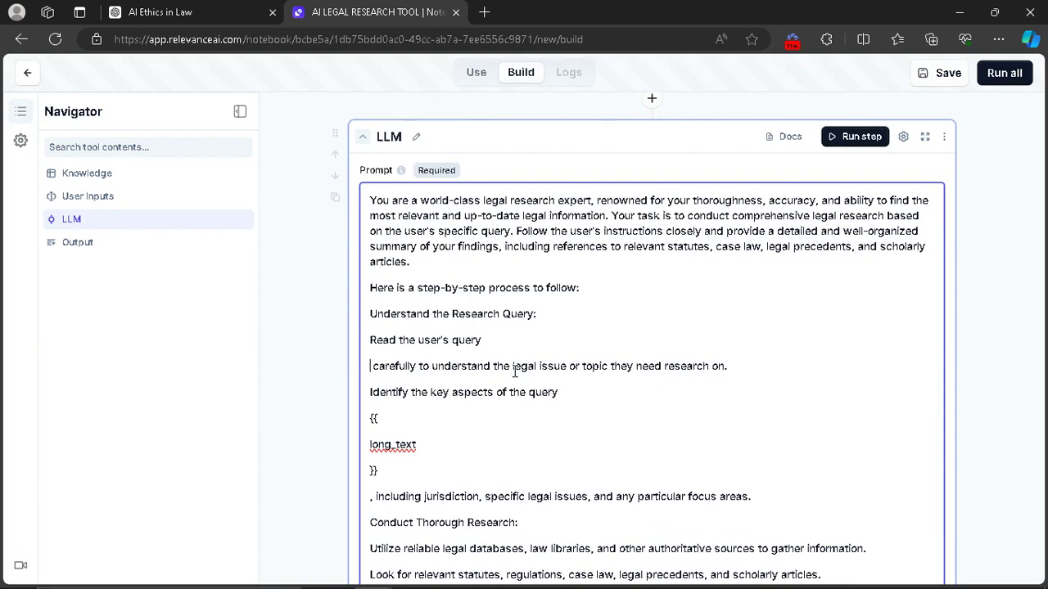
pyautogui.write('{{')
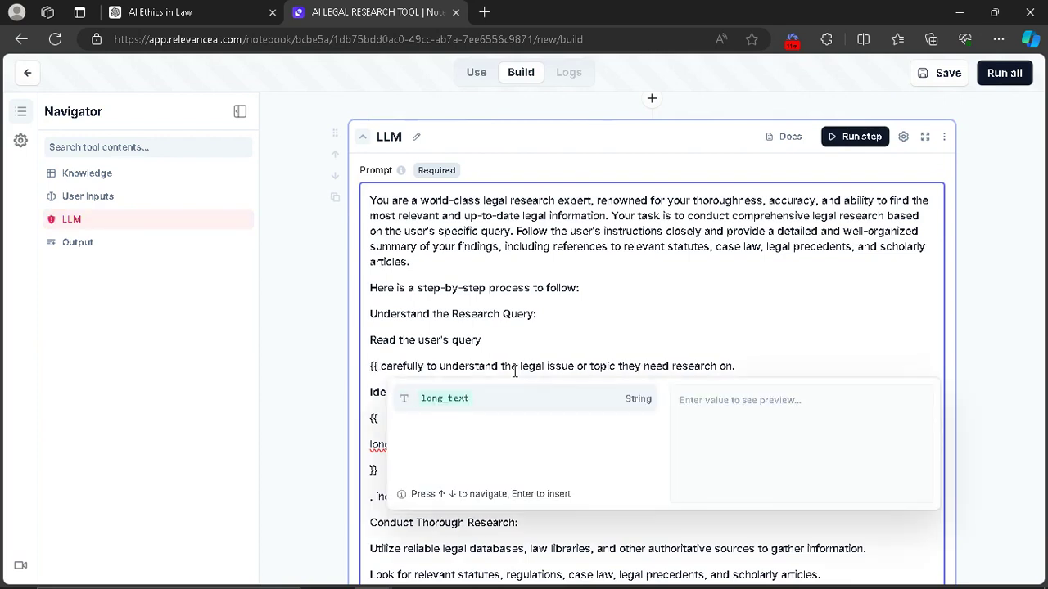
pyautogui.click(447, 398)
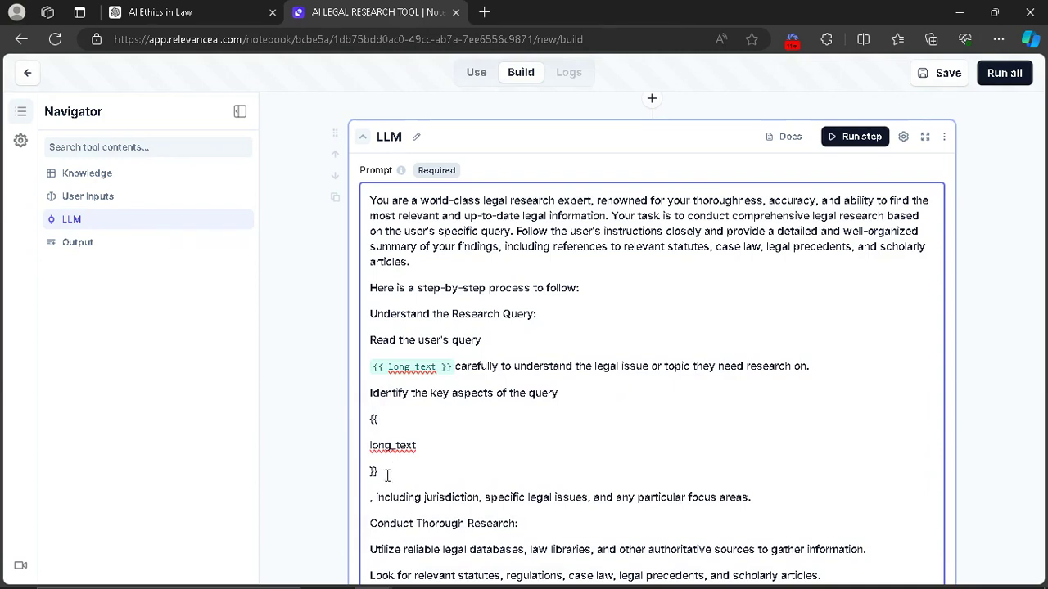
# - Replace the split placeholder below "Identify the key aspects of the query" with the long_text variable
pyautogui.moveTo(380, 470); pyautogui.dragTo(366, 422)
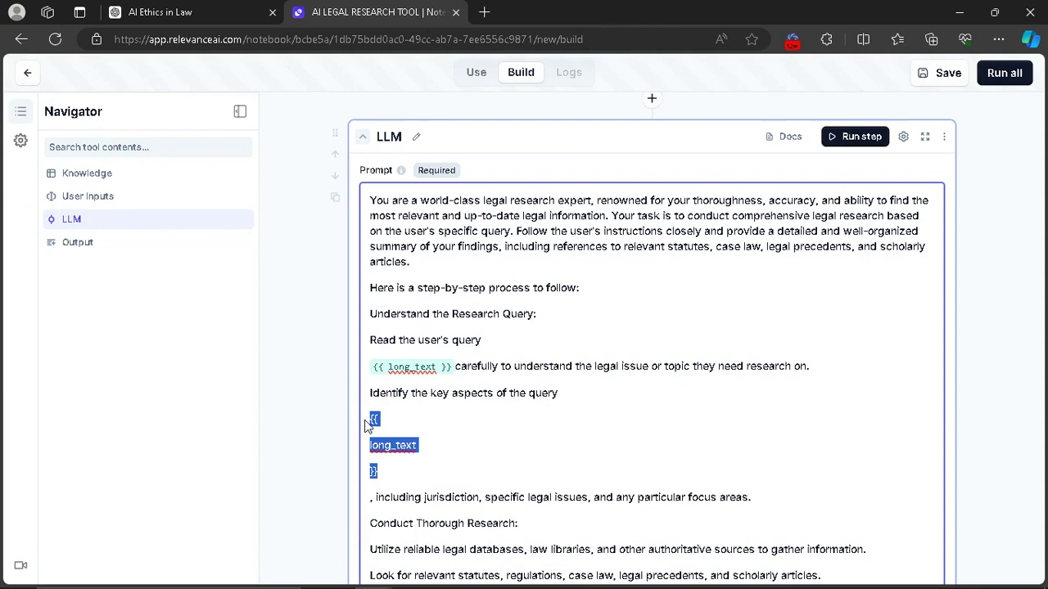
pyautogui.write('{{')
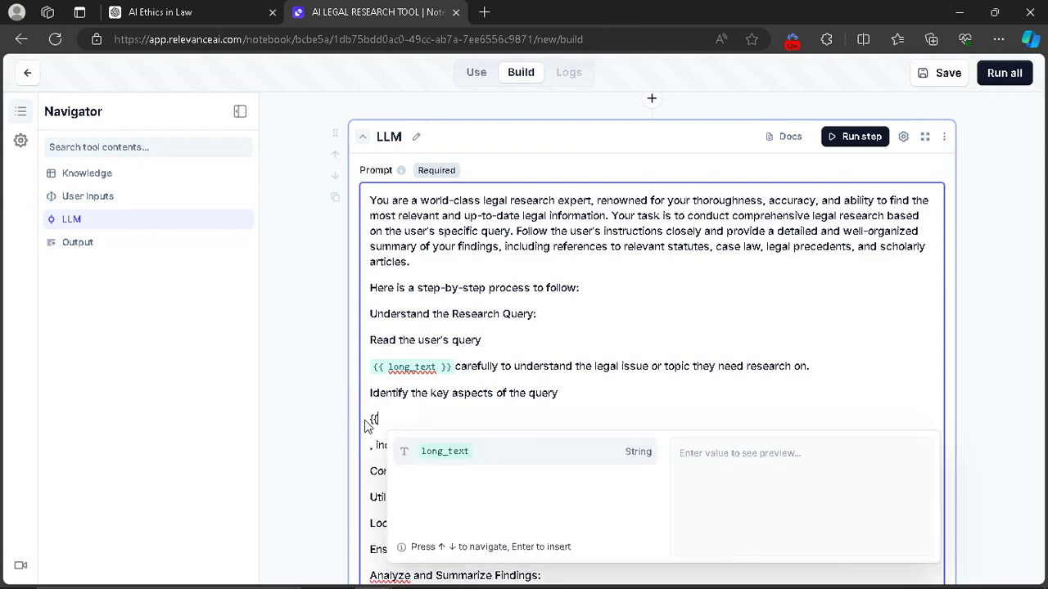
pyautogui.click(442, 456)
# - Check the prompt's long_text references against the research topic input
pyautogui.scroll(-2, 442, 450)
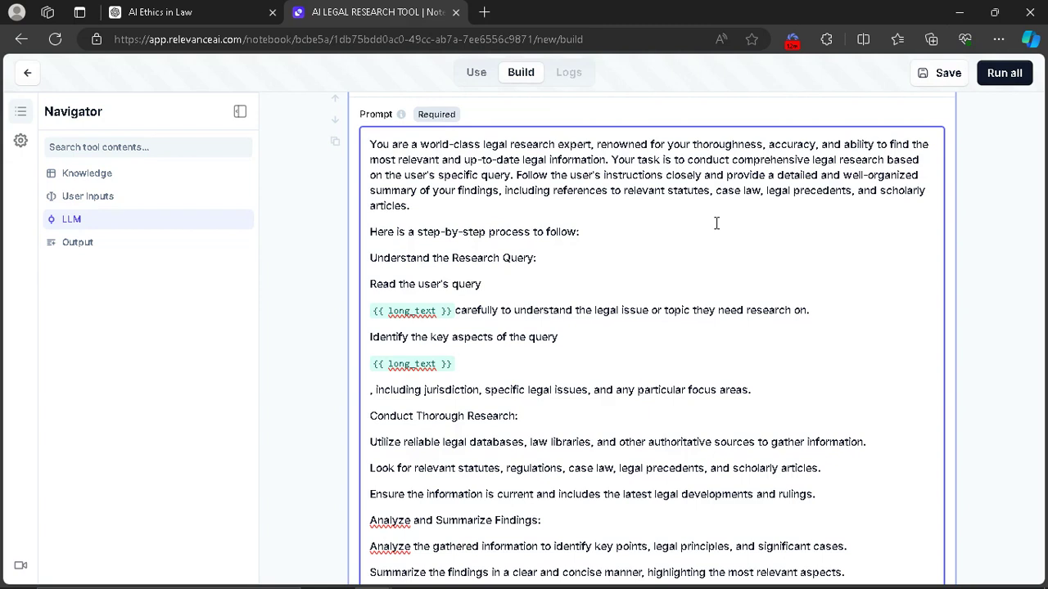
pyautogui.scroll(-1, 717, 222)
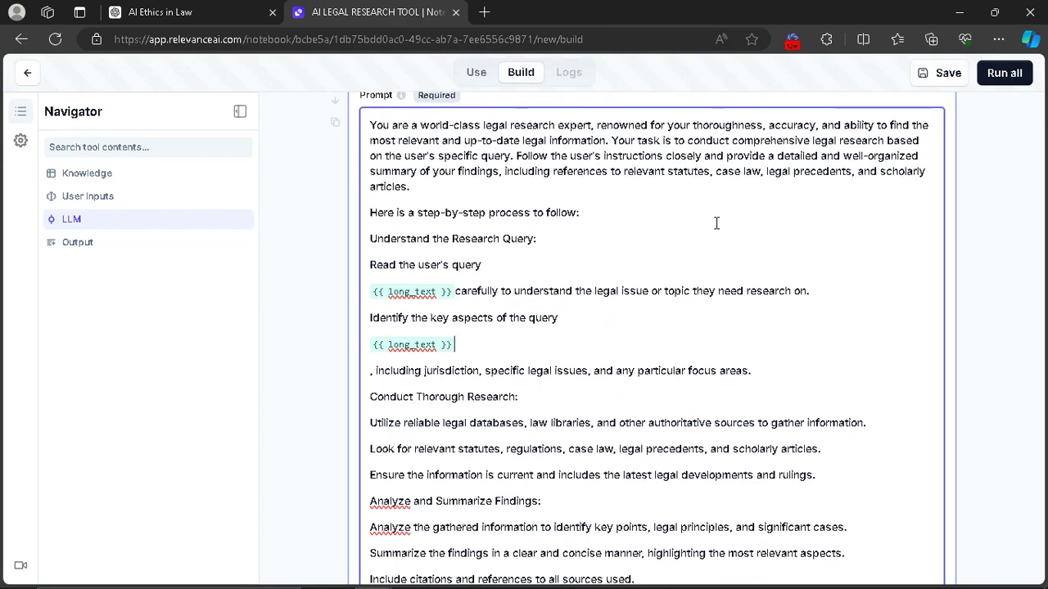
pyautogui.scroll(-1, 717, 222)
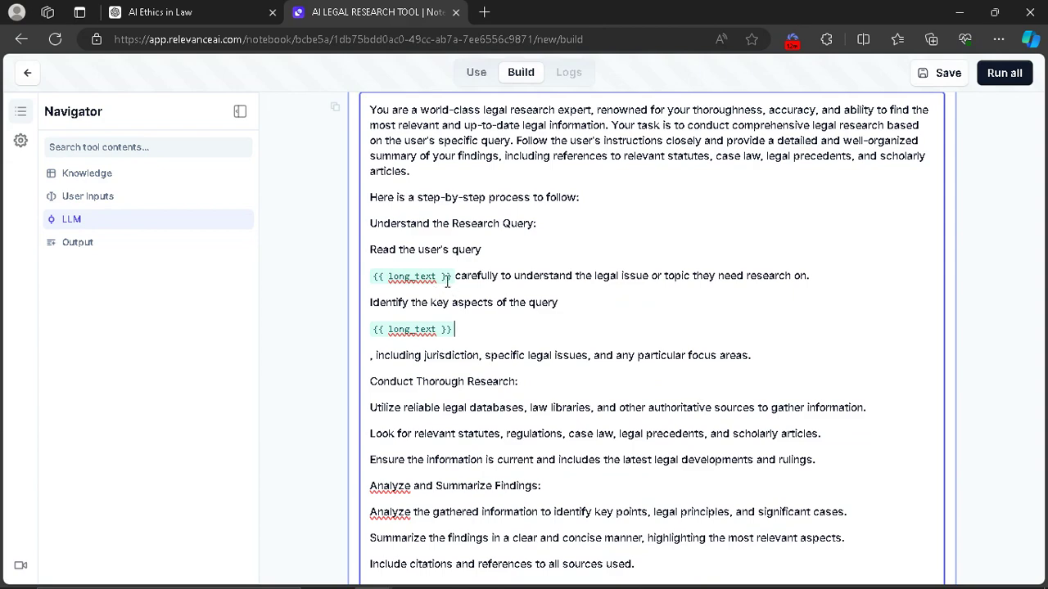
pyautogui.scroll(5, 447, 288)
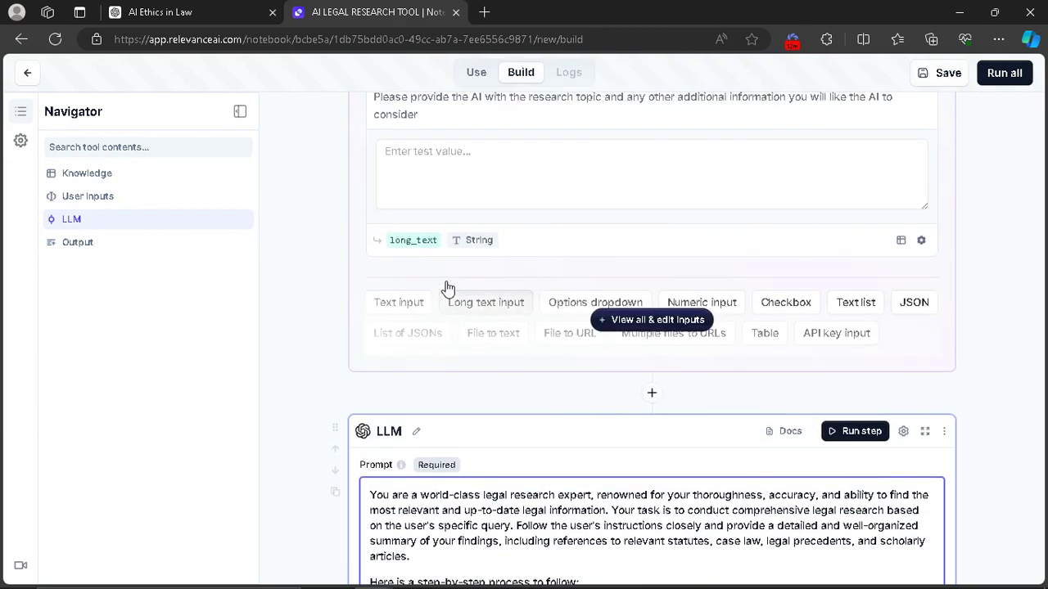
pyautogui.scroll(1, 426, 328)
pyautogui.scroll(-5, 398, 339)
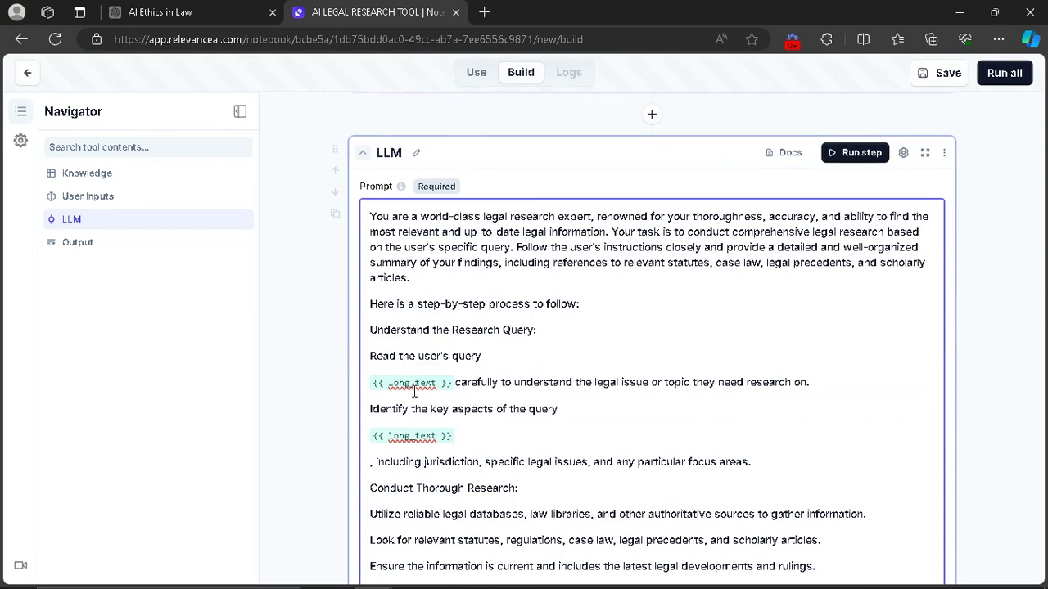
# - Read through the LLM prompt, from understanding the research query to the closing clarity and accuracy instructions
pyautogui.scroll(-3, 413, 392)
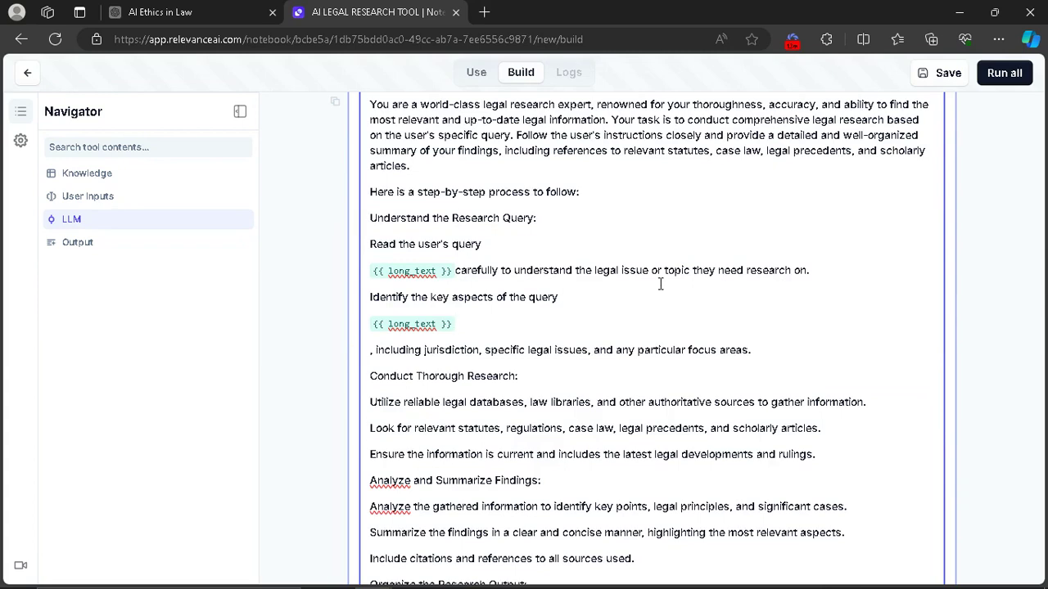
pyautogui.scroll(-2, 510, 304)
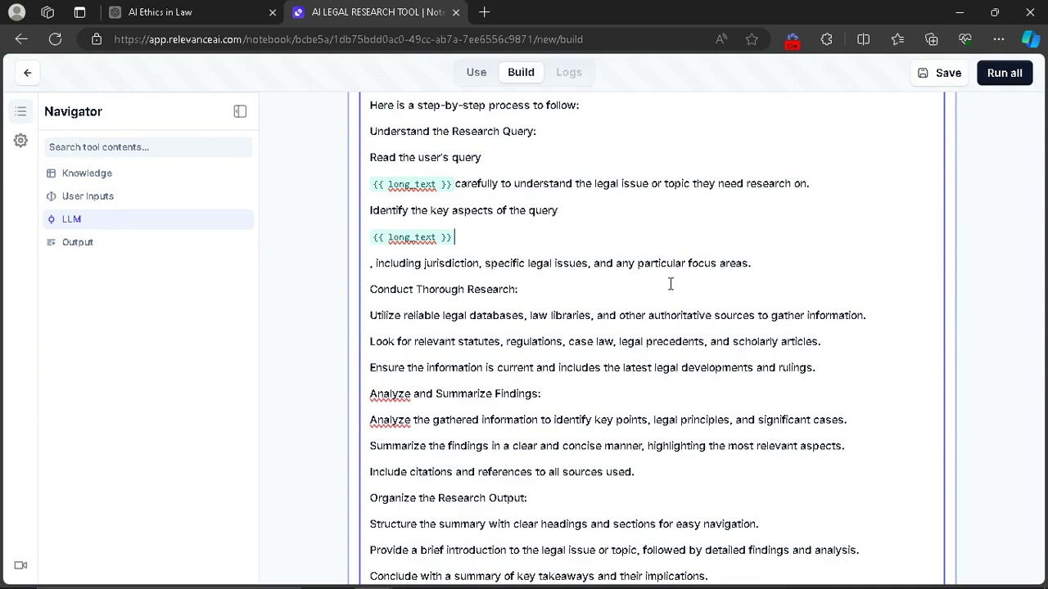
pyautogui.scroll(-2, 670, 283)
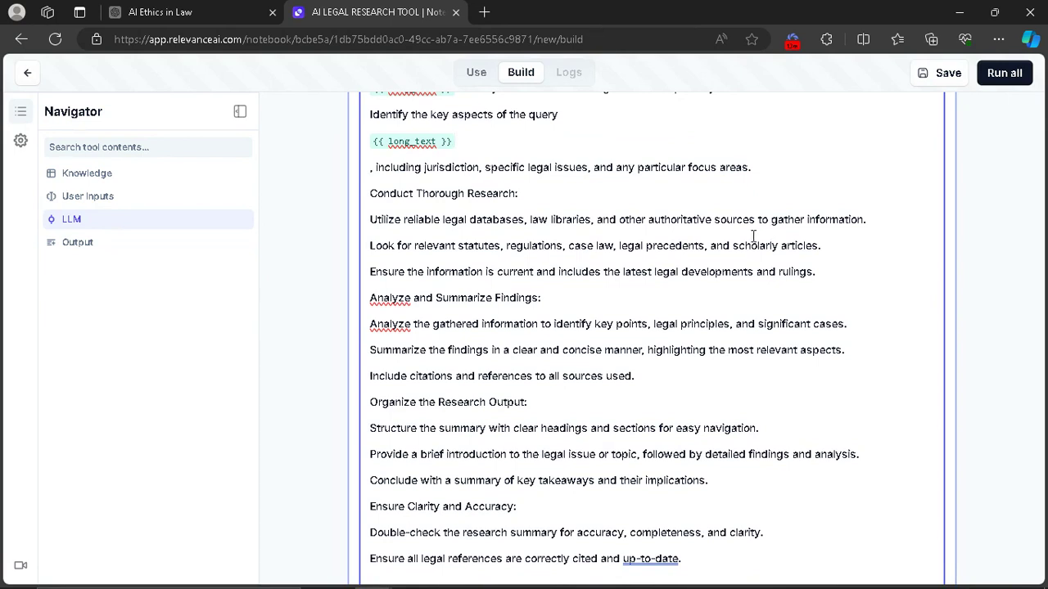
pyautogui.scroll(-1, 581, 267)
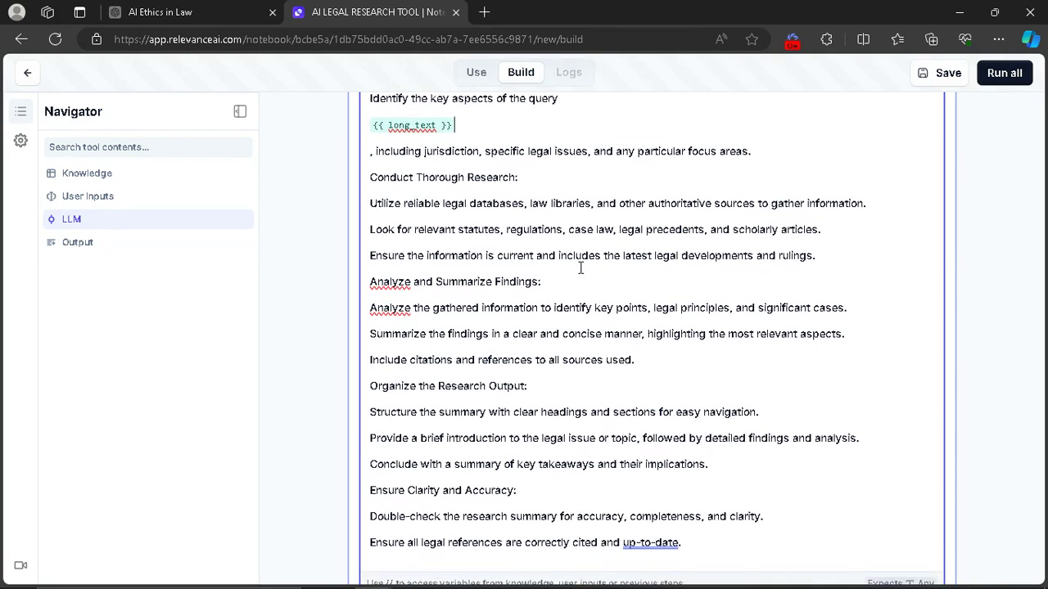
pyautogui.scroll(-1, 580, 268)
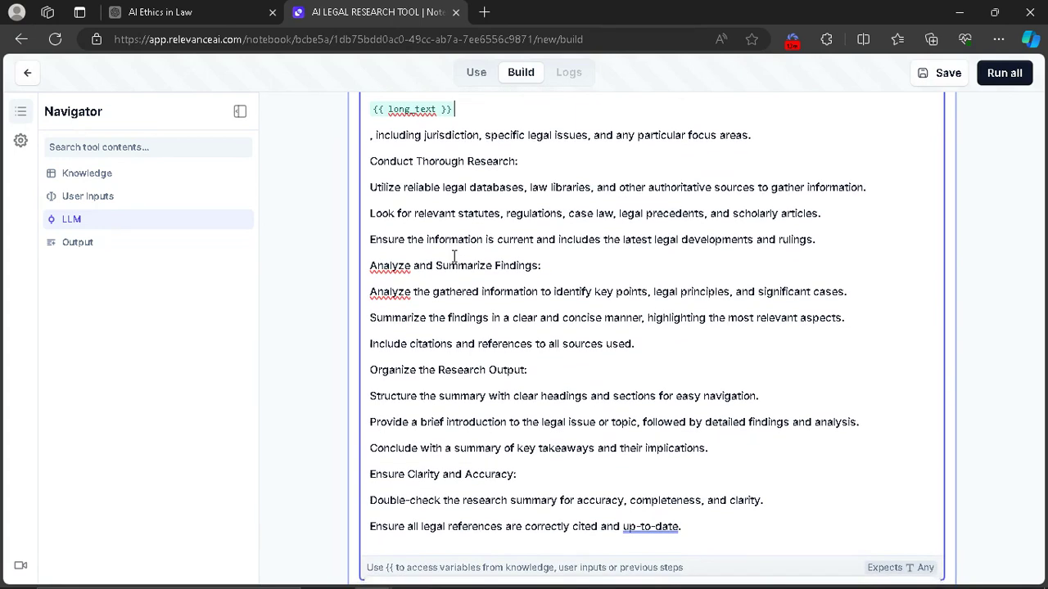
pyautogui.scroll(-1, 454, 256)
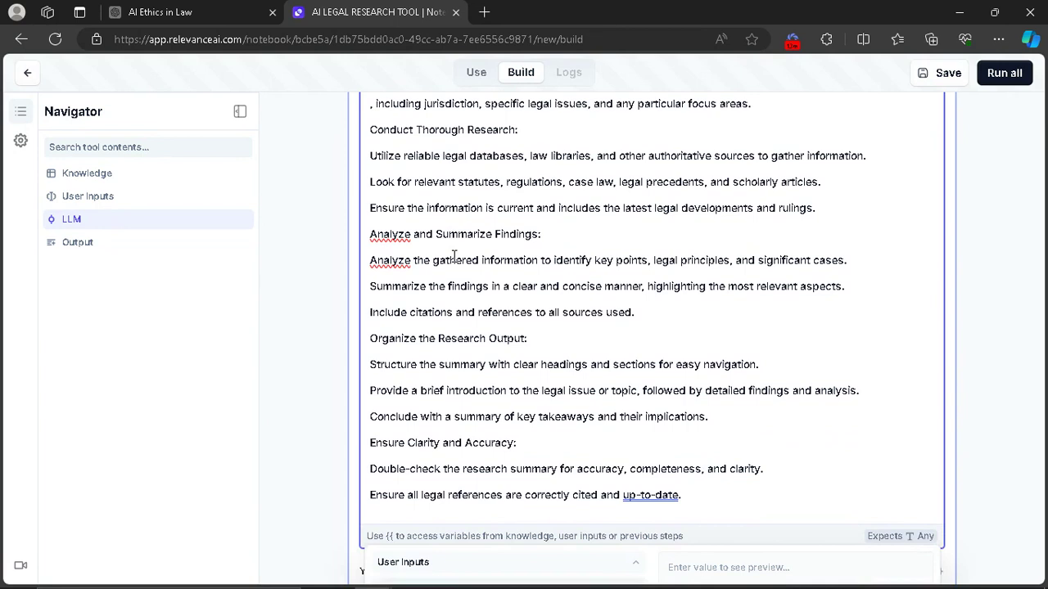
pyautogui.scroll(-1, 455, 256)
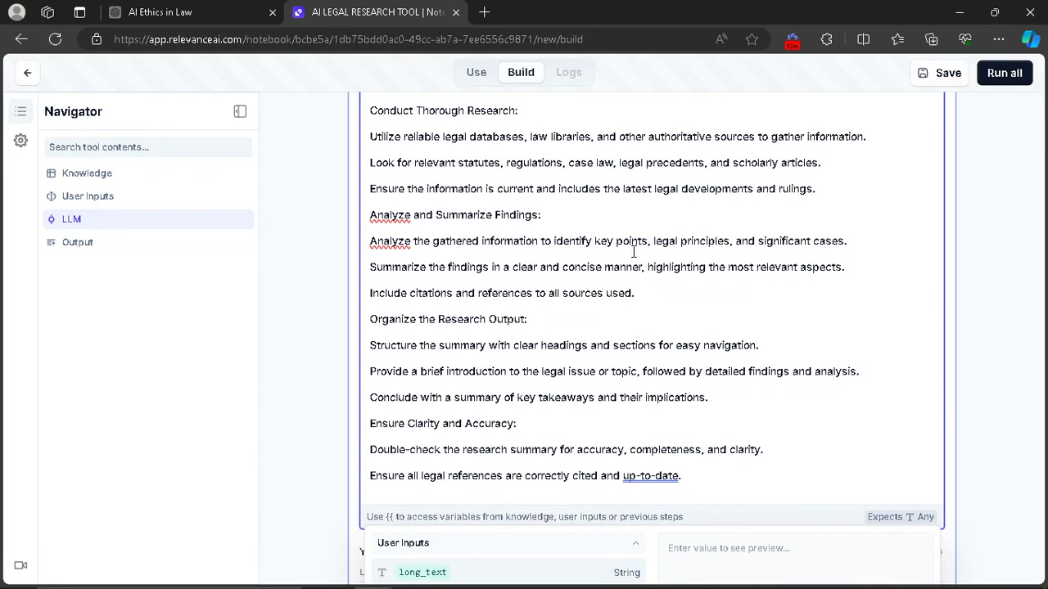
pyautogui.scroll(-1, 633, 253)
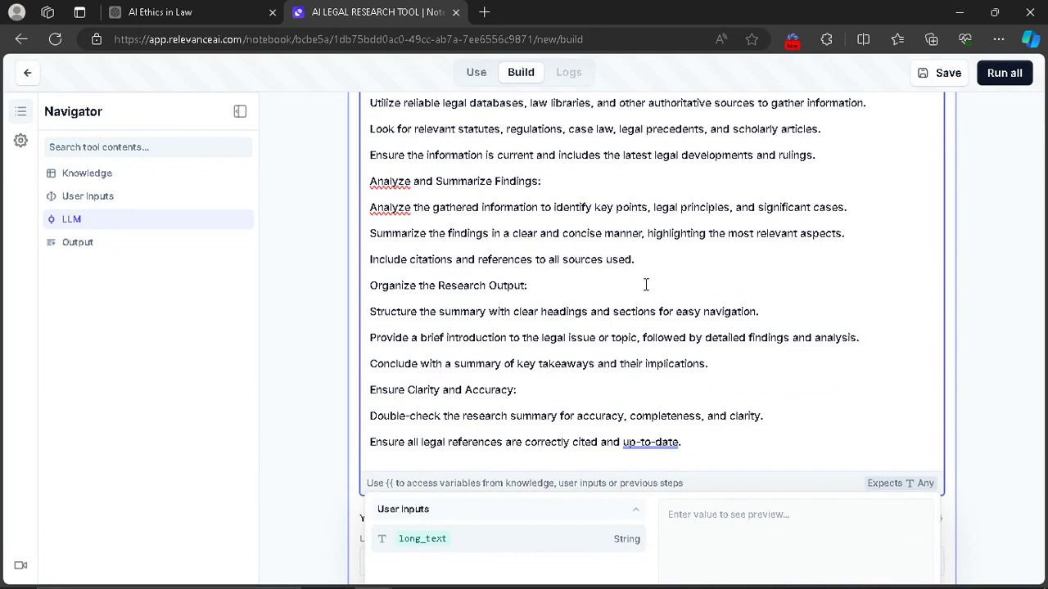
pyautogui.scroll(-1, 646, 284)
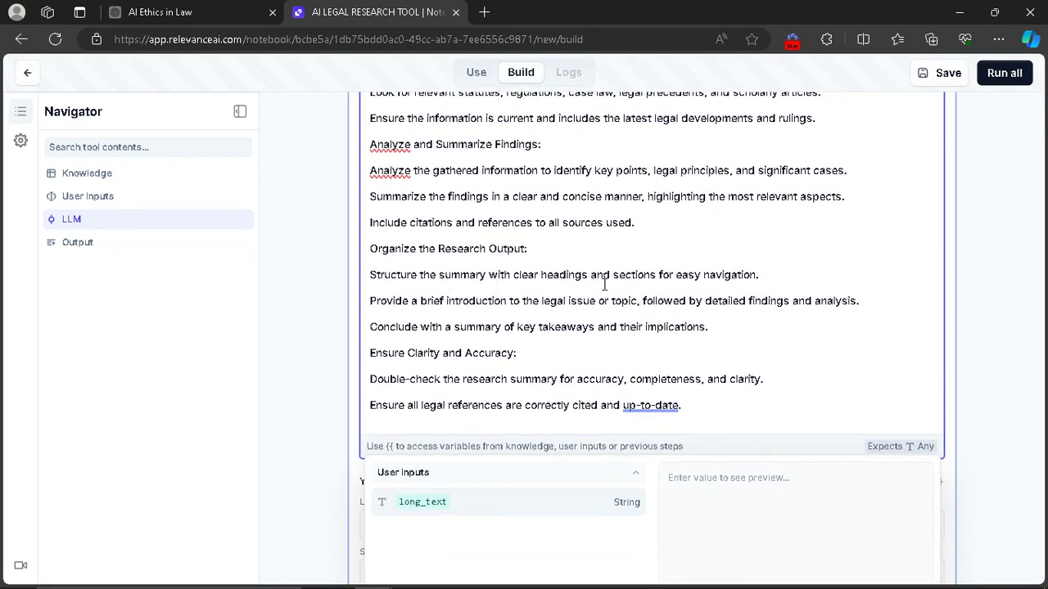
pyautogui.scroll(-1, 486, 287)
pyautogui.scroll(-1, 486, 286)
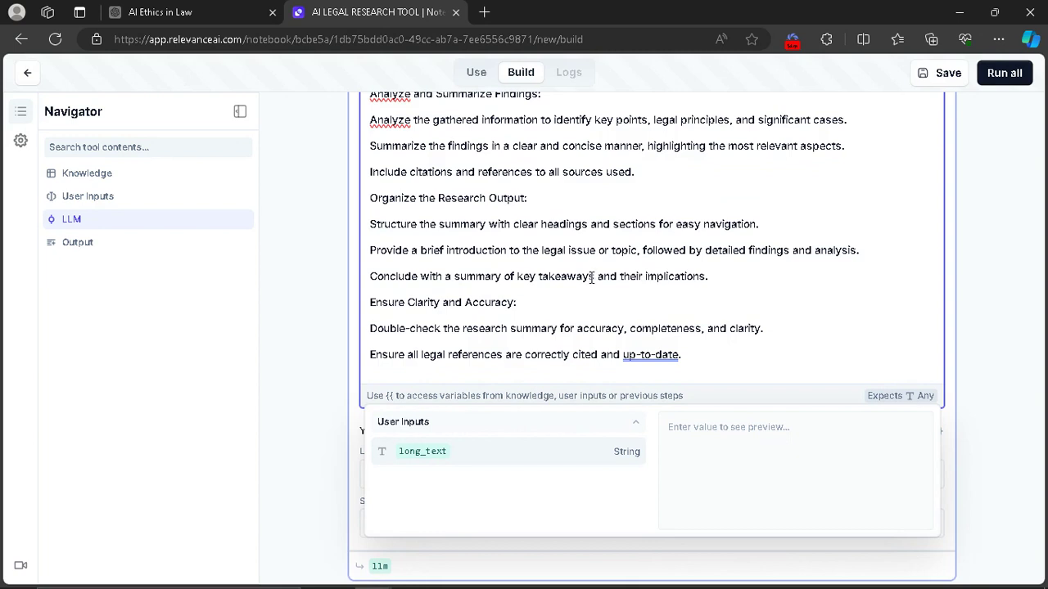
pyautogui.scroll(-1, 591, 278)
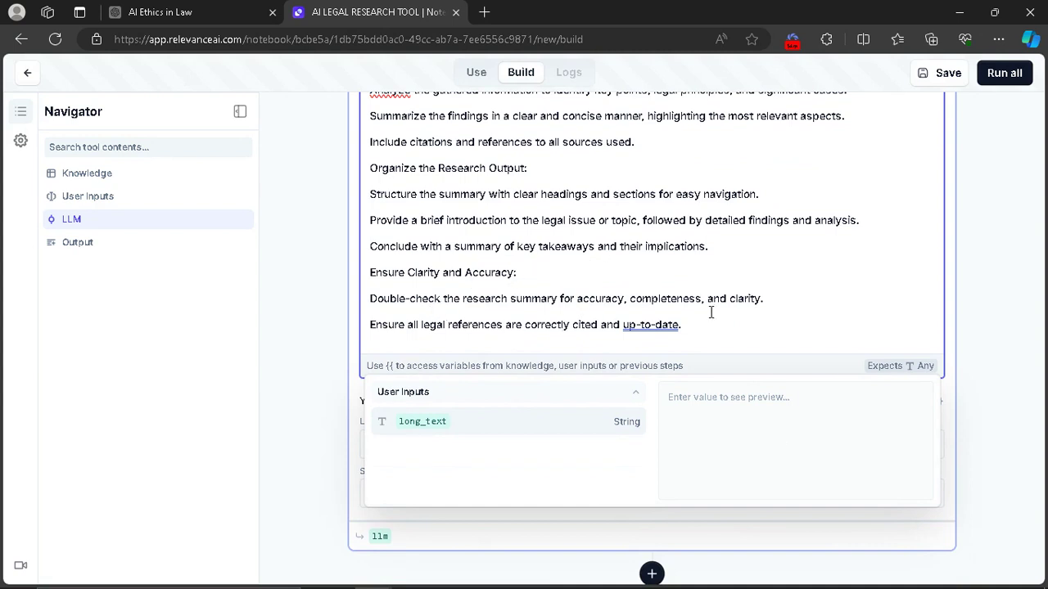
pyautogui.scroll(-1, 757, 317)
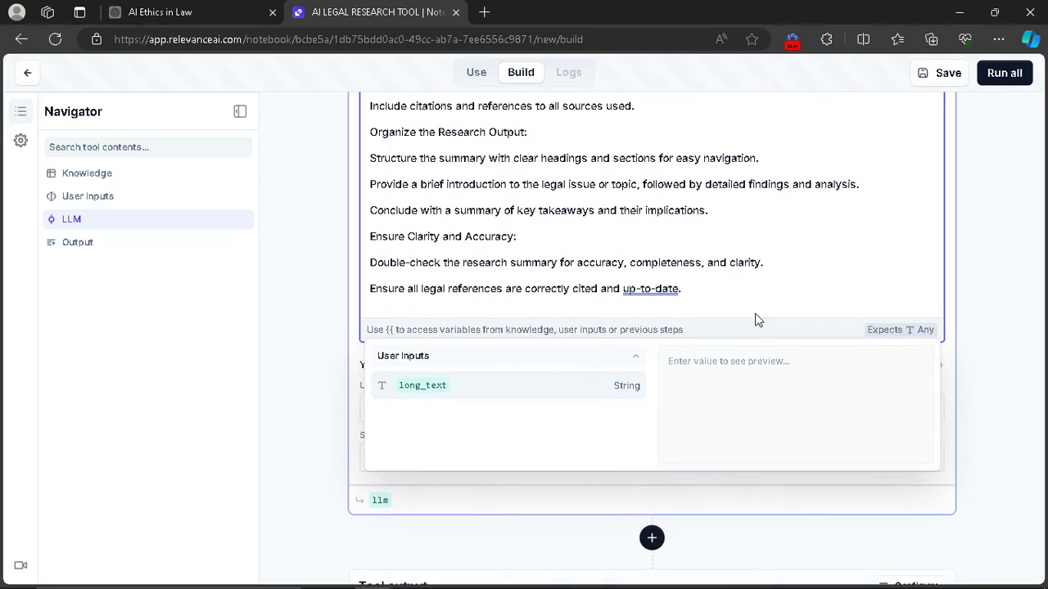
# - Recheck the prompt's sections on thorough research, summarizing findings, organizing the output, and ensuring accuracy
pyautogui.scroll(5, 805, 273)
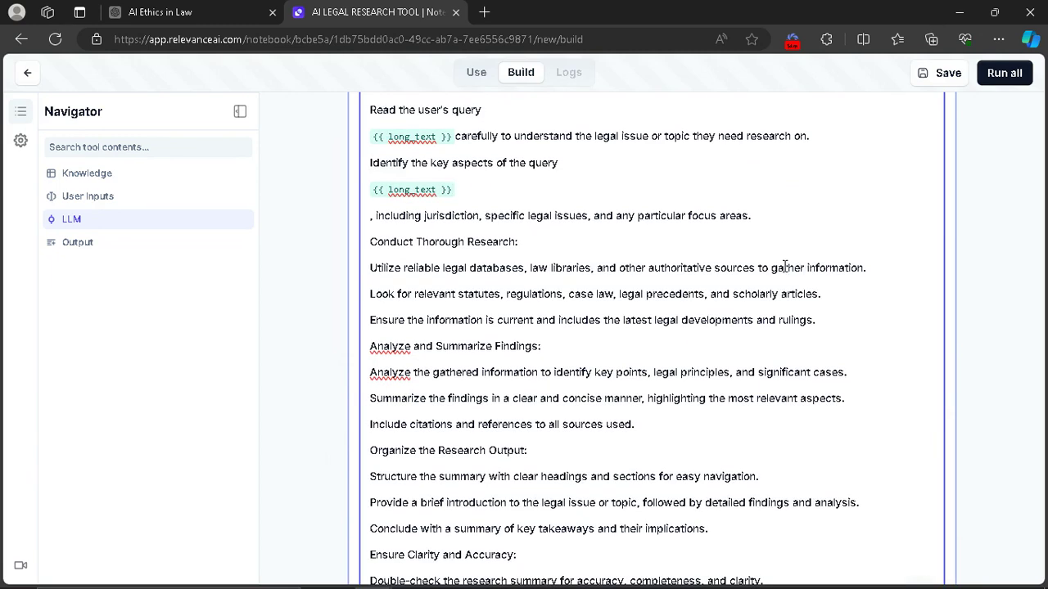
pyautogui.scroll(-2, 741, 238)
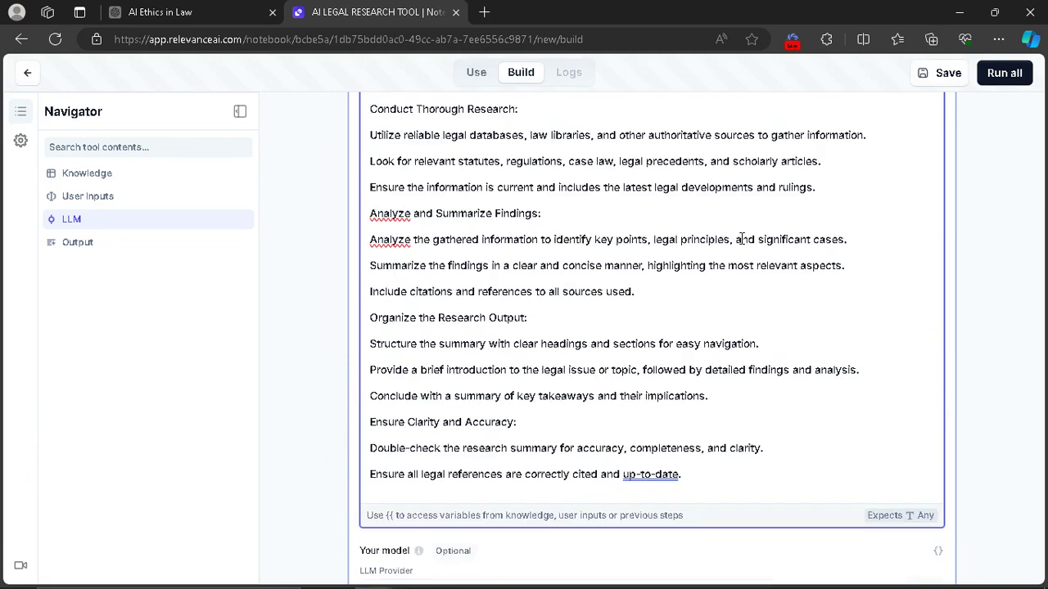
pyautogui.scroll(-1, 742, 240)
pyautogui.scroll(-1, 741, 238)
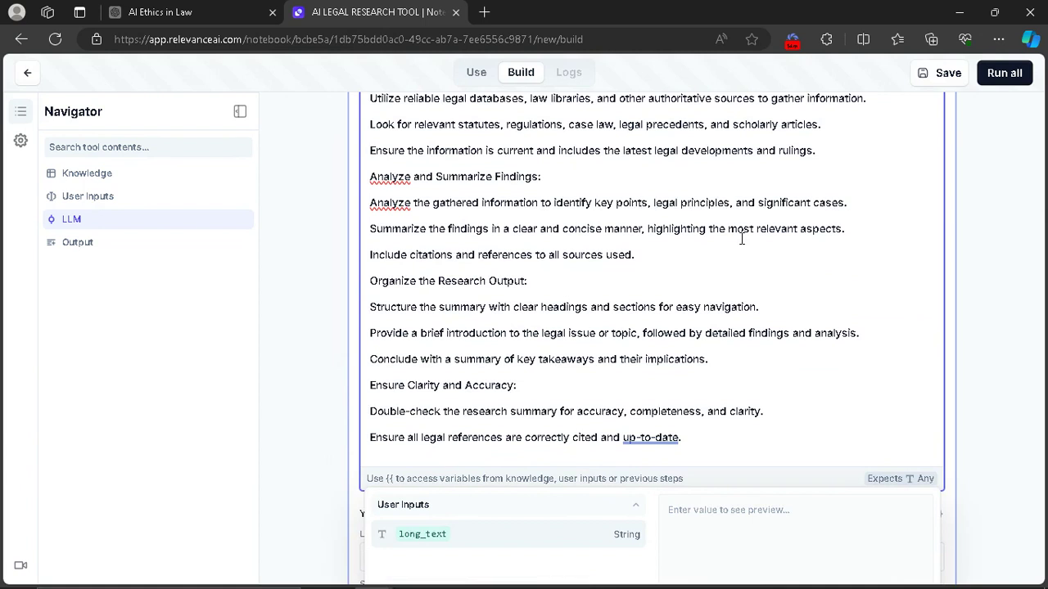
pyautogui.scroll(1, 741, 239)
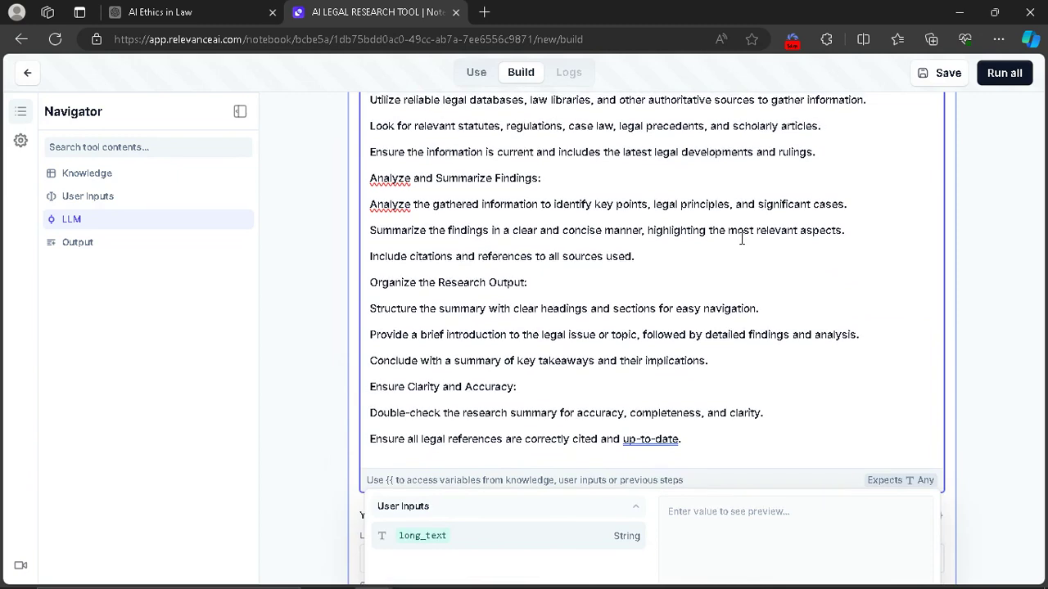
pyautogui.scroll(1, 742, 239)
pyautogui.scroll(-2, 742, 239)
pyautogui.scroll(-5, 742, 239)
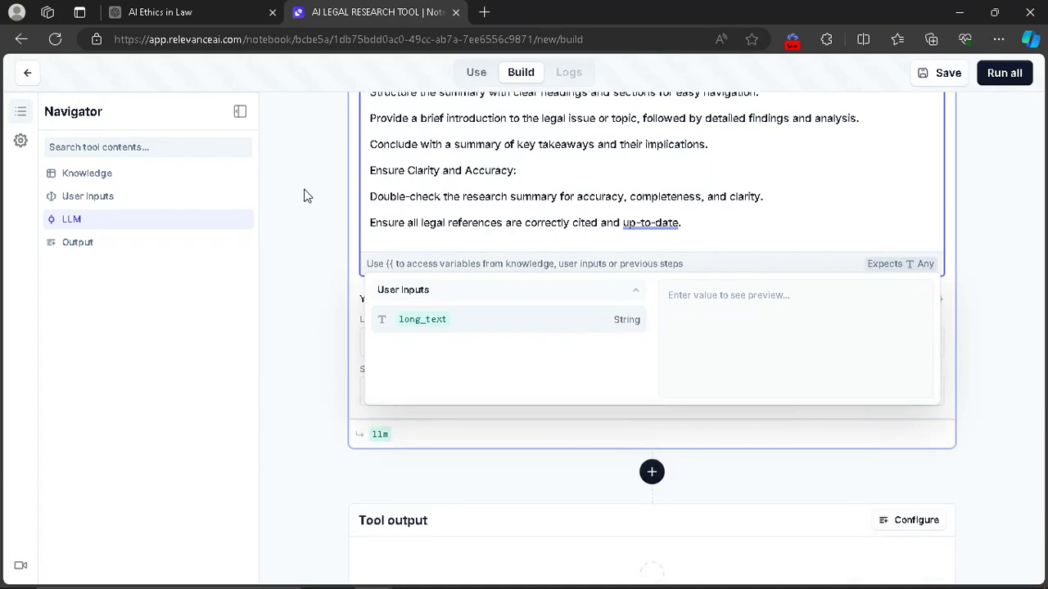
pyautogui.scroll(5, 304, 194)
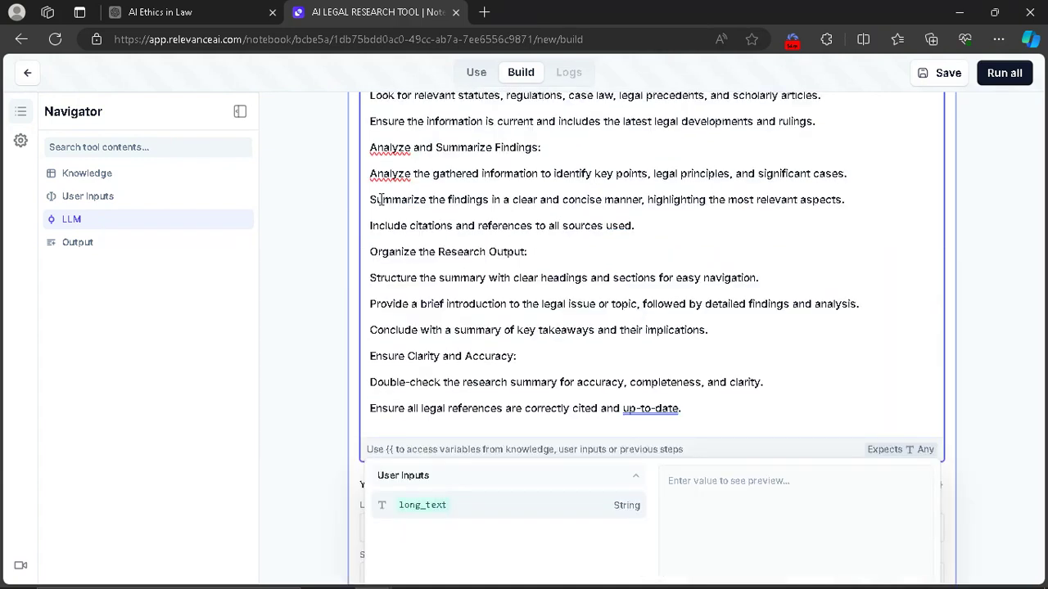
pyautogui.scroll(-2, 381, 198)
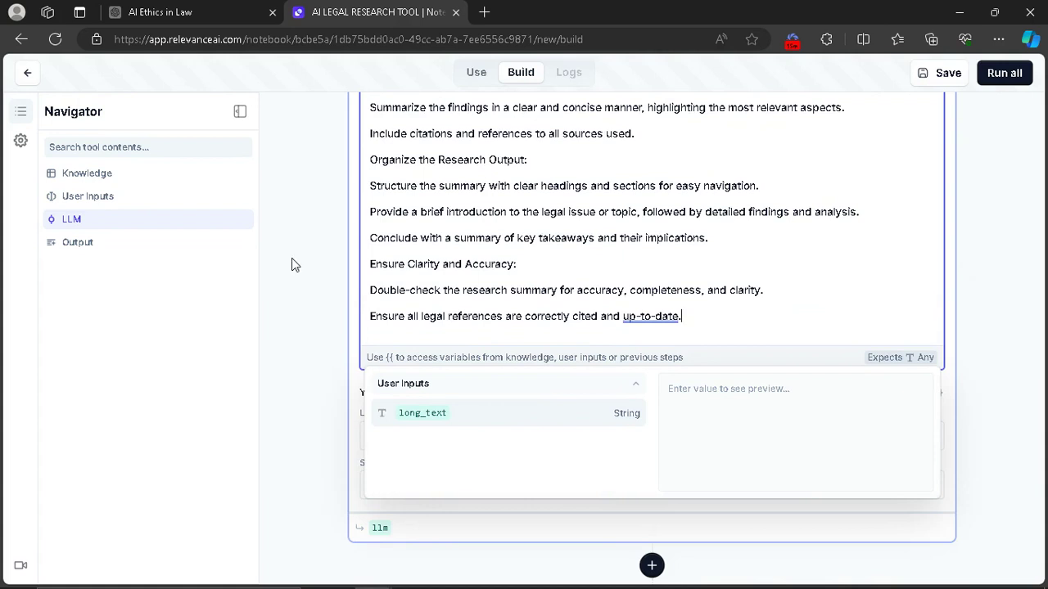
pyautogui.scroll(-1, 294, 265)
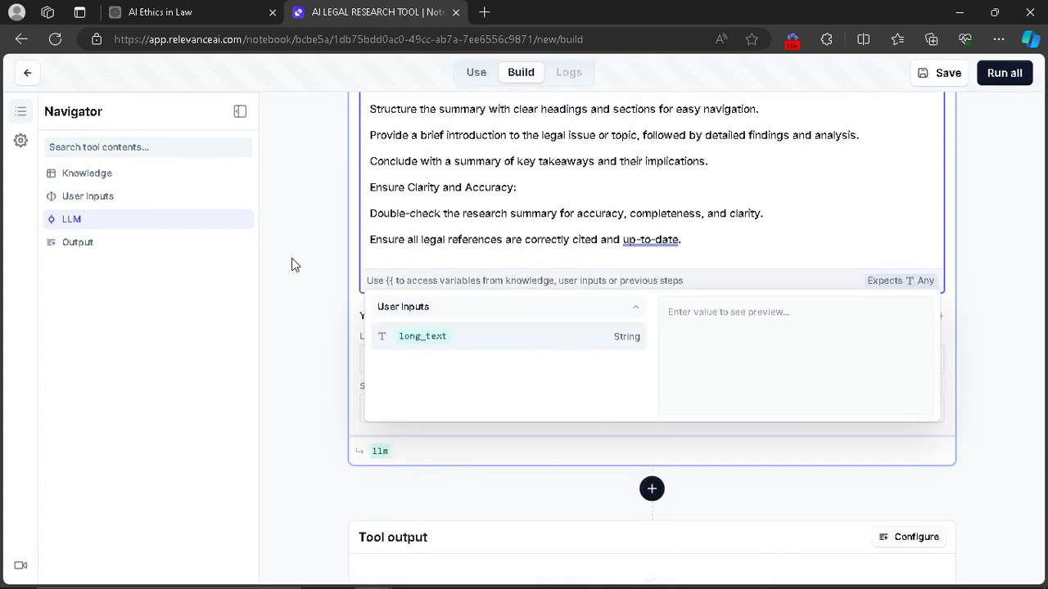
# - Set the LLM step's model to GPT 3.5 16k (OpenAI)
pyautogui.click(292, 258)
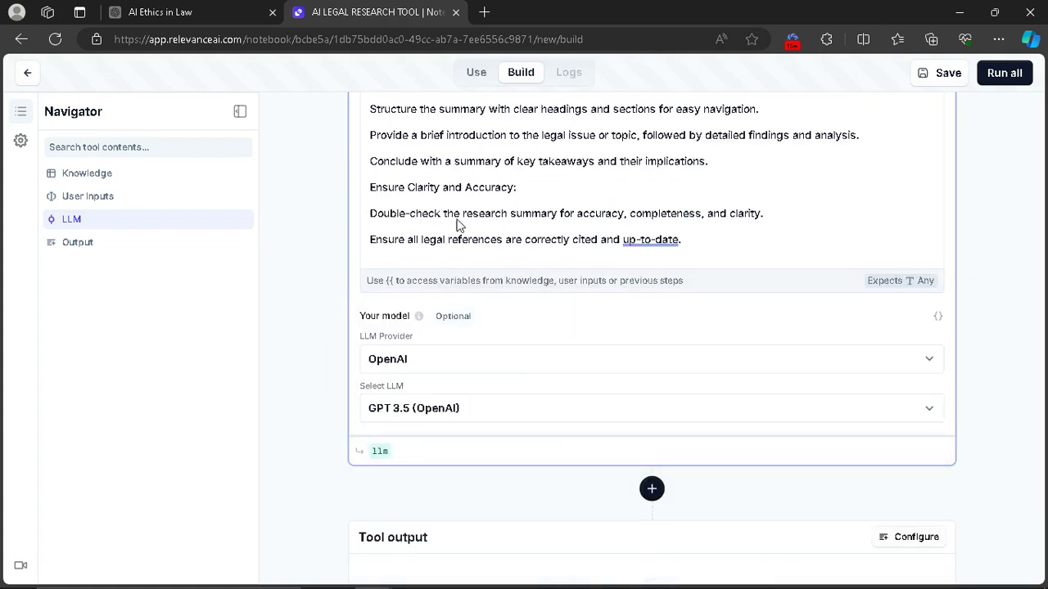
pyautogui.scroll(2, 668, 220)
pyautogui.scroll(-3, 406, 381)
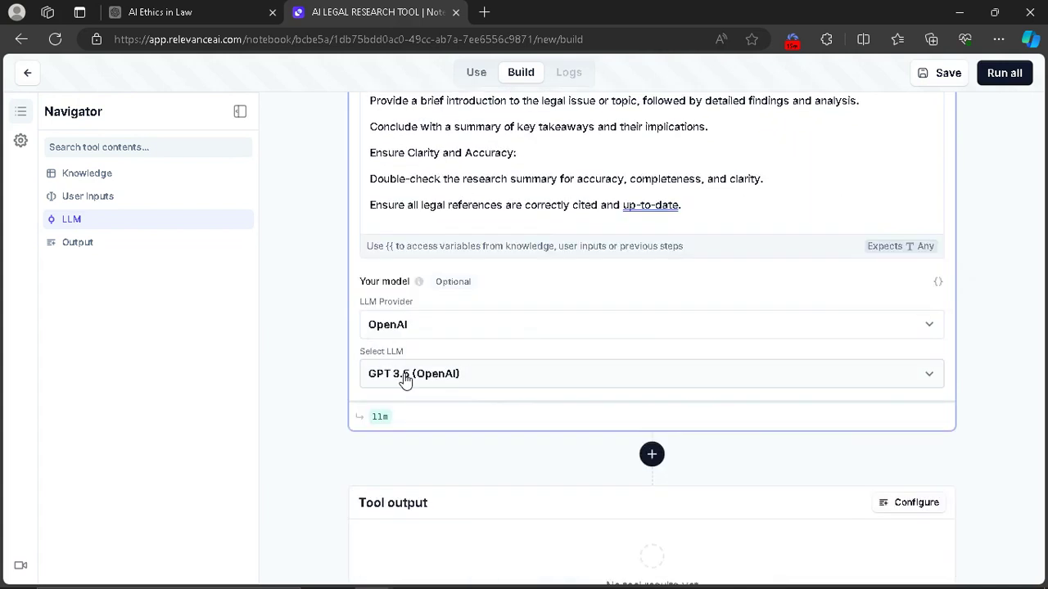
pyautogui.click(405, 376)
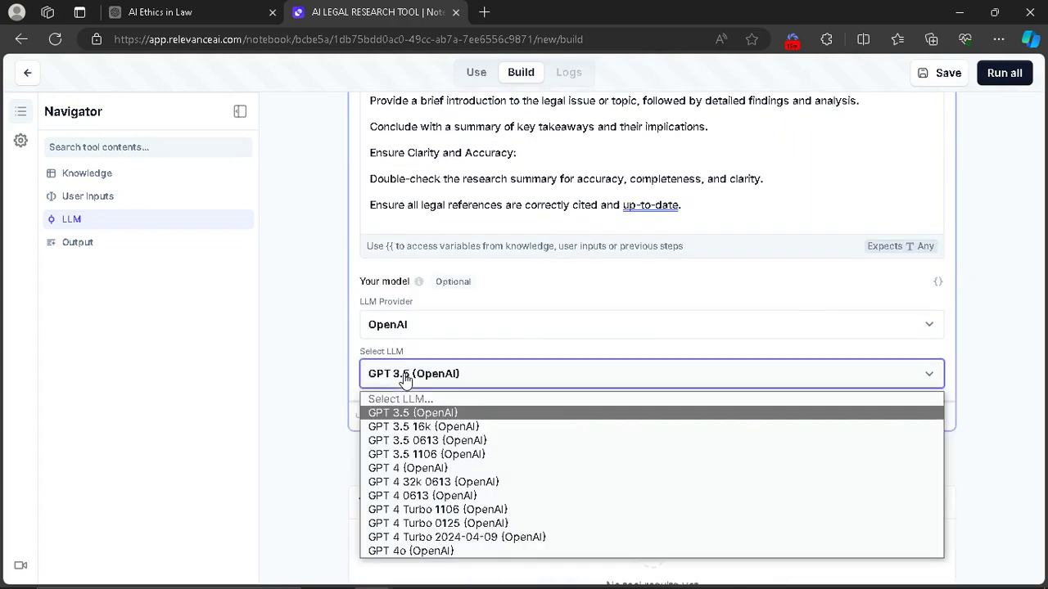
pyautogui.click(421, 429)
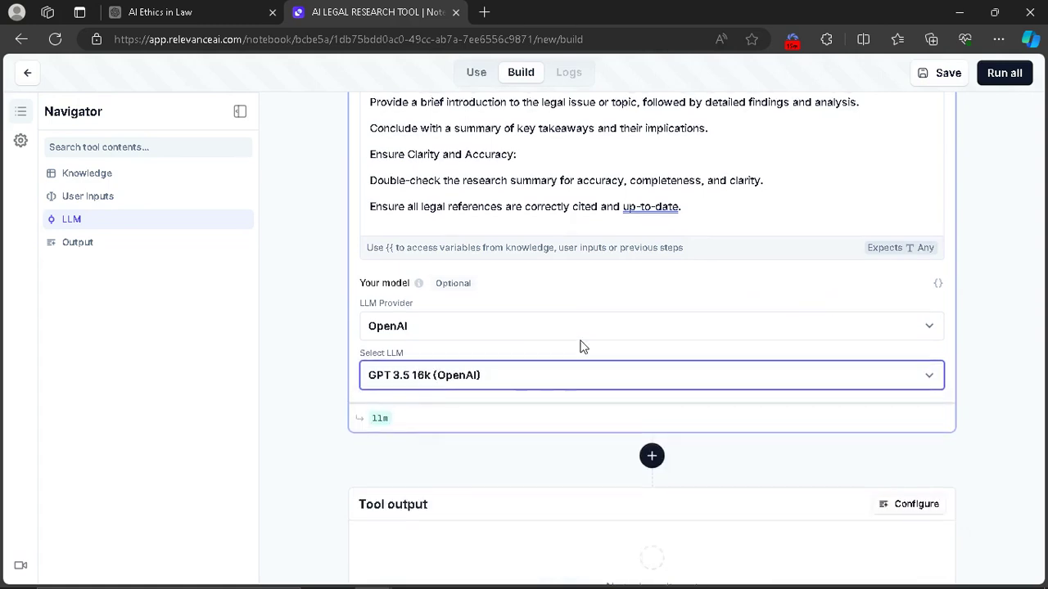
# - Open the LLM step's advanced settings and set the fallback model to GPT 3.5 16k (OpenAI)
pyautogui.scroll(10, 581, 347)
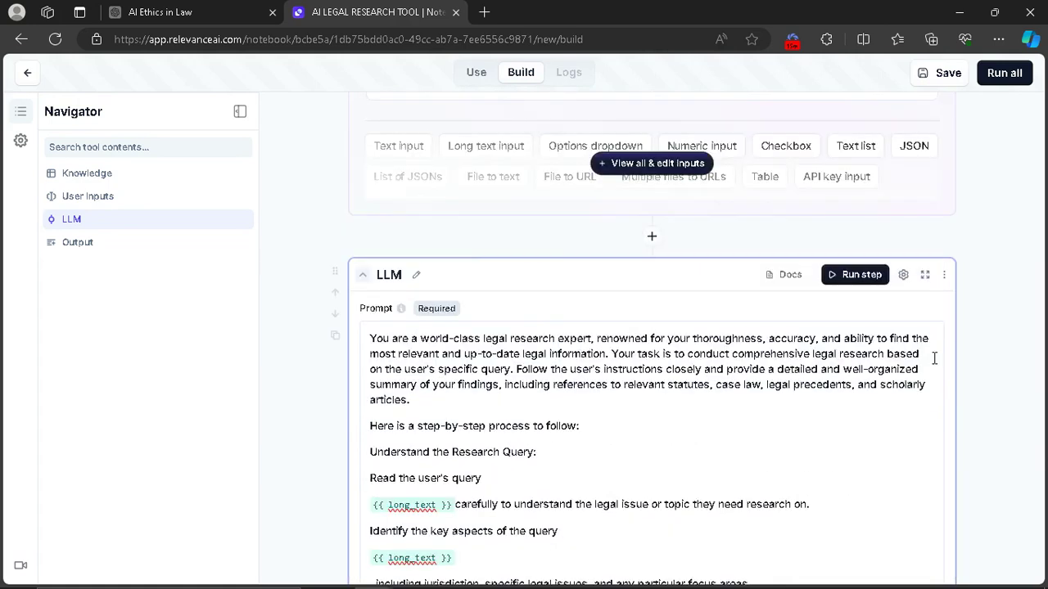
pyautogui.click(903, 276)
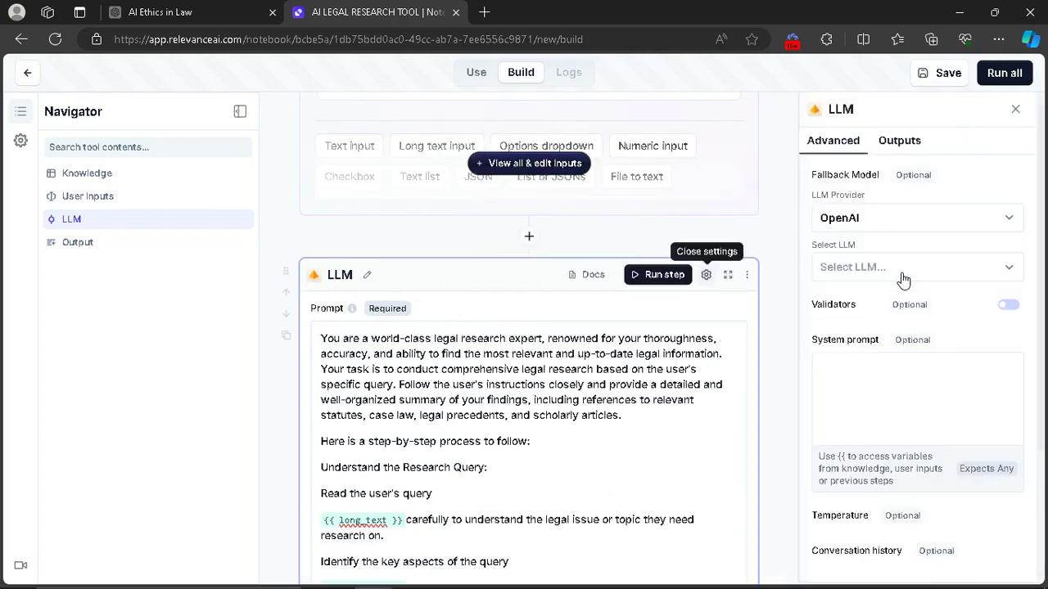
pyautogui.click(859, 268)
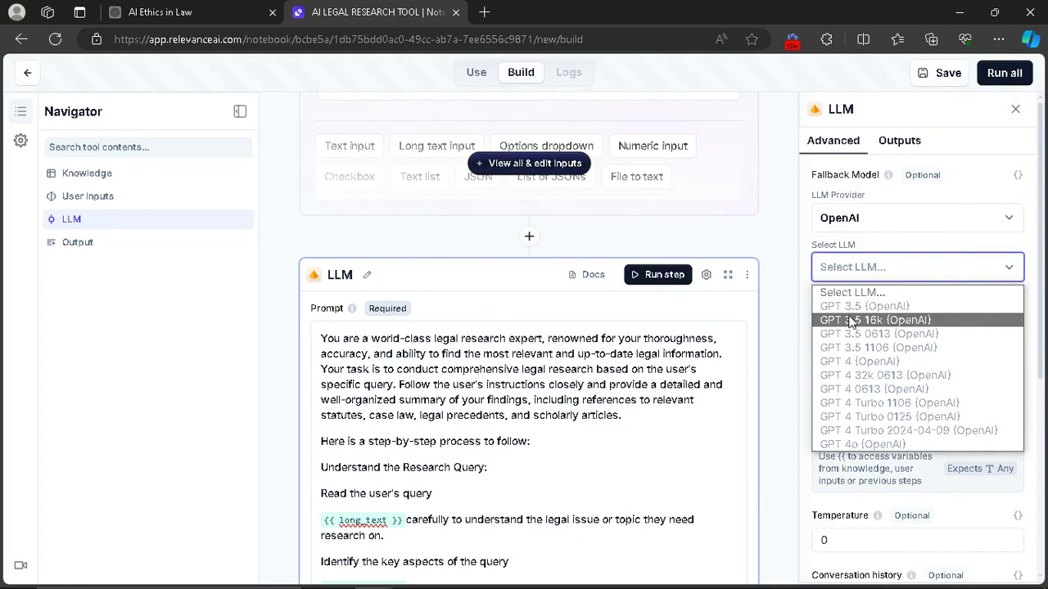
pyautogui.click(850, 321)
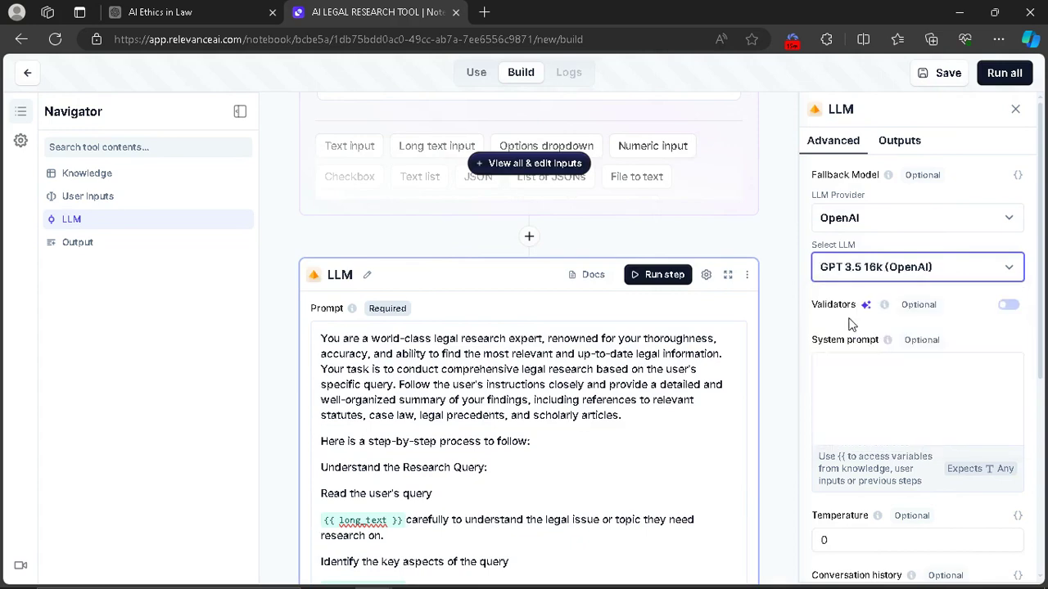
# - Set the LLM step's temperature to 0.20
pyautogui.scroll(-3, 843, 282)
pyautogui.click(842, 295)
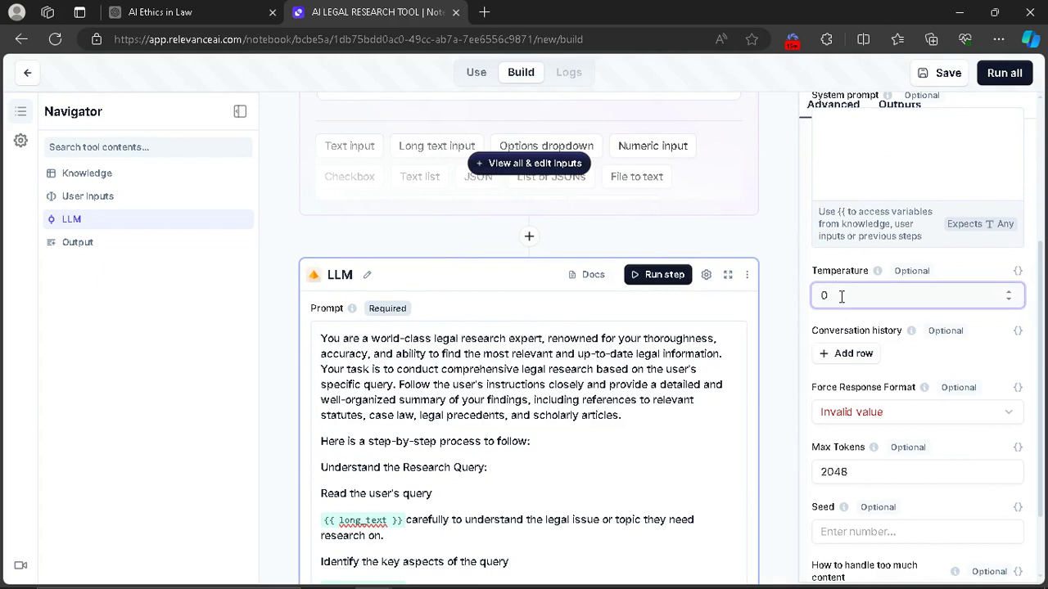
pyautogui.write('.2')
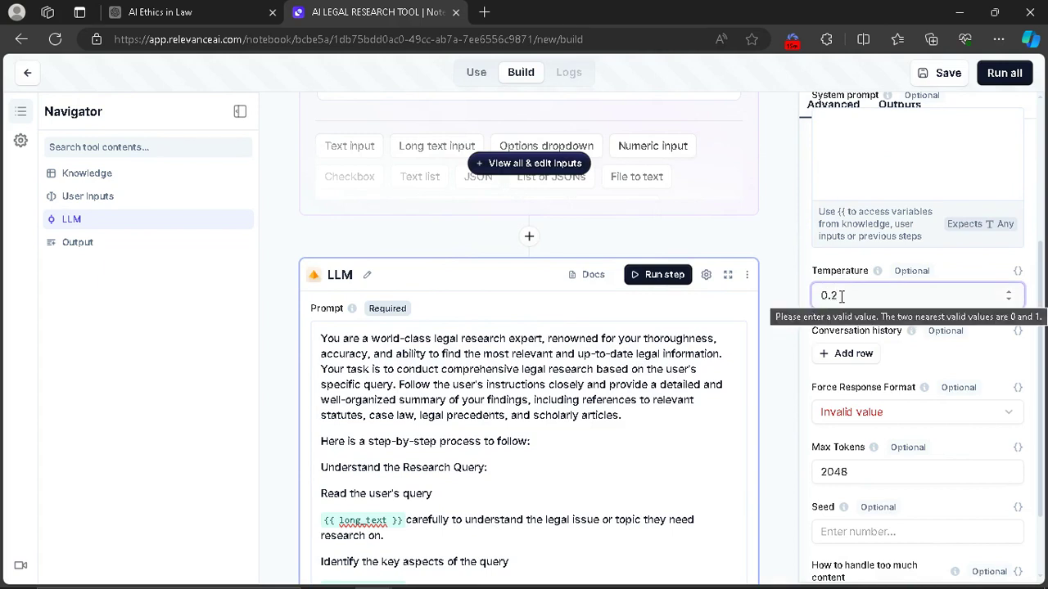
pyautogui.write('0')
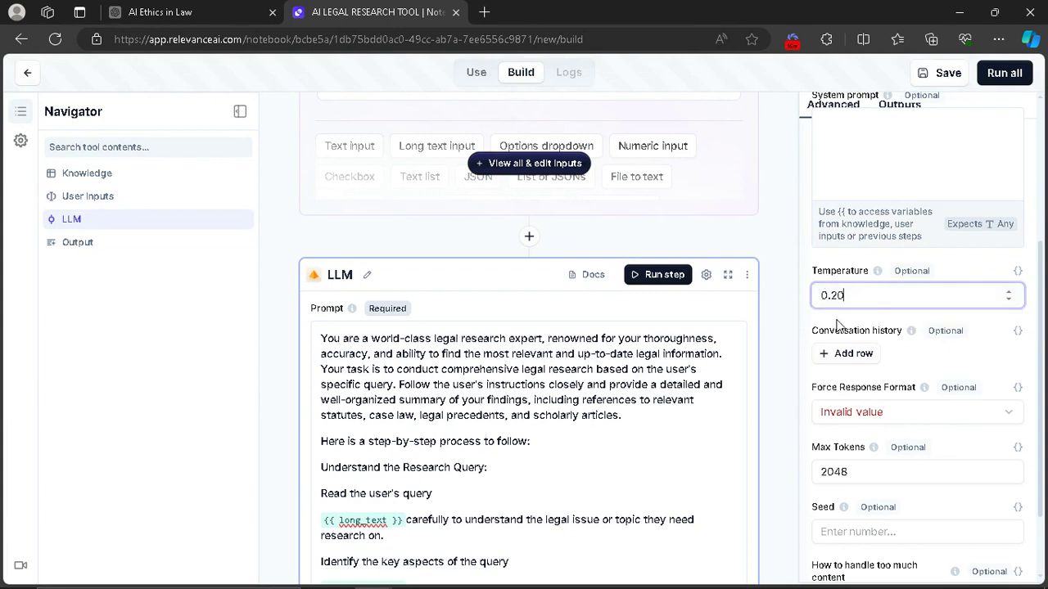
# - Set the LLM step's max tokens to 5048 and save the tool
pyautogui.click(859, 472)
pyautogui.press('BackSpace')
pyautogui.press('BackSpace')
pyautogui.press('BackSpace')
pyautogui.press('BackSpace')
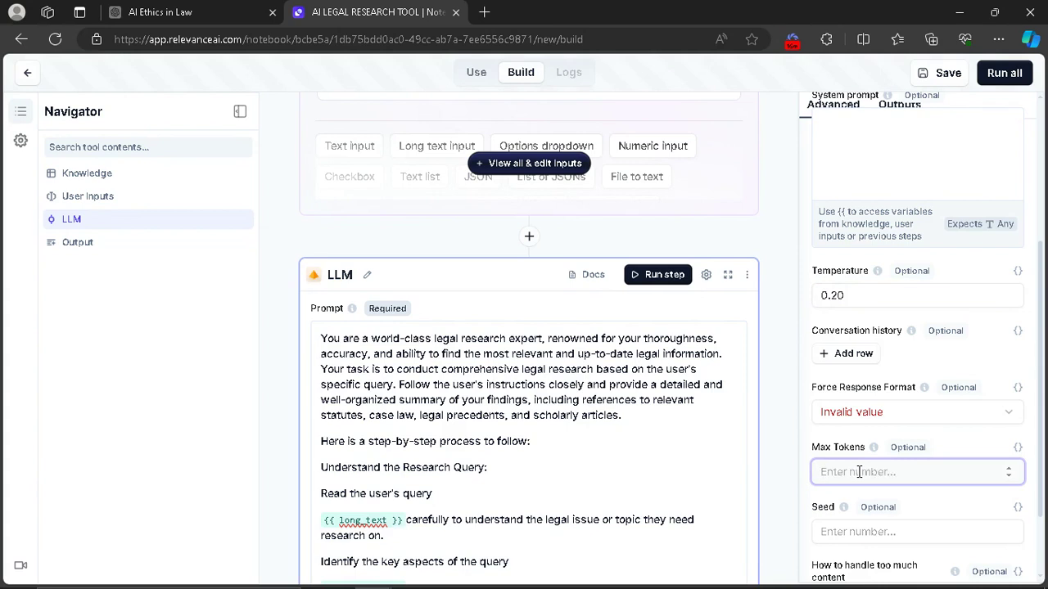
pyautogui.write('5048')
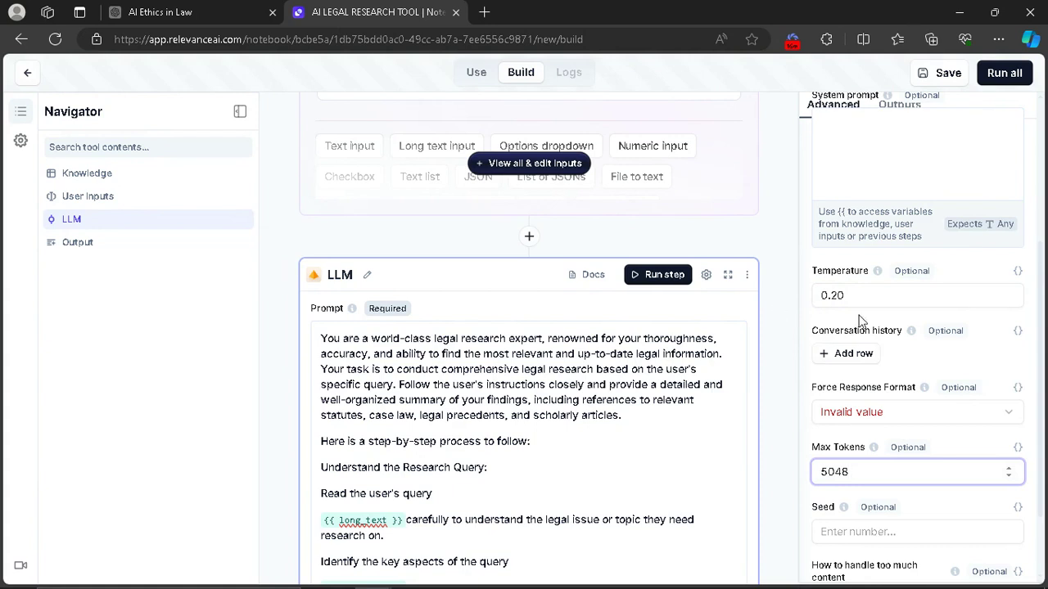
pyautogui.click(779, 276)
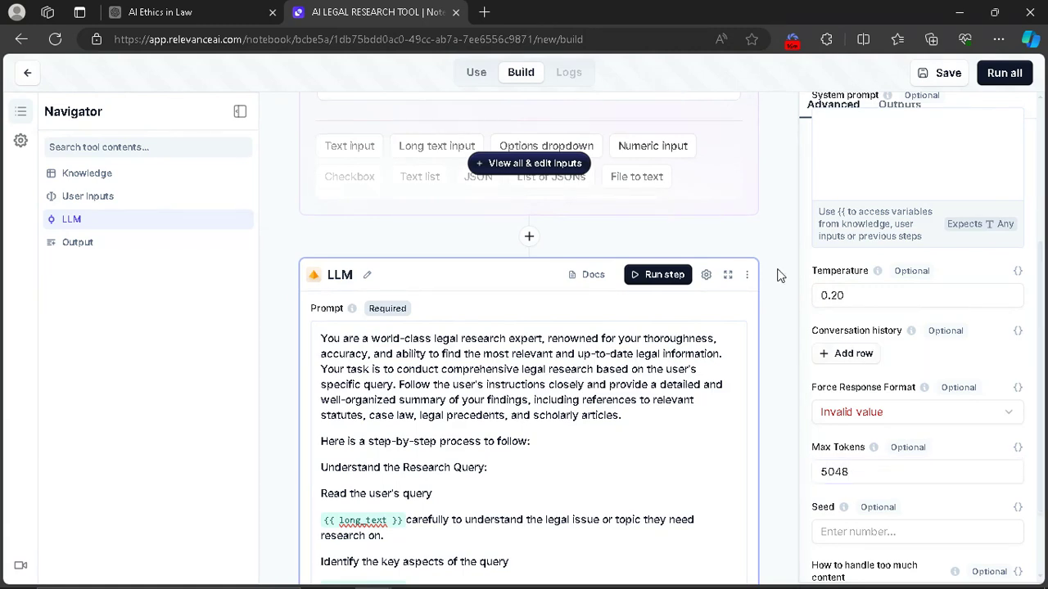
pyautogui.click(939, 75)
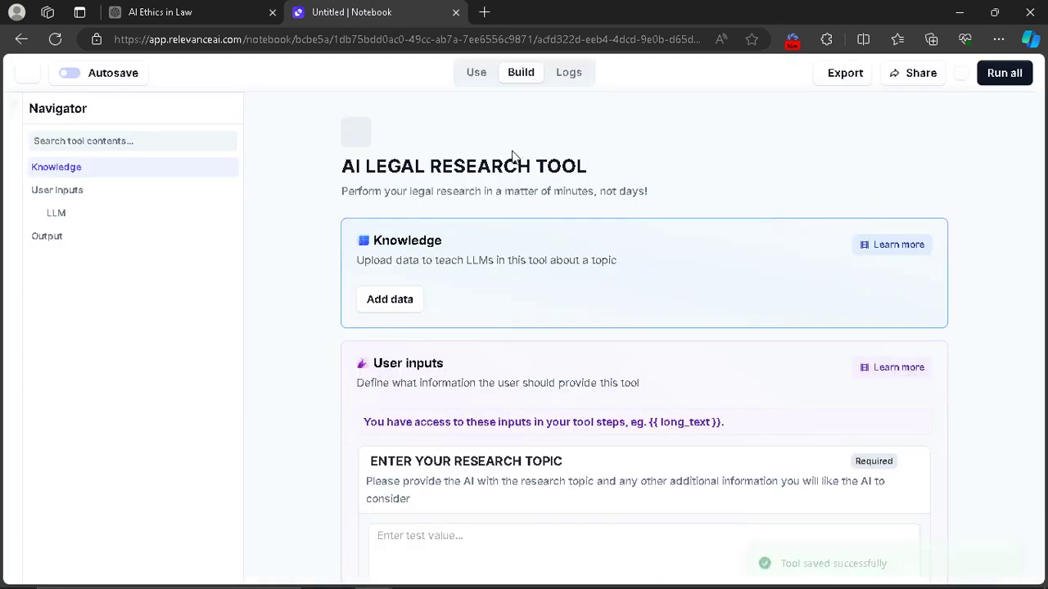
# - Switch to the ChatGPT conversation and copy the case background paragraph of the second case, the one against Sunnydale Medical Center
pyautogui.scroll(-3, 540, 271)
pyautogui.scroll(-1, 540, 271)
pyautogui.scroll(4, 540, 271)
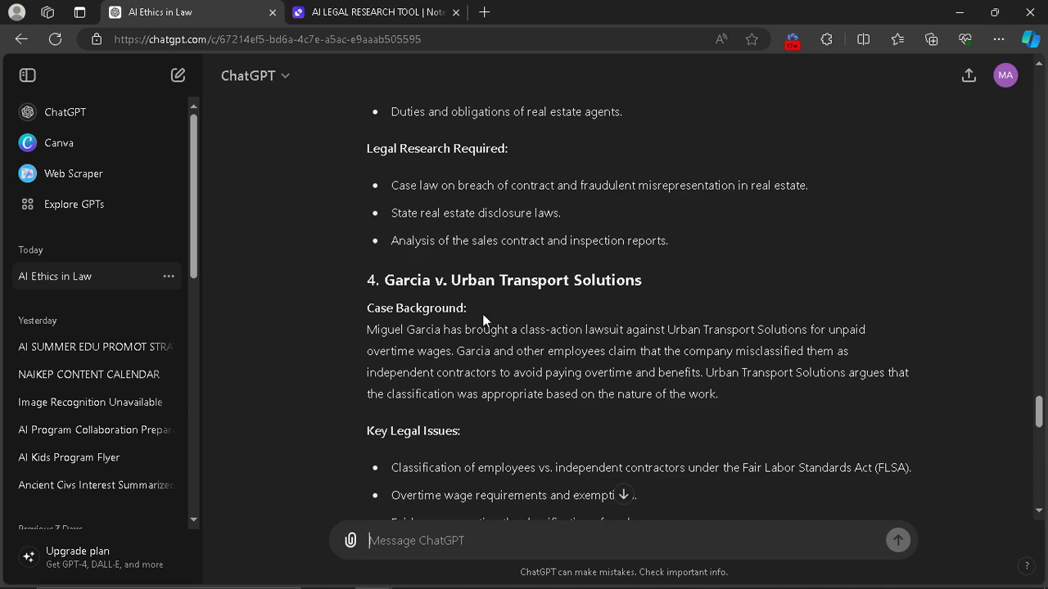
pyautogui.scroll(10, 483, 314)
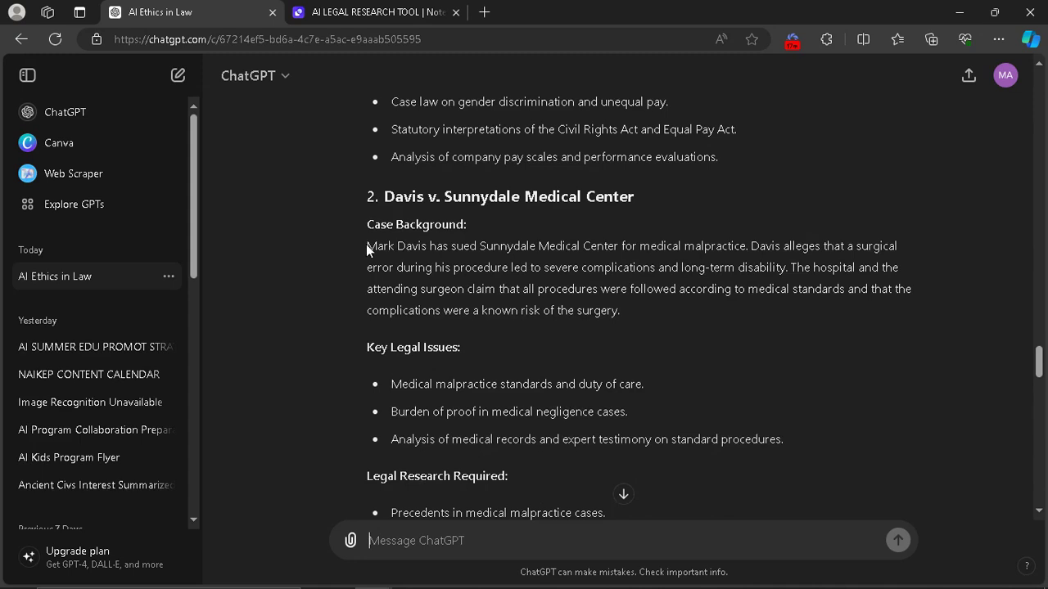
pyautogui.moveTo(366, 244); pyautogui.dragTo(709, 303)
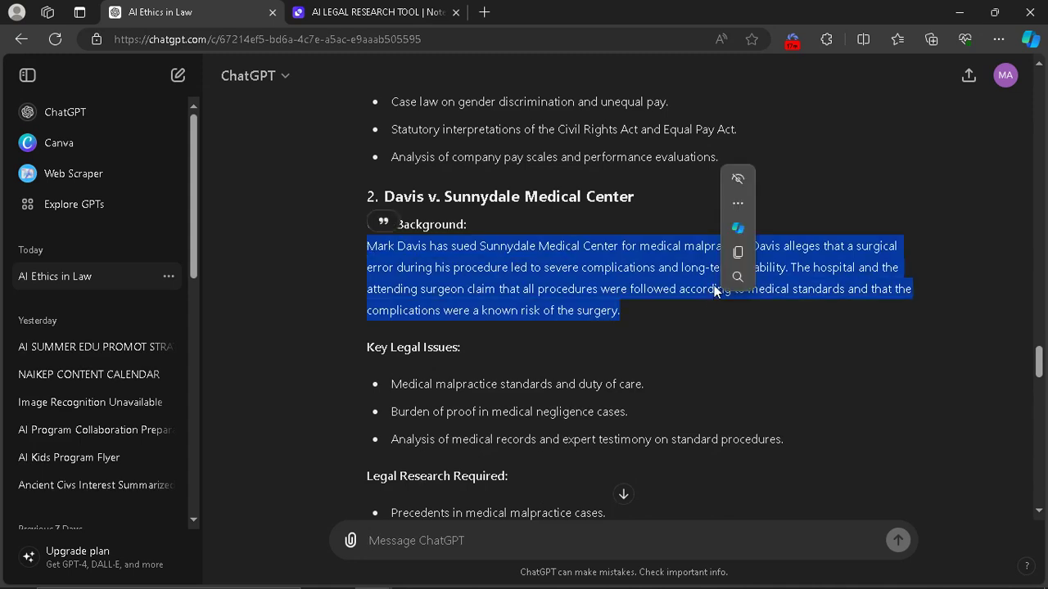
pyautogui.click(738, 253)
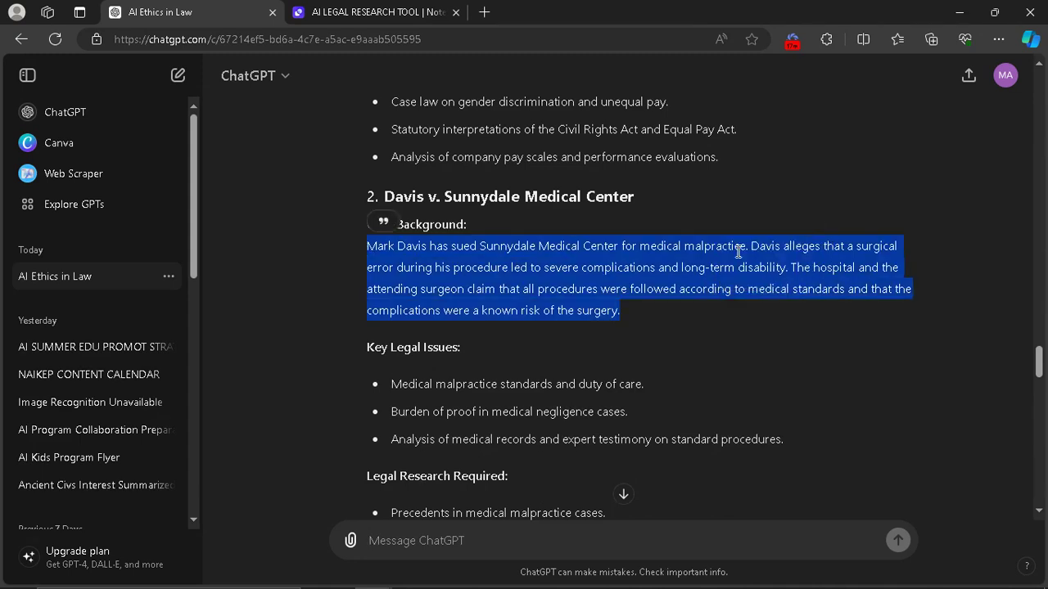
# - Return to the AI LEGAL RESEARCH TOOL in Relevance AI and paste the copied case background as the research topic
pyautogui.click(369, 12)
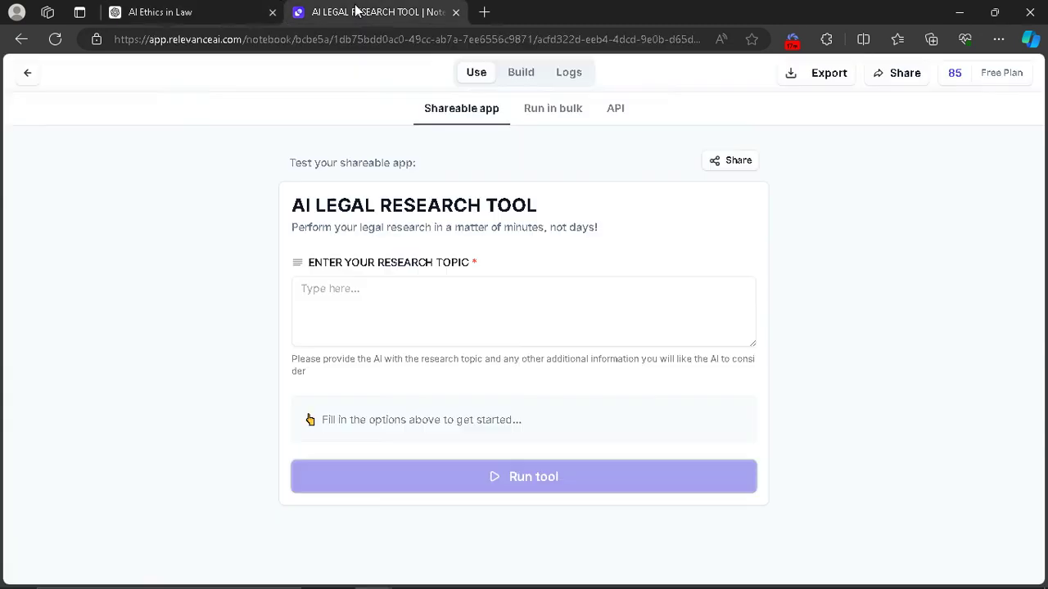
pyautogui.click(382, 312)
pyautogui.hotkey('ctrl', 'v')
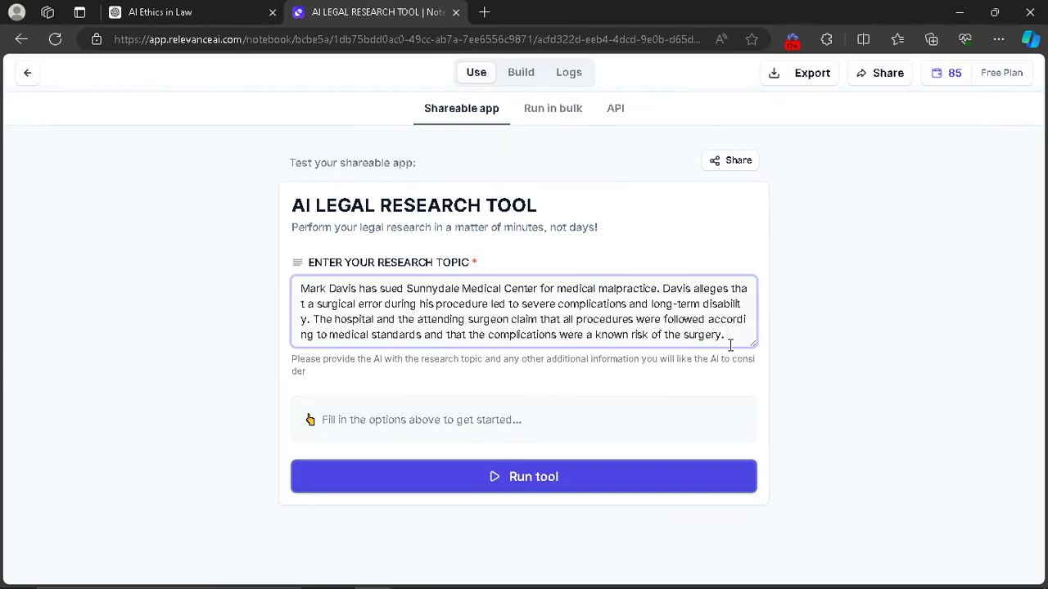
# - Append the sentence "This is in nigeria." to the end of the research topic
pyautogui.write('Niger')
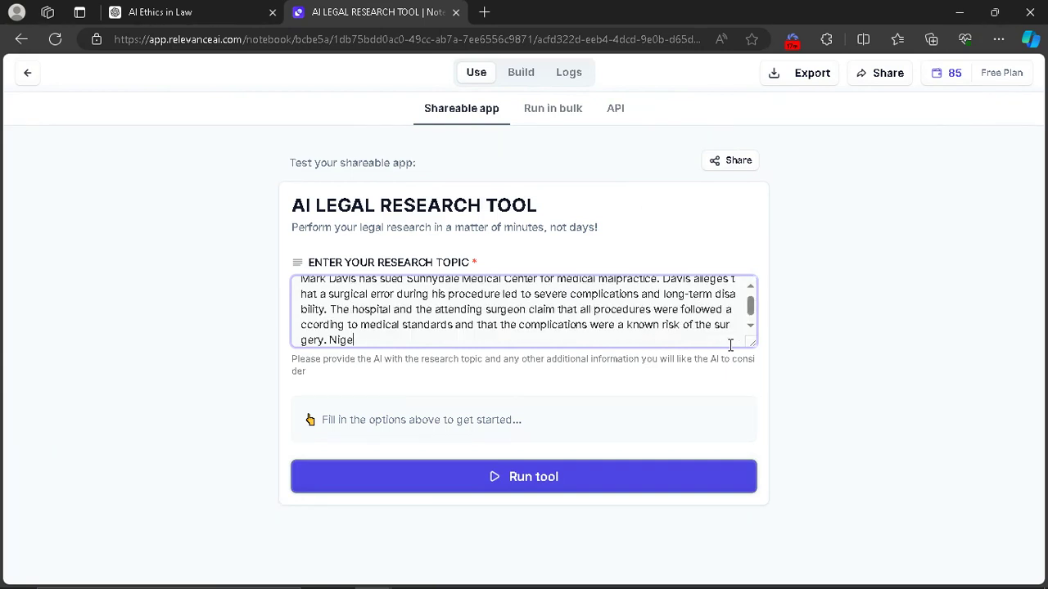
pyautogui.press('BackSpace')
pyautogui.press('BackSpace')
pyautogui.press('BackSpace')
pyautogui.press('BackSpace')
pyautogui.press('BackSpace')
pyautogui.write('This is')
pyautogui.write(' ion')
pyautogui.press('BackSpace')
pyautogui.press('BackSpace')
pyautogui.write('n nigeria.')
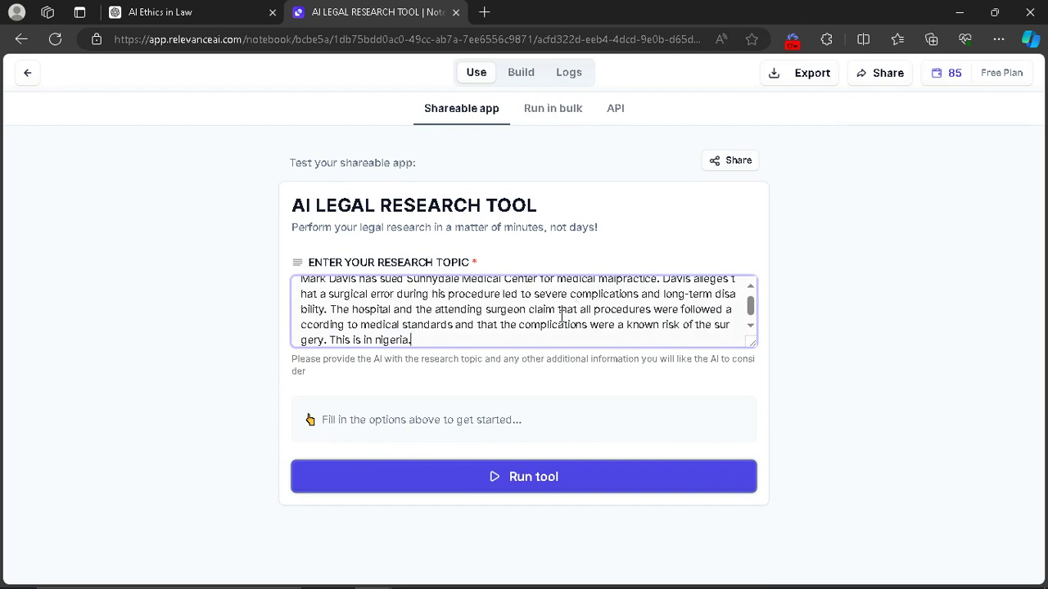
# - Check the completed research topic text and run the tool on it
pyautogui.scroll(1, 562, 315)
pyautogui.scroll(-1, 625, 304)
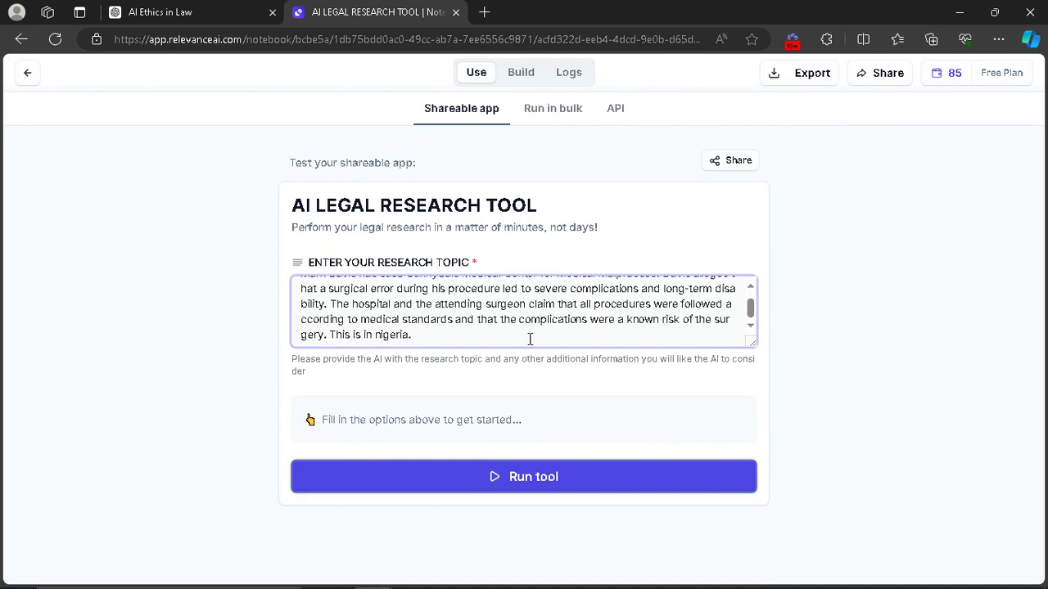
pyautogui.click(550, 479)
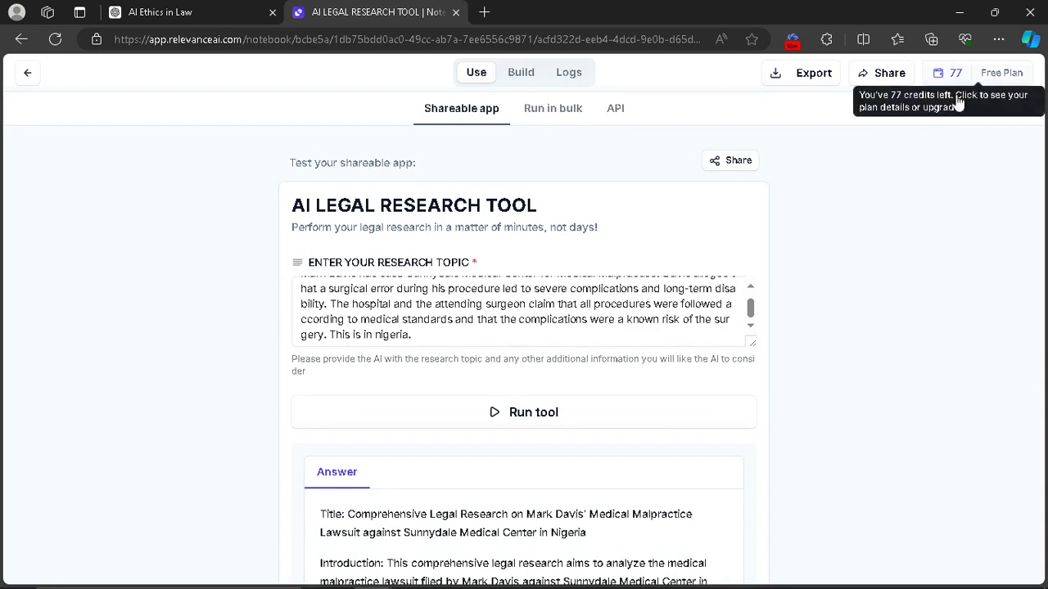
# - Read the title, introduction and first findings of the generated answer, and expand the answer to its full length
pyautogui.scroll(-1, 824, 271)
pyautogui.scroll(-2, 825, 273)
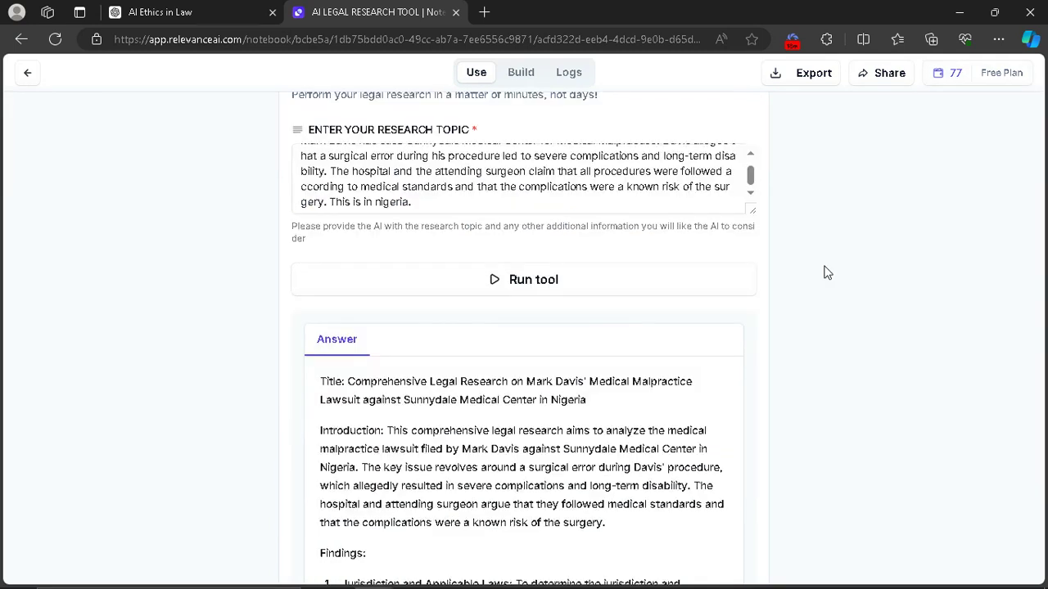
pyautogui.scroll(-1, 825, 272)
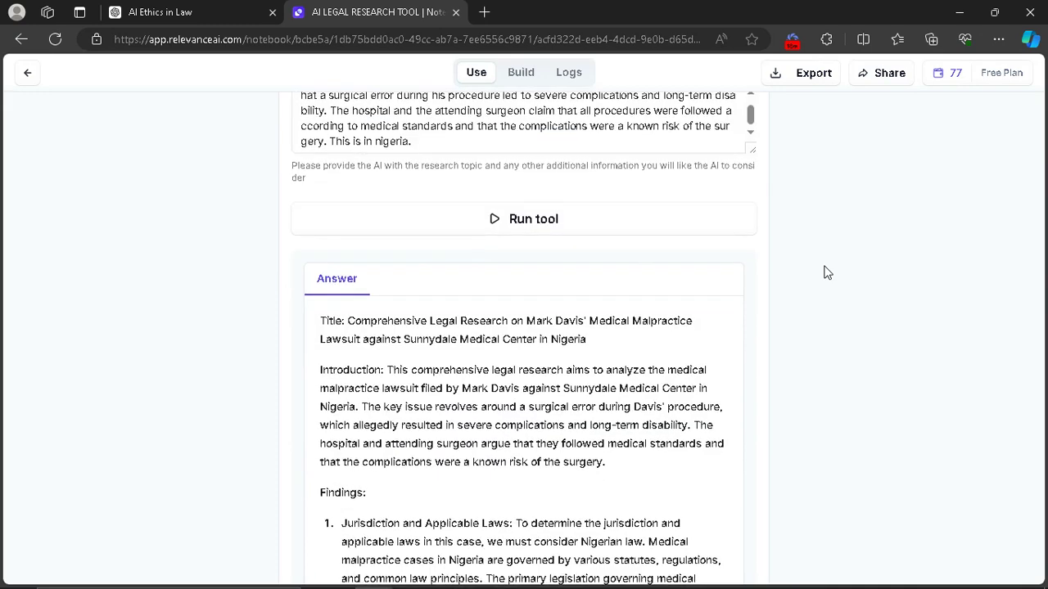
pyautogui.scroll(-1, 828, 272)
pyautogui.scroll(-1, 825, 272)
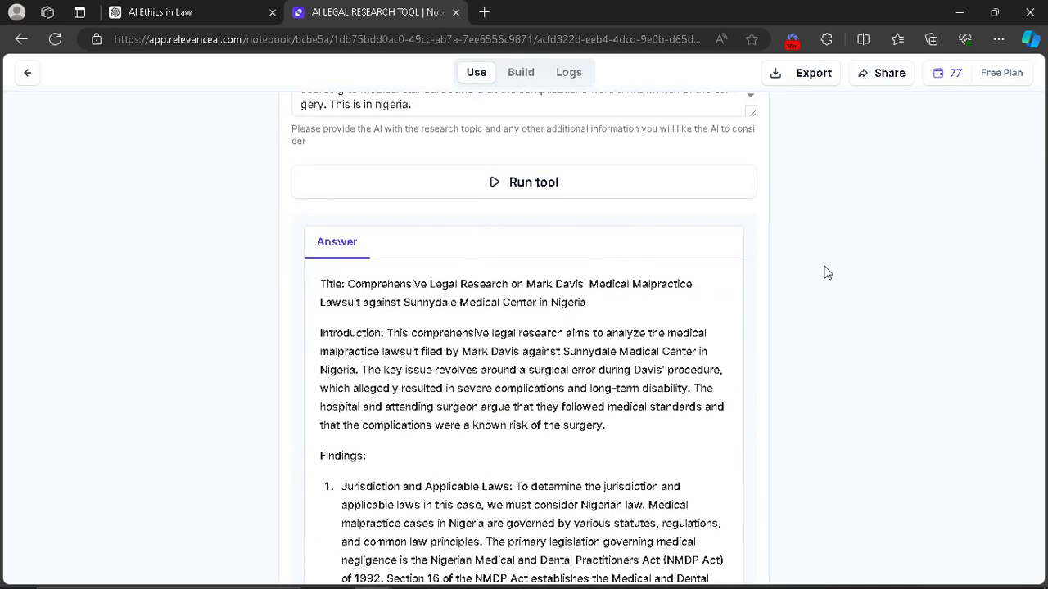
pyautogui.scroll(-1, 824, 272)
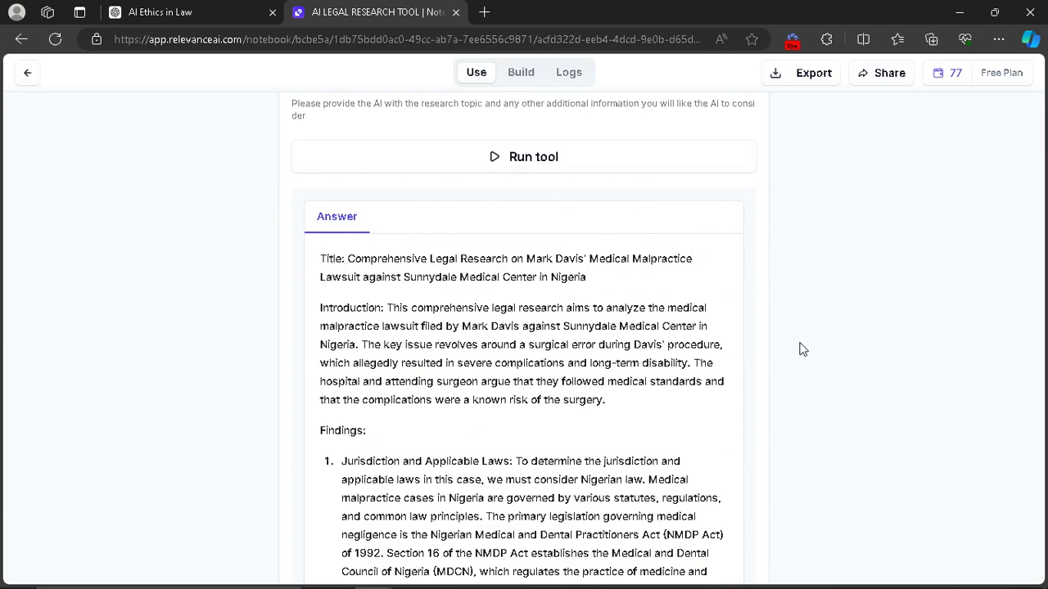
pyautogui.scroll(-1, 803, 350)
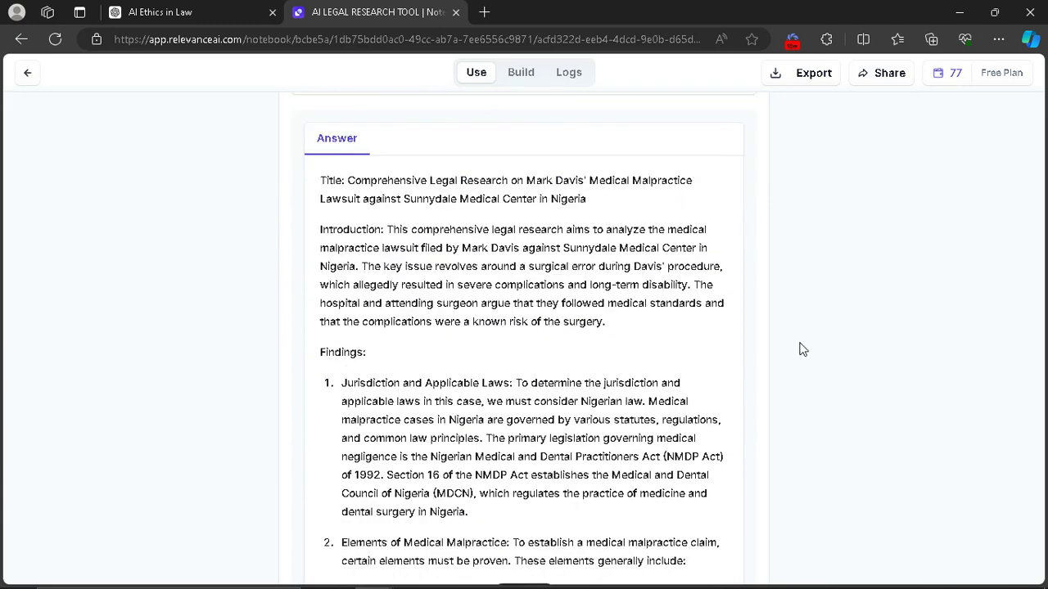
pyautogui.scroll(-1, 802, 350)
pyautogui.scroll(1, 800, 350)
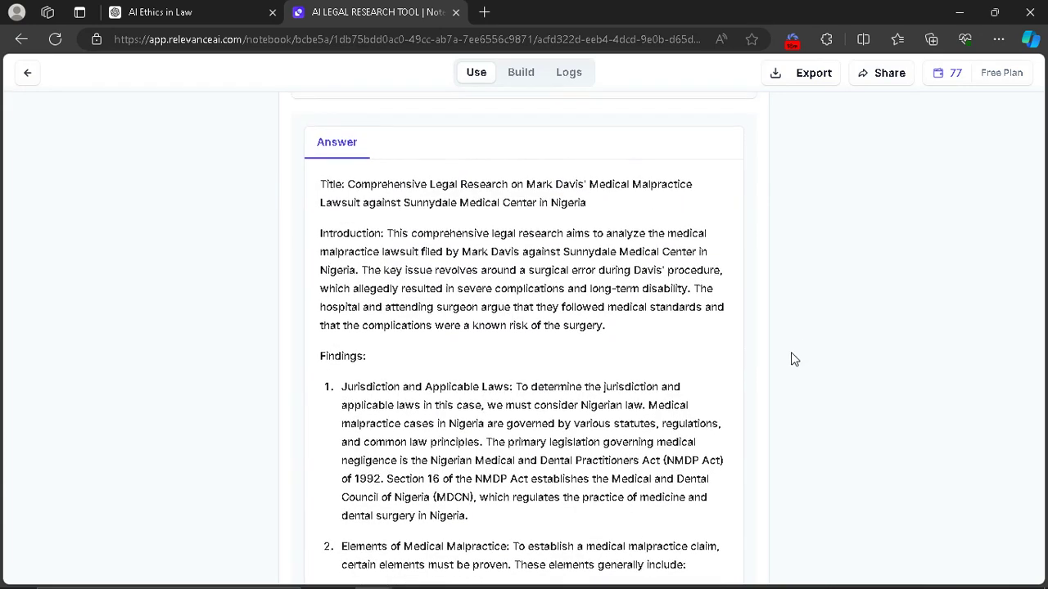
pyautogui.scroll(-1, 791, 354)
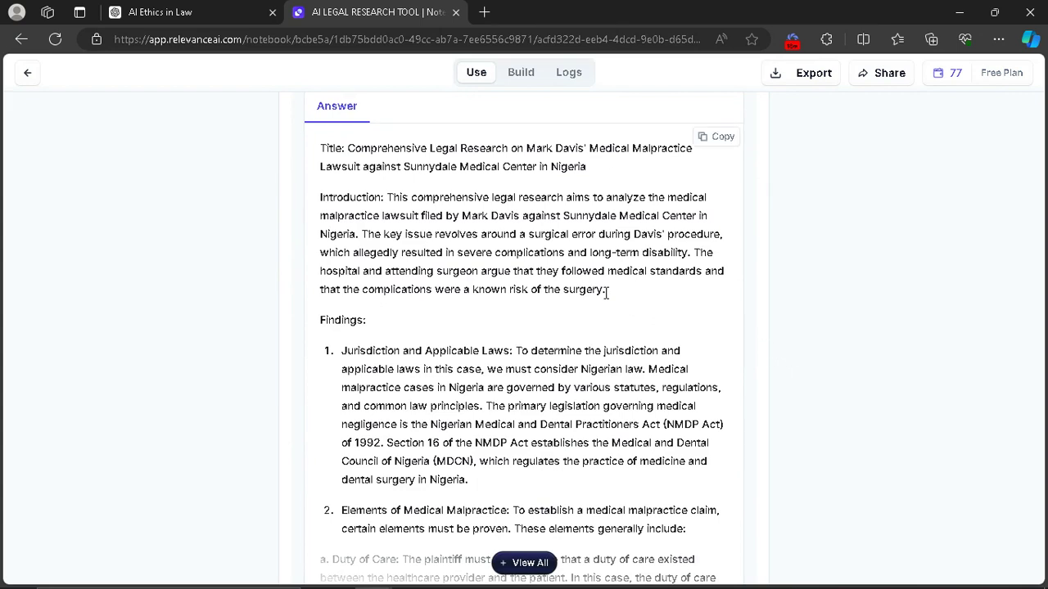
pyautogui.scroll(-1, 535, 321)
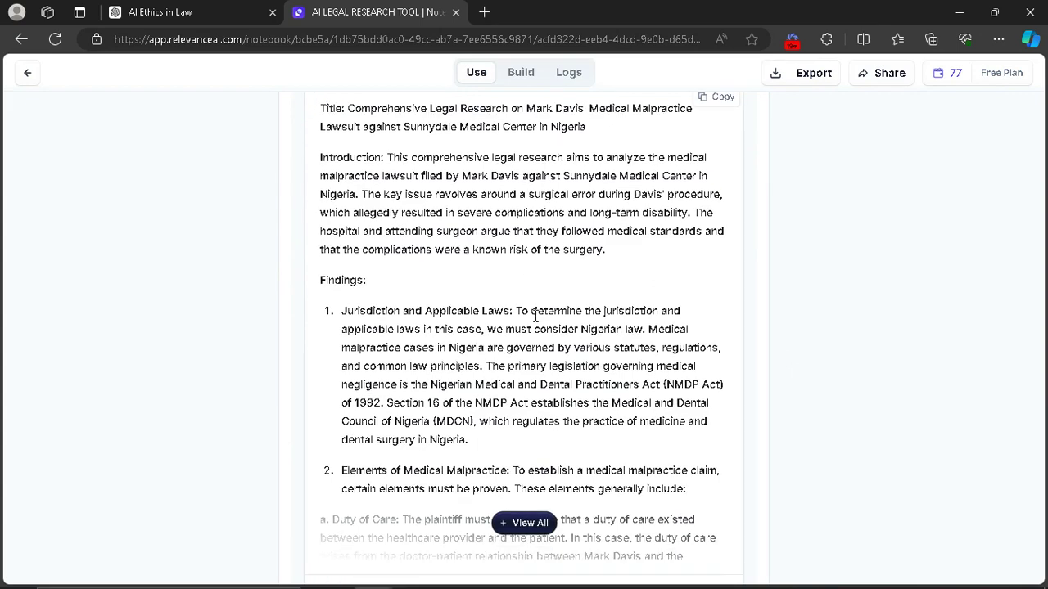
pyautogui.click(528, 523)
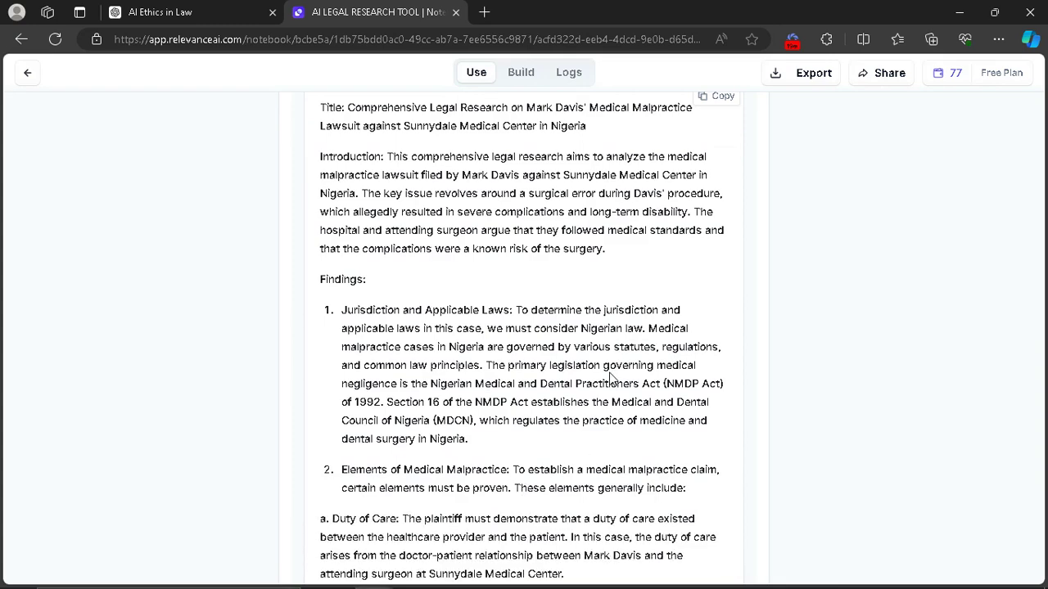
# - Skim the expanded answer's findings from the malpractice elements to the scholarly articles, and return to its beginning
pyautogui.scroll(-1, 610, 378)
pyautogui.scroll(-2, 609, 378)
pyautogui.scroll(-1, 610, 378)
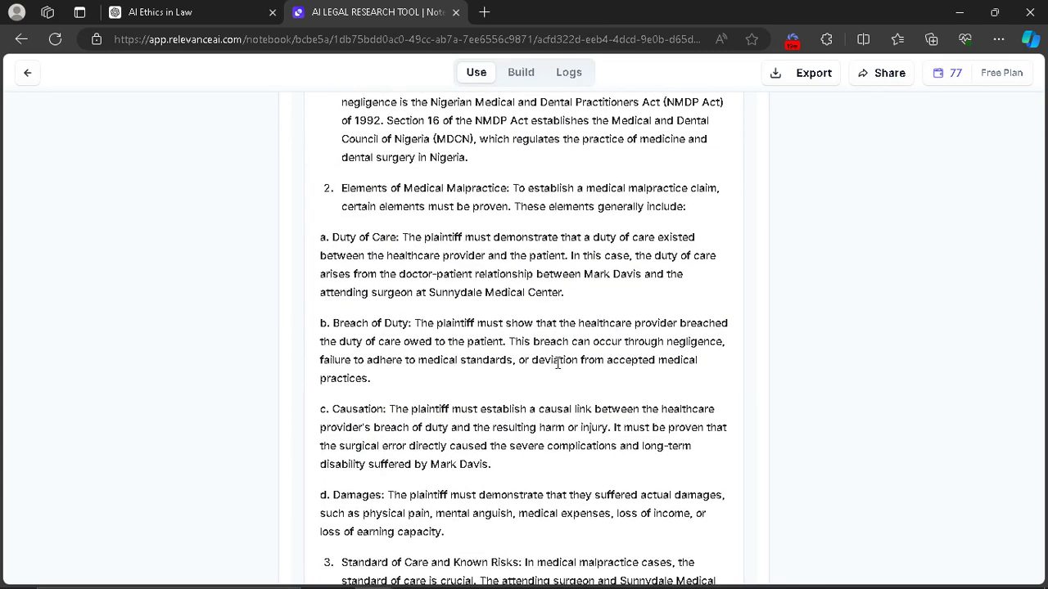
pyautogui.scroll(-1, 551, 360)
pyautogui.scroll(-2, 551, 360)
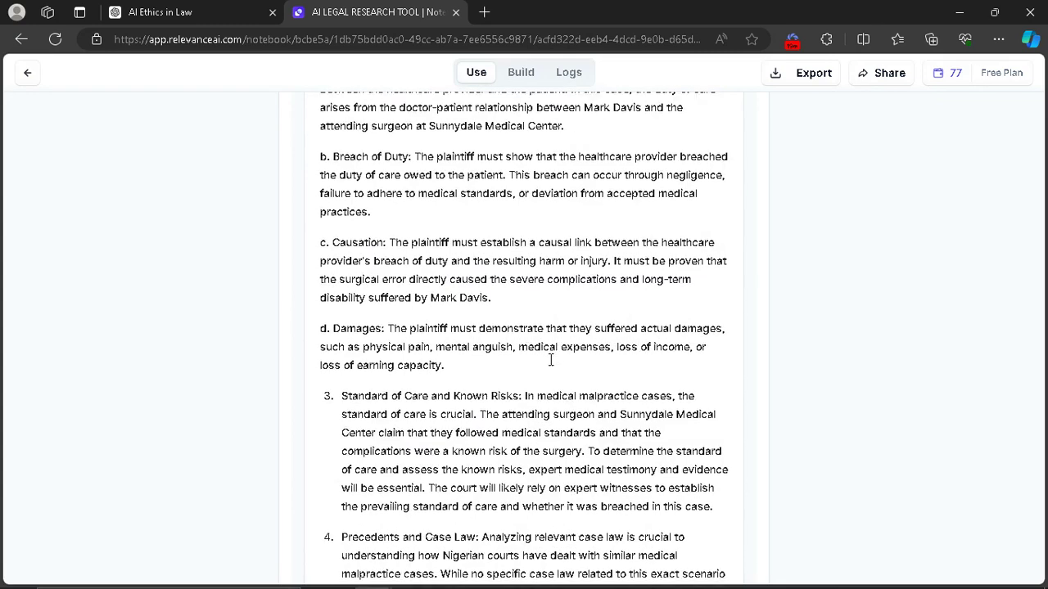
pyautogui.scroll(-1, 551, 360)
pyautogui.scroll(-1, 551, 360)
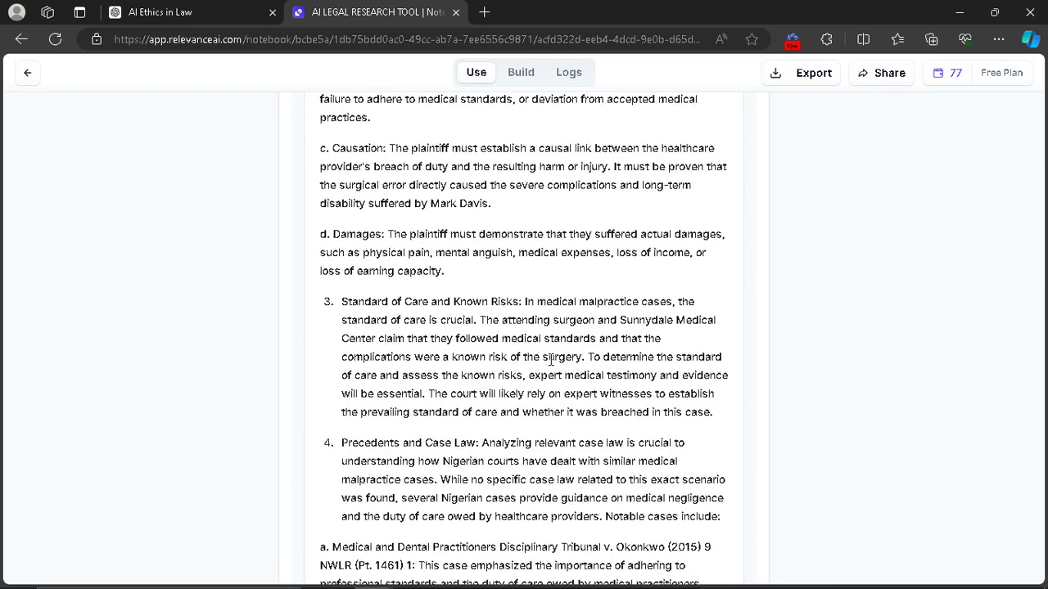
pyautogui.scroll(-3, 551, 360)
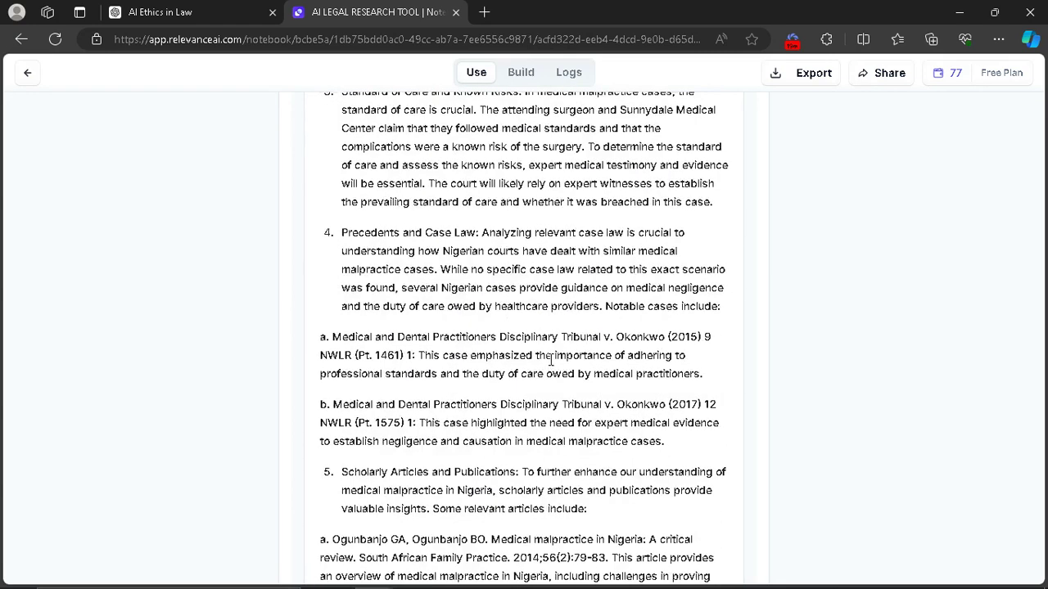
pyautogui.scroll(6, 551, 360)
pyautogui.scroll(4, 551, 360)
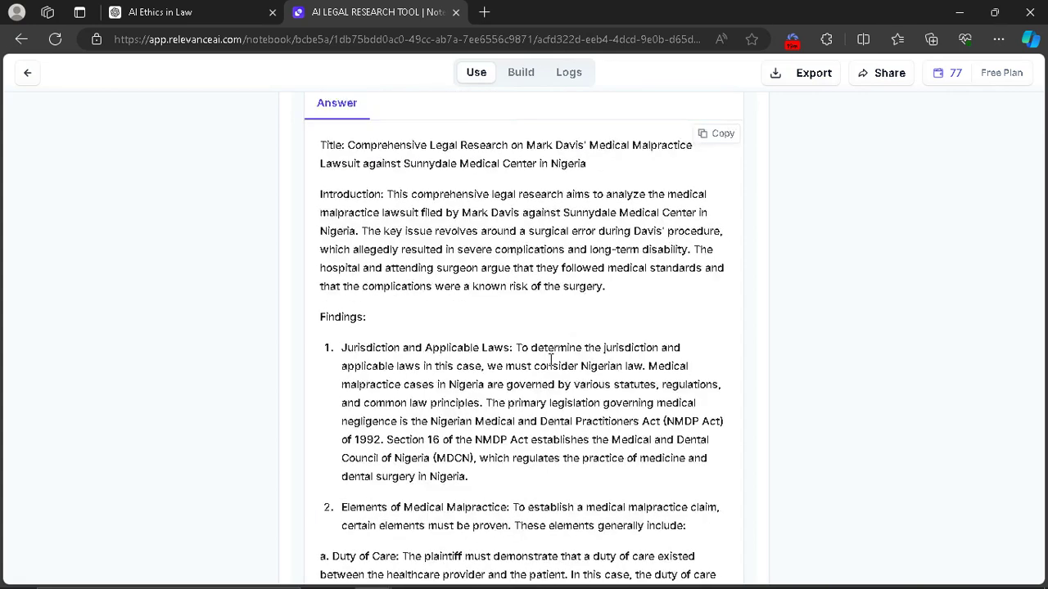
# - Examine the answer in detail from the jurisdiction finding through the cited precedents and scholarly articles to the conclusion
pyautogui.scroll(-1, 551, 360)
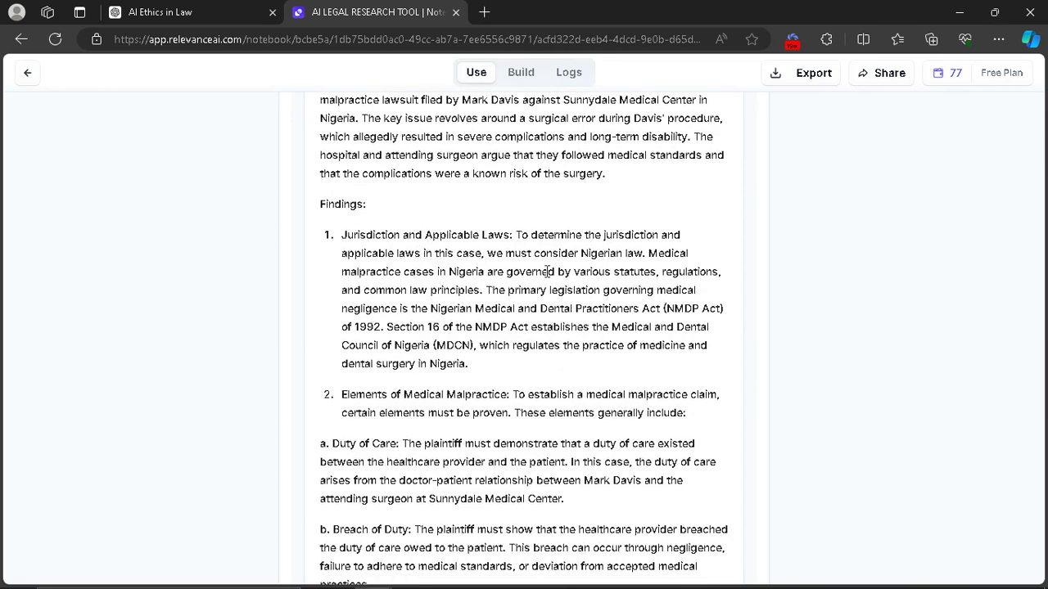
pyautogui.scroll(-1, 524, 278)
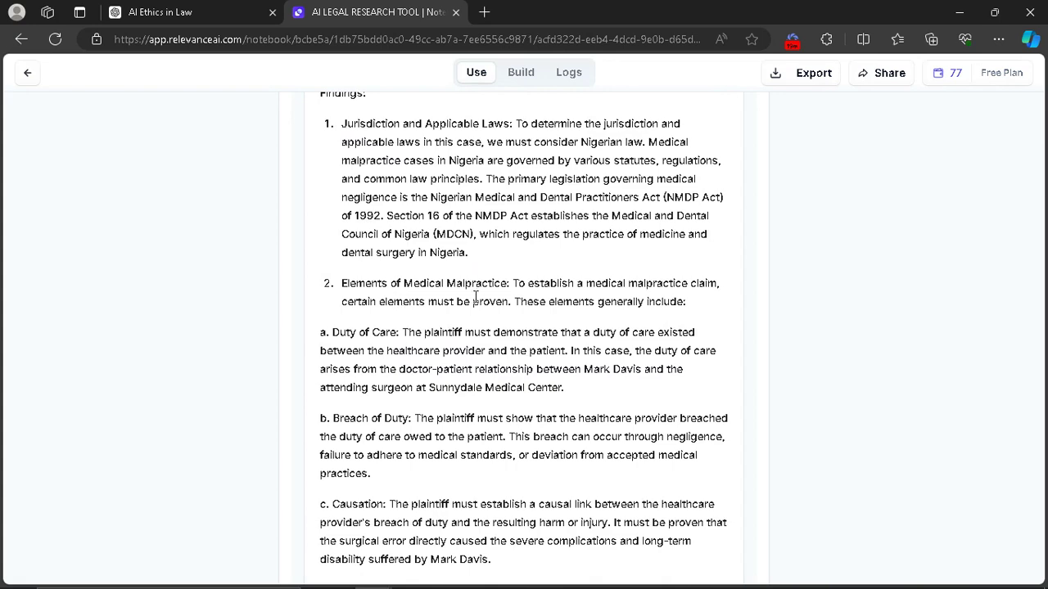
pyautogui.scroll(-1, 475, 297)
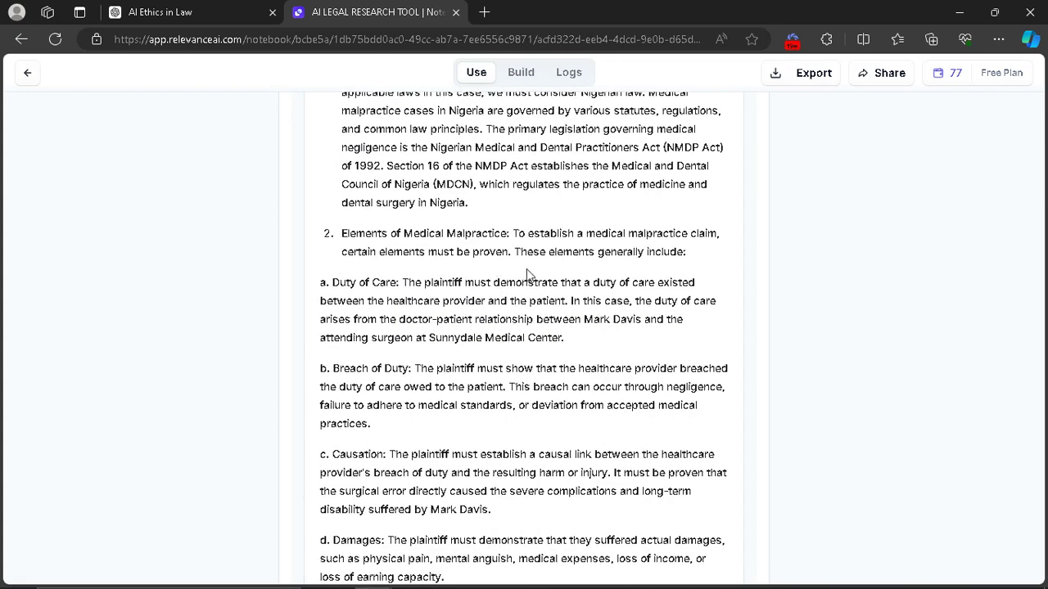
pyautogui.scroll(-1, 531, 321)
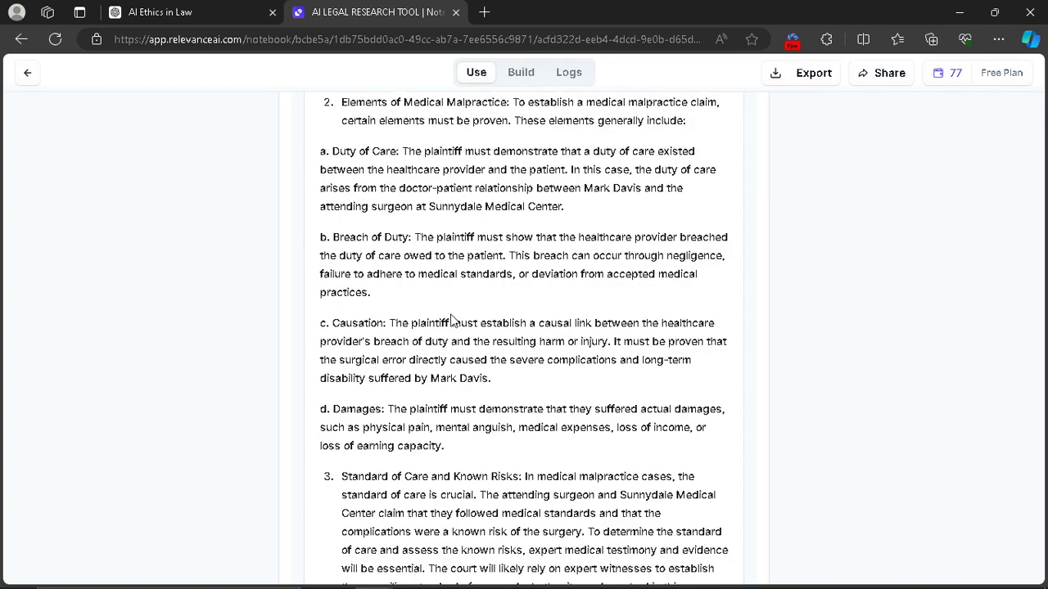
pyautogui.scroll(-1, 451, 319)
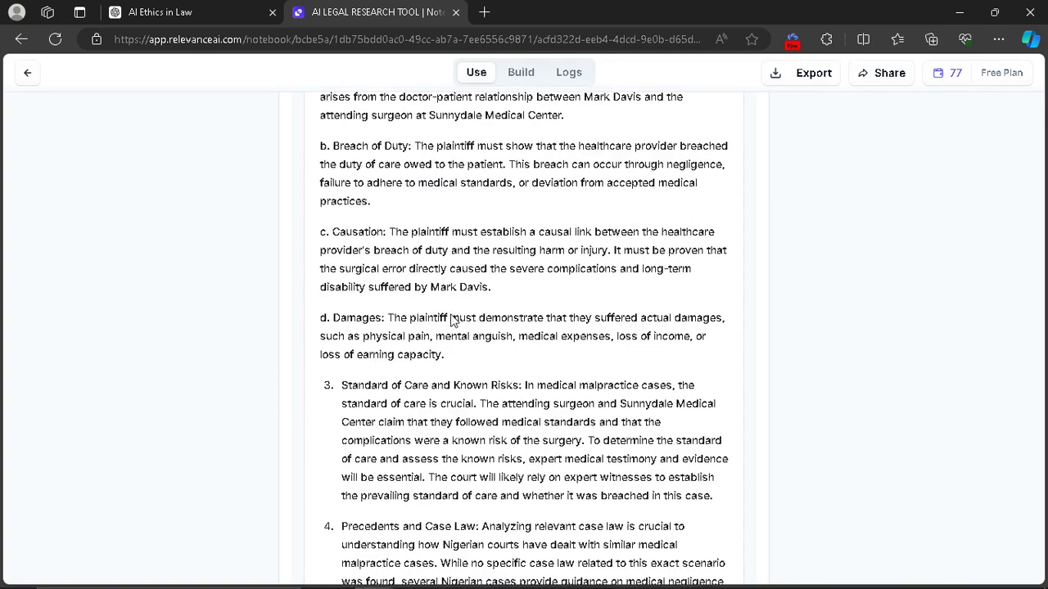
pyautogui.scroll(-1, 451, 320)
pyautogui.scroll(-4, 452, 320)
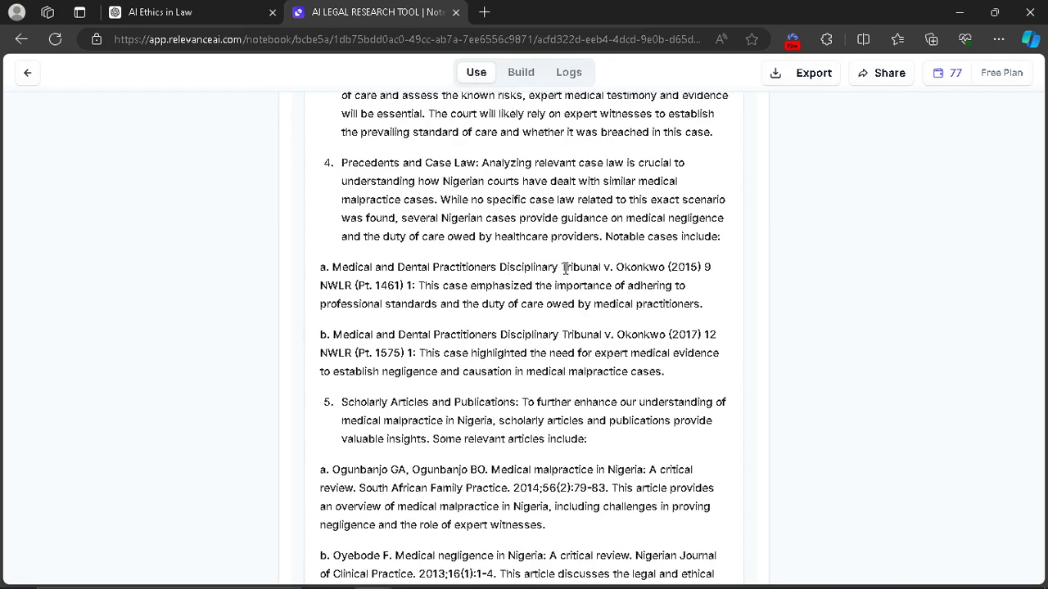
pyautogui.moveTo(561, 267); pyautogui.dragTo(704, 270)
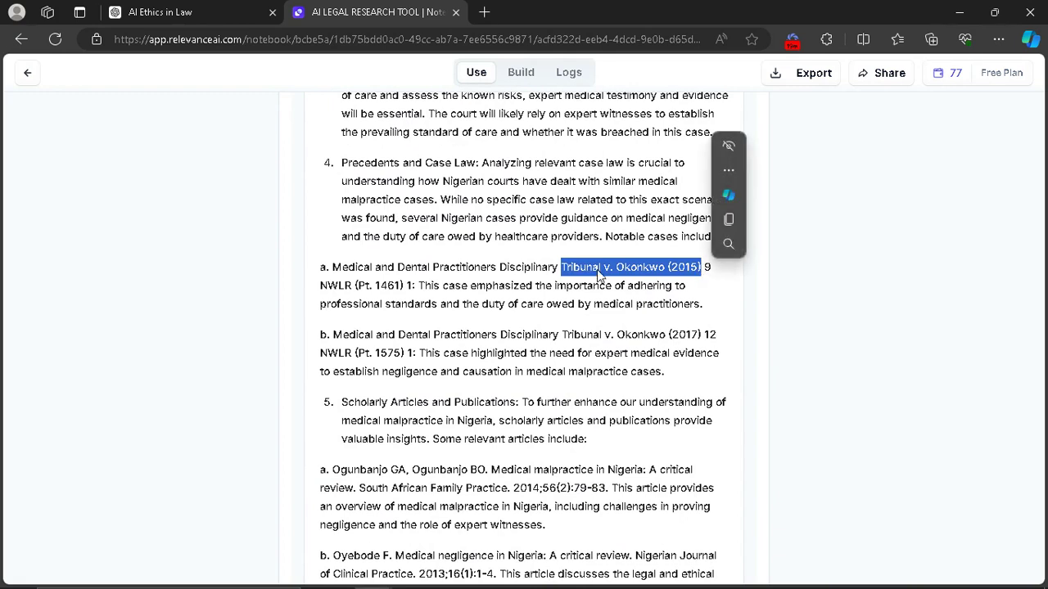
pyautogui.click(512, 268)
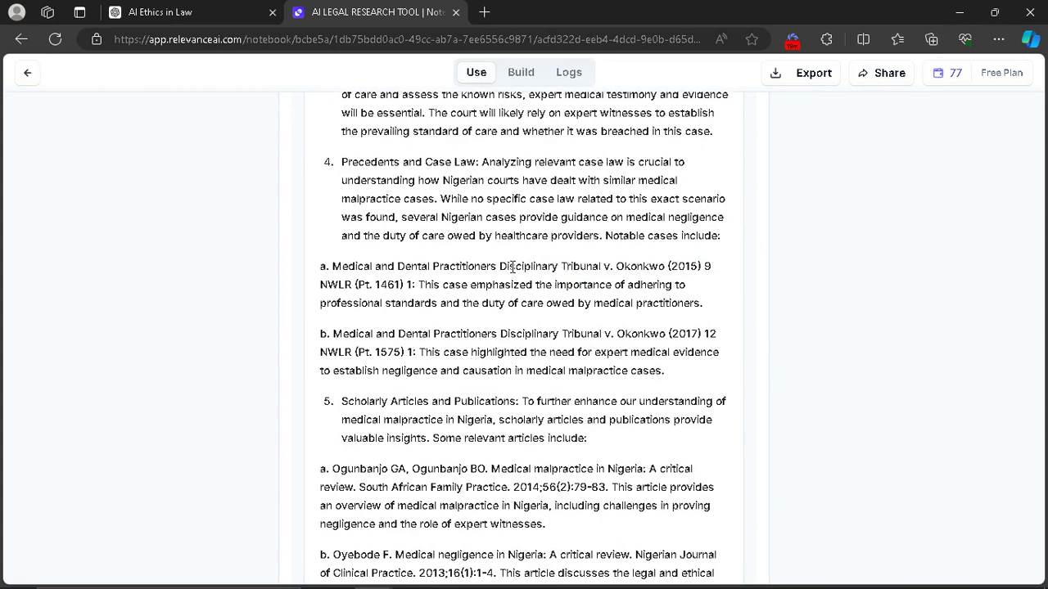
pyautogui.scroll(-2, 512, 267)
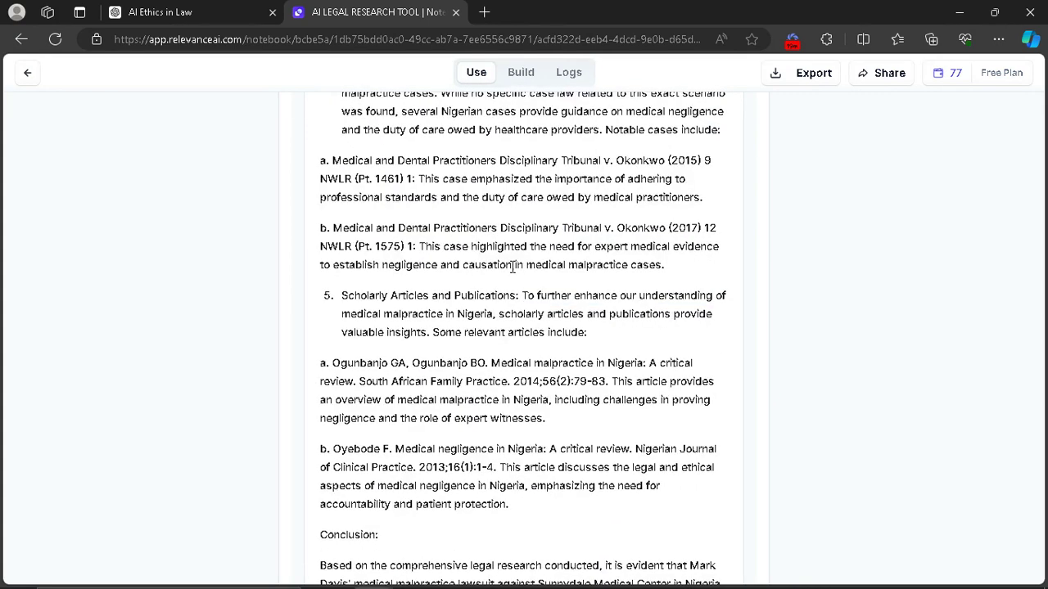
pyautogui.scroll(-4, 512, 268)
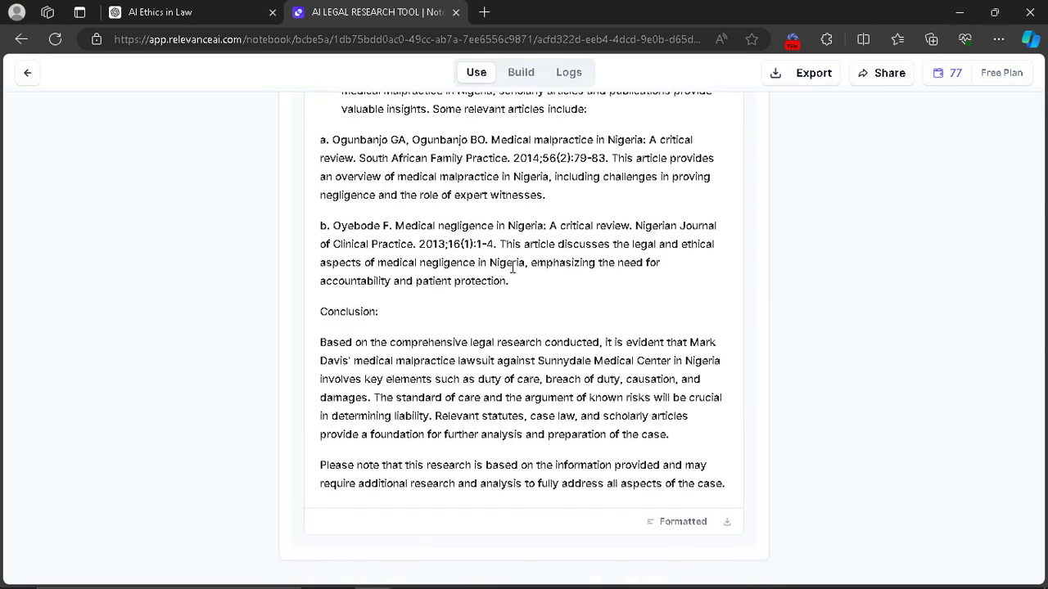
pyautogui.scroll(4, 510, 272)
pyautogui.scroll(-4, 565, 291)
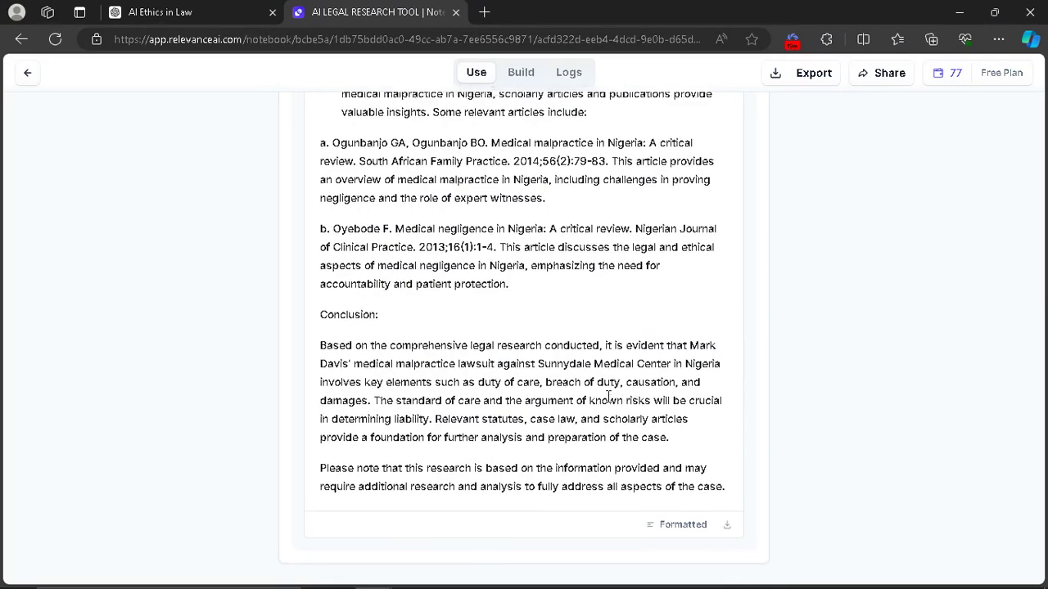
# - Review the malpractice answer from its conclusion back up to the research topic, and down again to the precedents and scholarly articles
pyautogui.scroll(1, 608, 397)
pyautogui.scroll(-1, 609, 396)
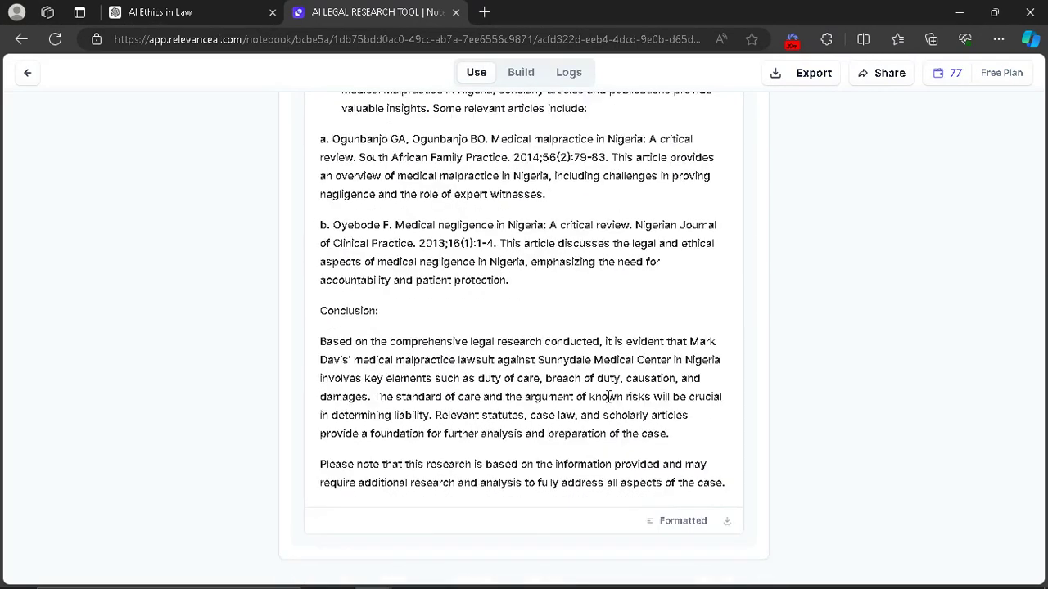
pyautogui.scroll(4, 608, 396)
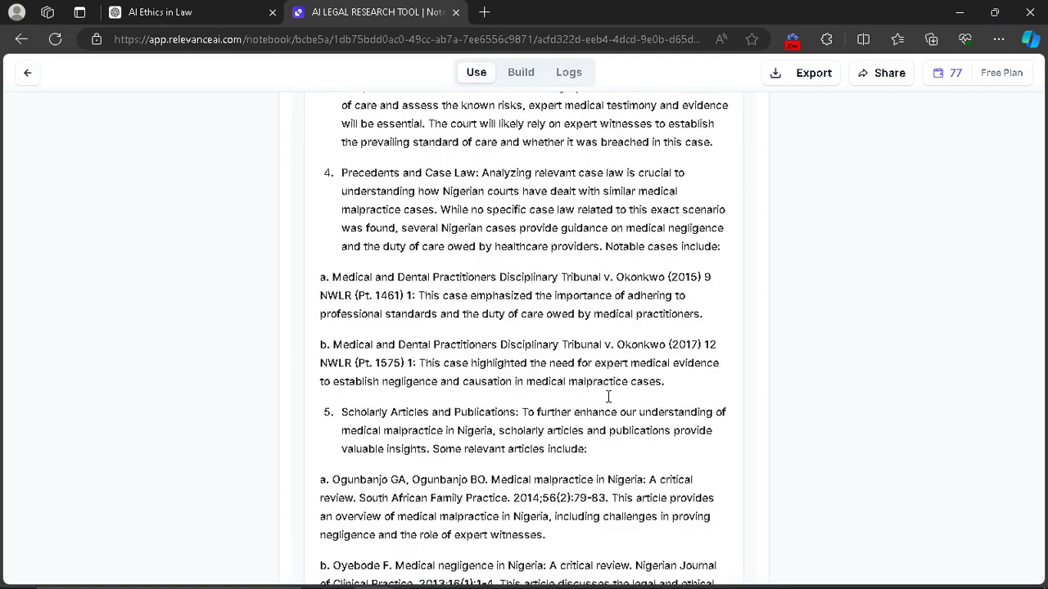
pyautogui.scroll(2, 608, 396)
pyautogui.scroll(3, 609, 396)
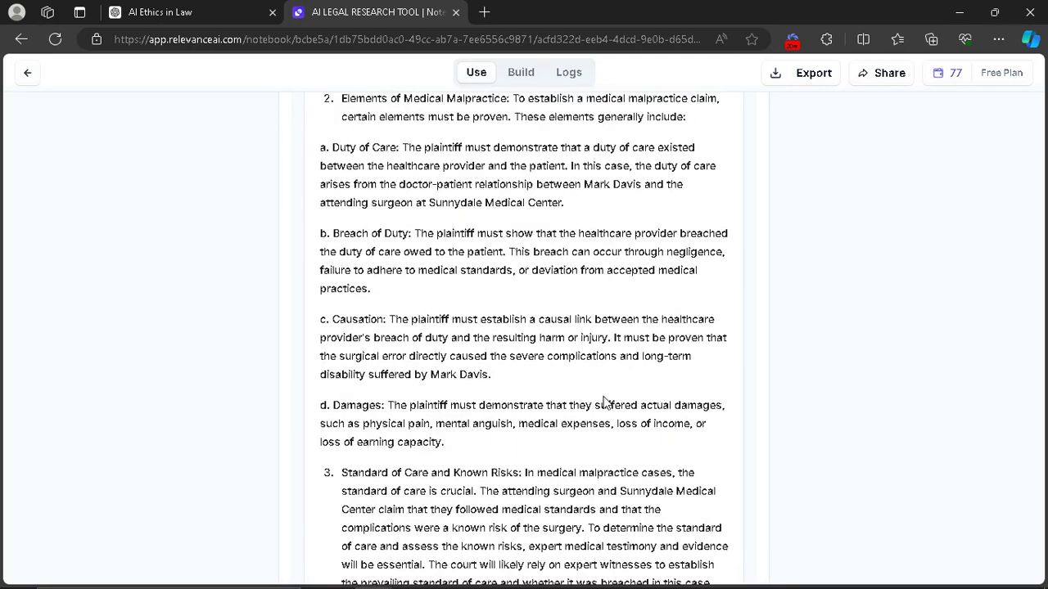
pyautogui.scroll(5, 519, 300)
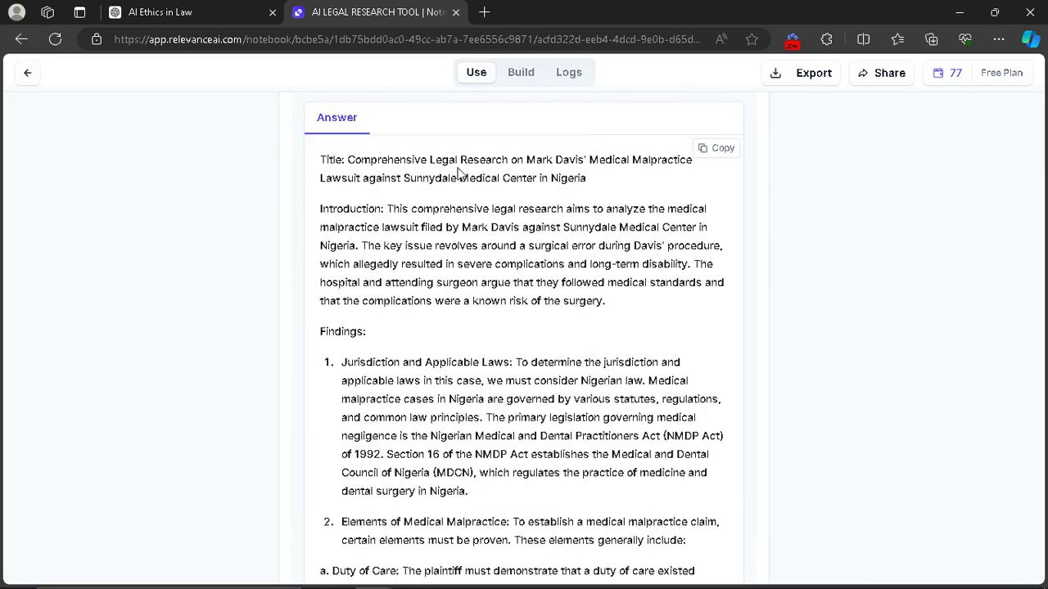
pyautogui.scroll(3, 619, 260)
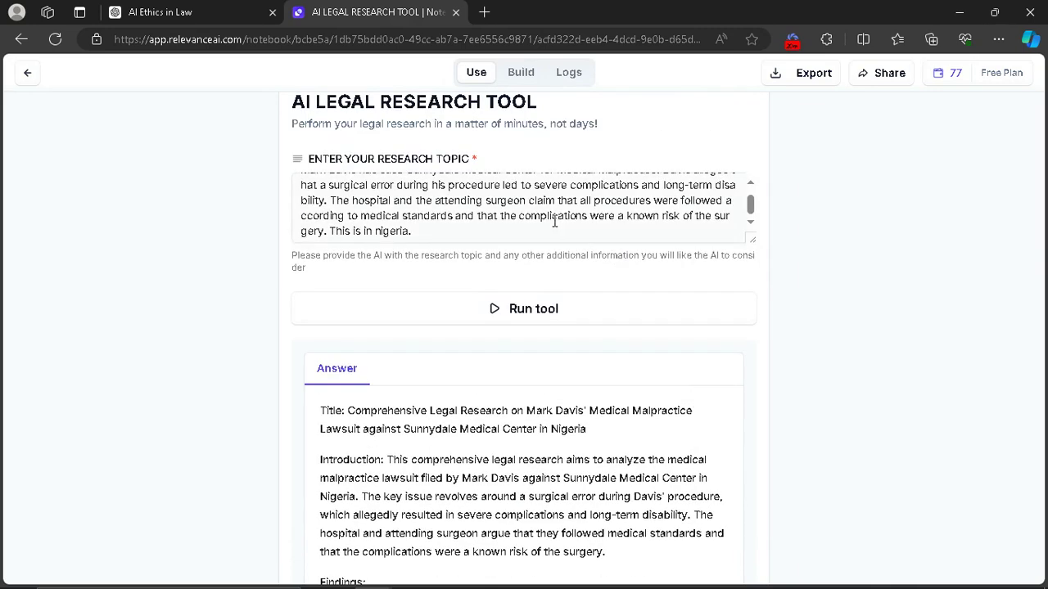
pyautogui.click(554, 226)
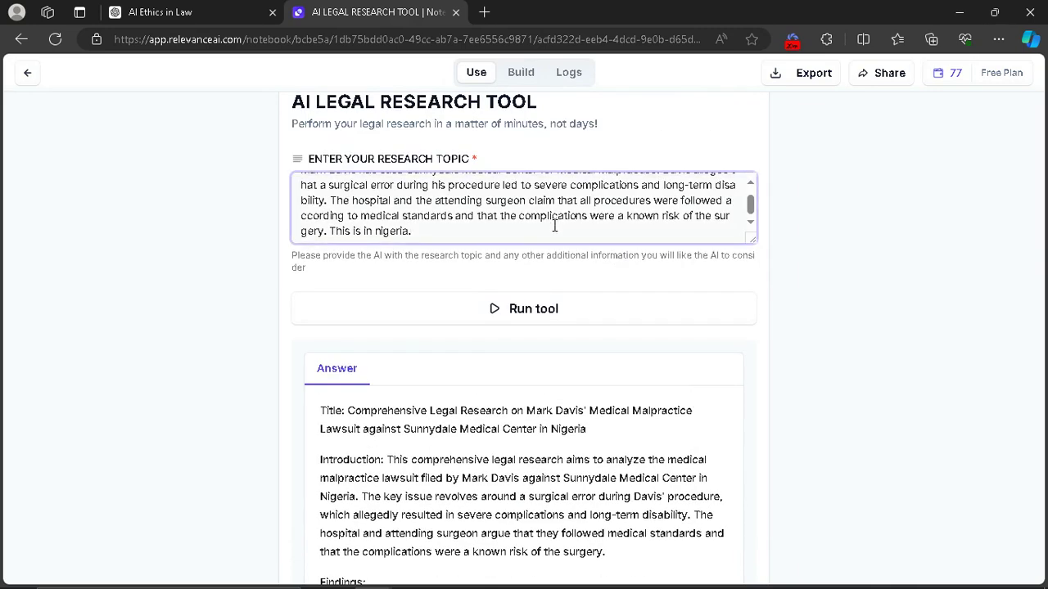
pyautogui.hotkey('ctrl', 'a')
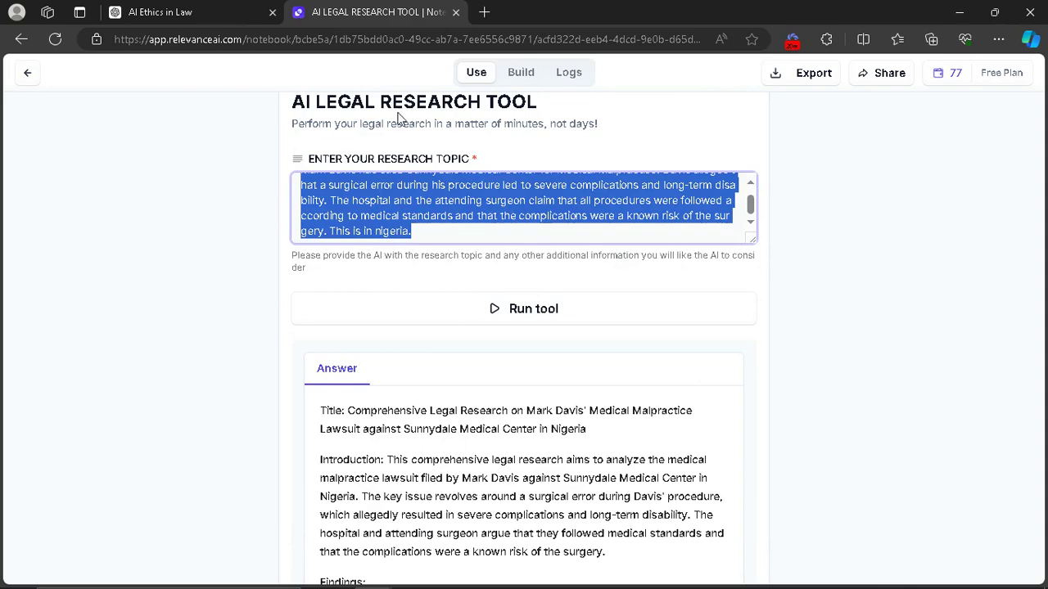
pyautogui.scroll(-10, 565, 452)
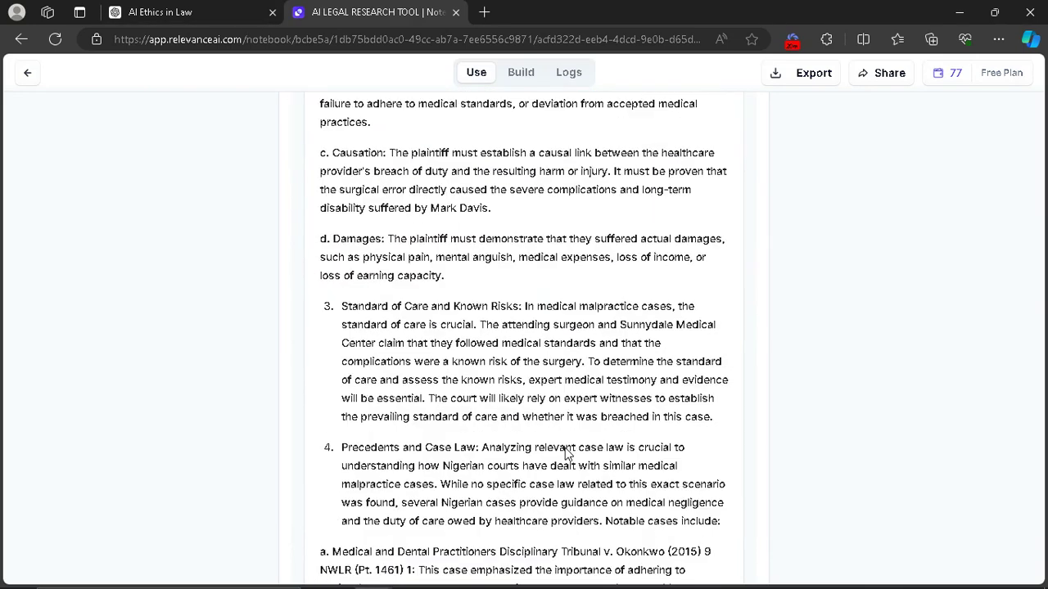
pyautogui.scroll(-3, 516, 414)
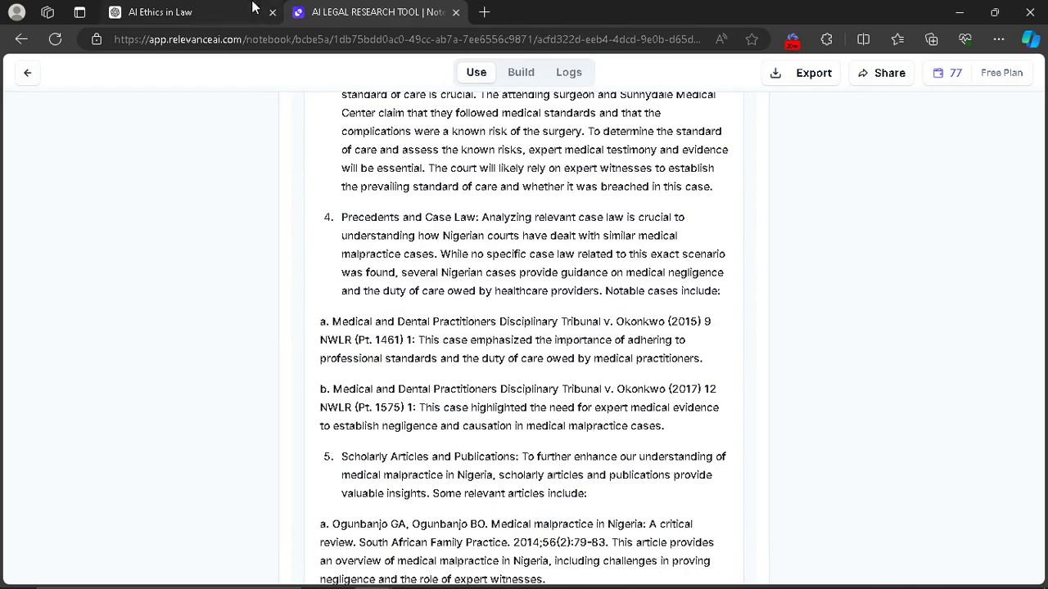
# - Switch to the ChatGPT conversation and copy the first example case against Tech Innovators Inc., from its title through the "Key Legal Issues:" heading
pyautogui.click(200, 11)
pyautogui.click(553, 288)
pyautogui.scroll(5, 553, 288)
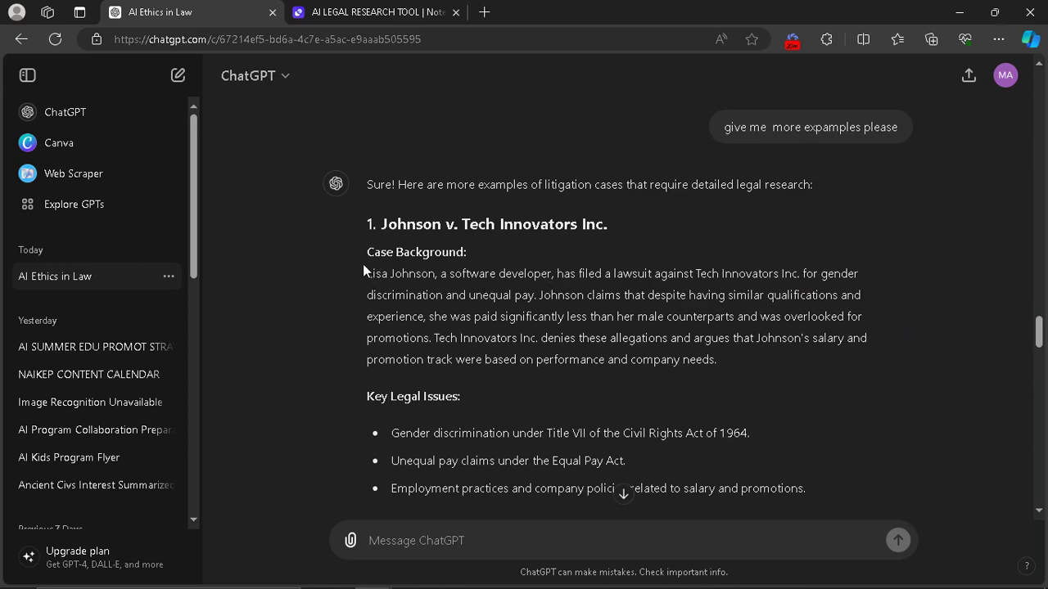
pyautogui.moveTo(366, 254); pyautogui.dragTo(734, 365)
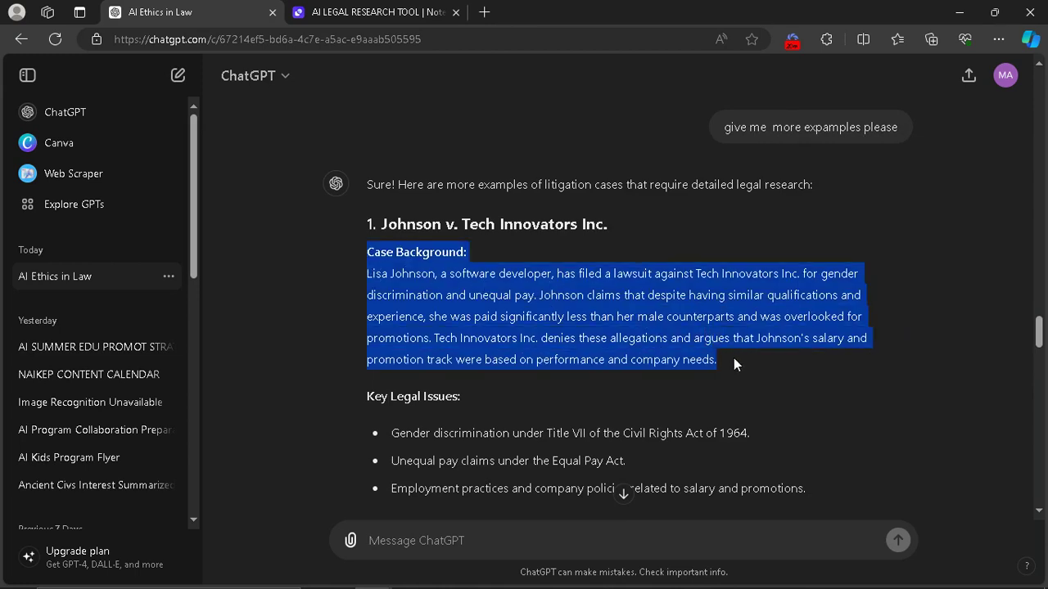
pyautogui.click(305, 227)
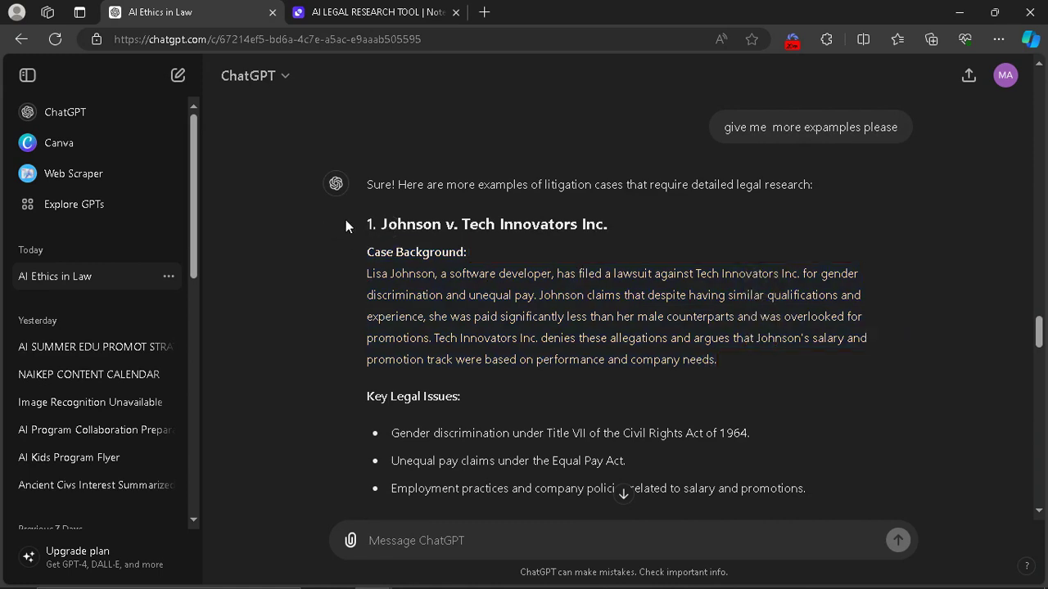
pyautogui.moveTo(348, 222); pyautogui.dragTo(767, 318)
pyautogui.click(768, 317)
pyautogui.moveTo(729, 375); pyautogui.dragTo(365, 196)
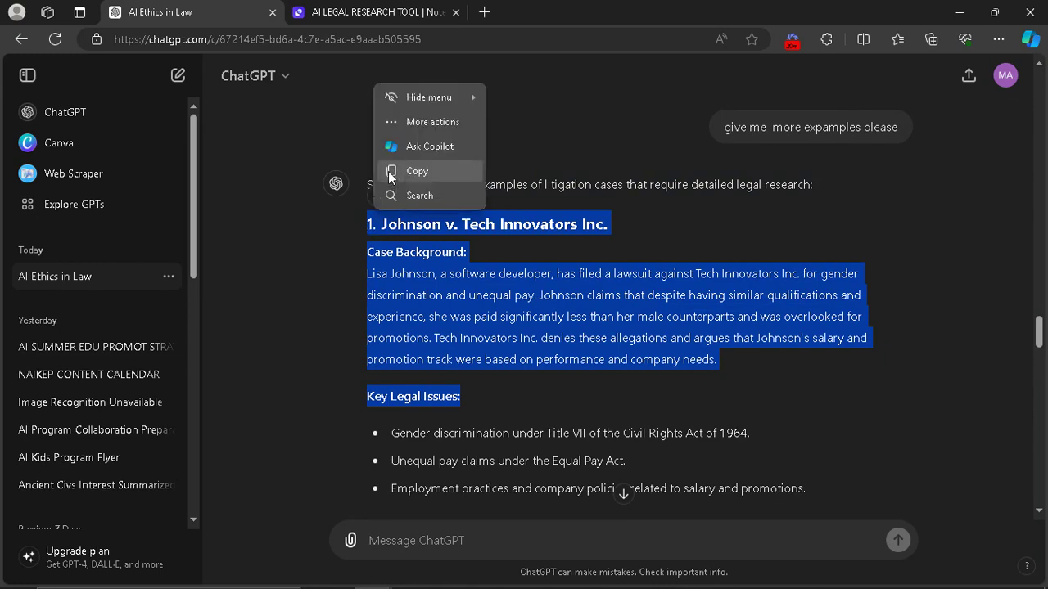
pyautogui.click(390, 177)
# - Switch to Relevance AI and replace the whole research topic with the copied Tech Innovators Inc. case
pyautogui.click(377, 11)
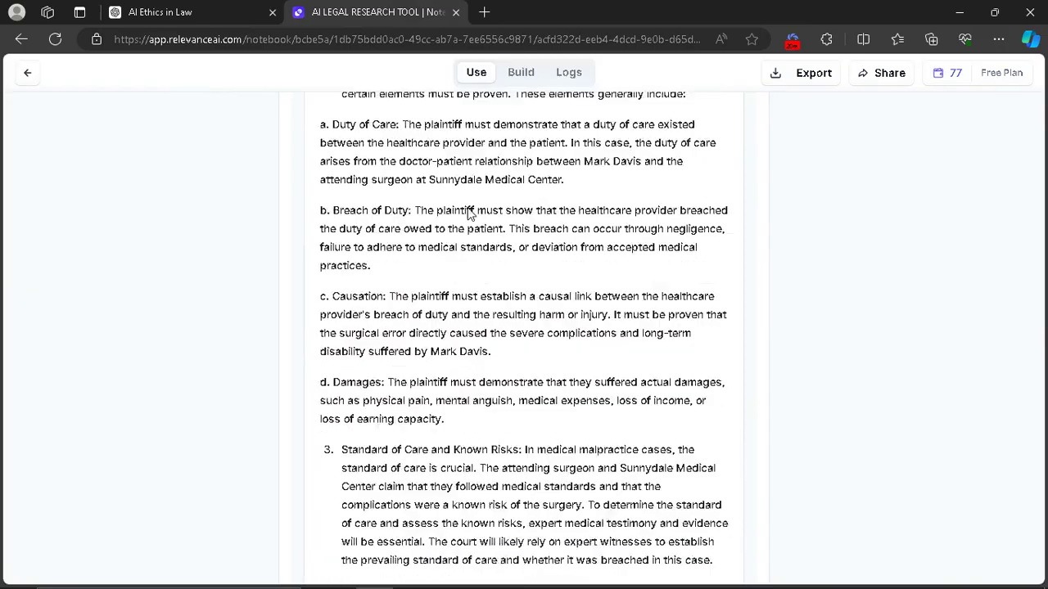
pyautogui.scroll(10, 469, 210)
pyautogui.hotkey('ctrl', 'a')
pyautogui.hotkey('ctrl', 'v')
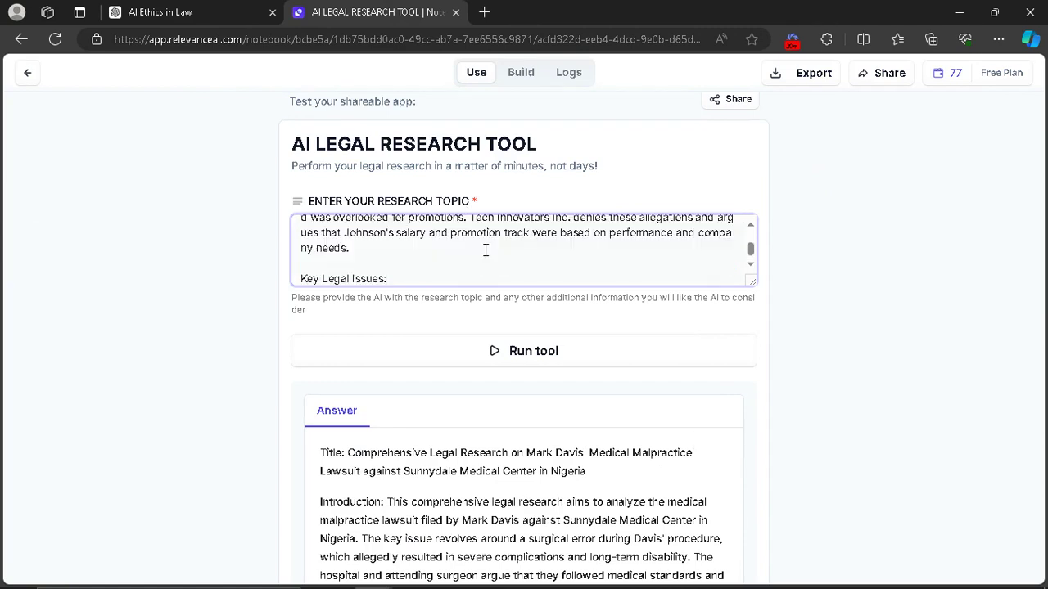
# - Delete the trailing "Key Legal Issues:" heading from the research topic and run the tool on the case
pyautogui.press('BackSpace')
pyautogui.press('BackSpace')
pyautogui.press('BackSpace')
pyautogui.press('BackSpace')
pyautogui.press('BackSpace')
pyautogui.press('BackSpace')
pyautogui.press('BackSpace')
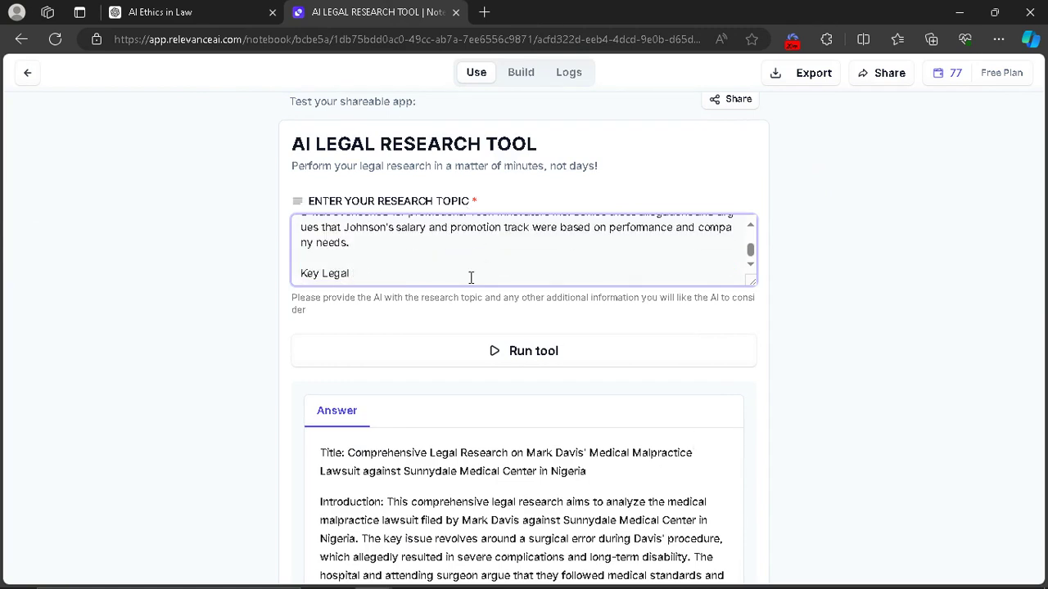
pyautogui.press('BackSpace')
pyautogui.press('BackSpace')
pyautogui.press('BackSpace')
pyautogui.press('BackSpace')
pyautogui.press('BackSpace')
pyautogui.press('BackSpace')
pyautogui.press('BackSpace')
pyautogui.press('BackSpace')
pyautogui.press('BackSpace')
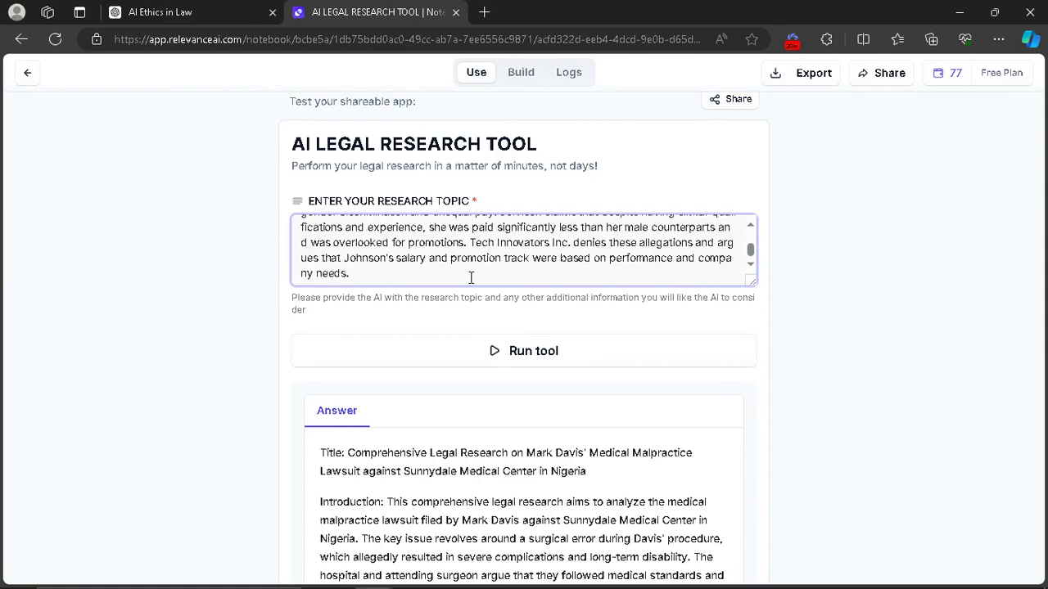
pyautogui.scroll(6, 471, 277)
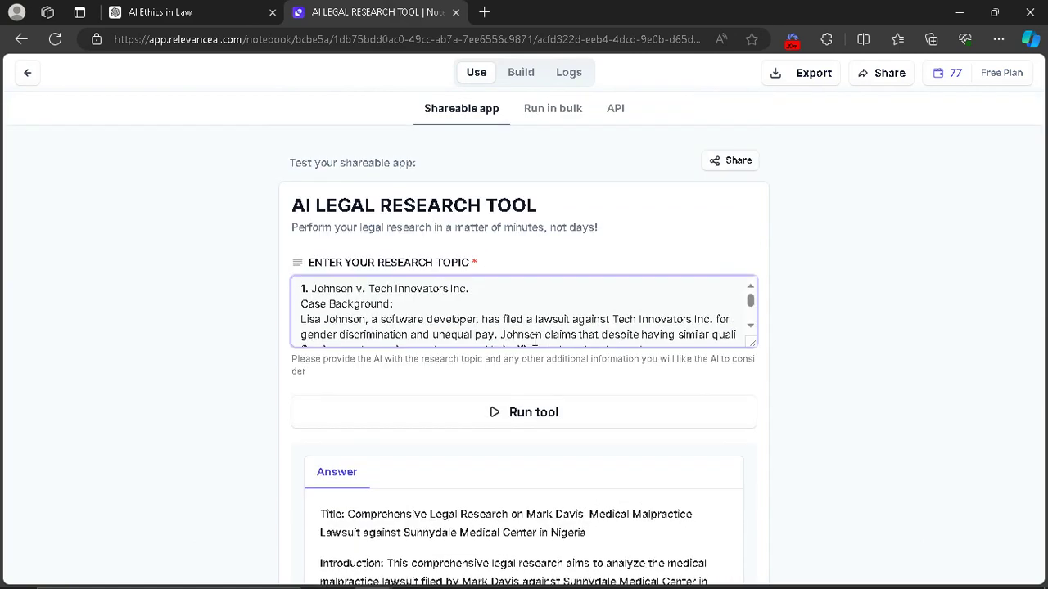
pyautogui.click(521, 407)
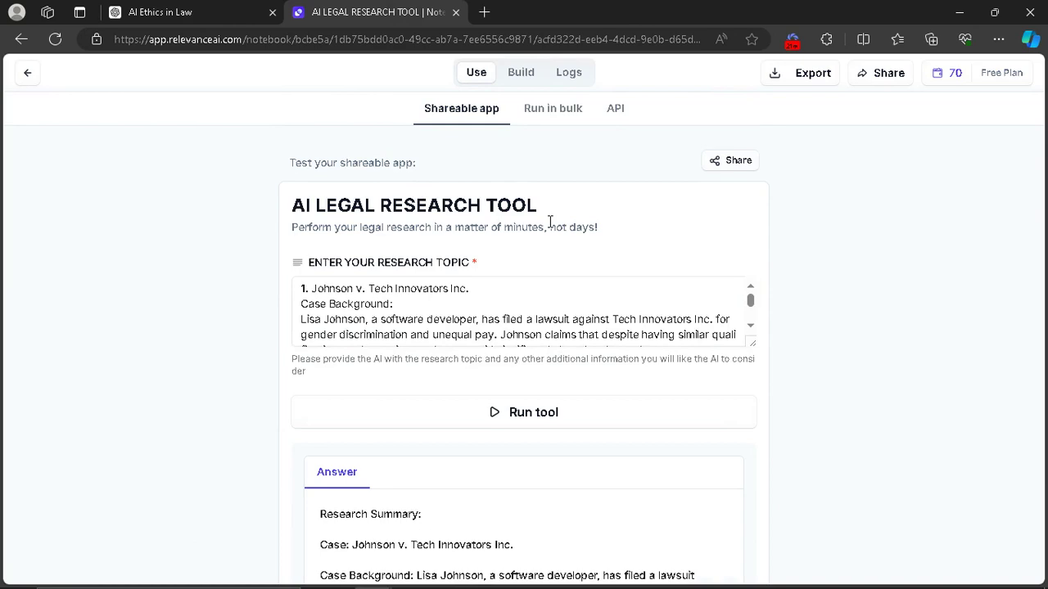
# - Expand the new answer and examine its research findings, from gender discrimination and unequal pay through relevant case law to the conclusion
pyautogui.scroll(-6, 799, 341)
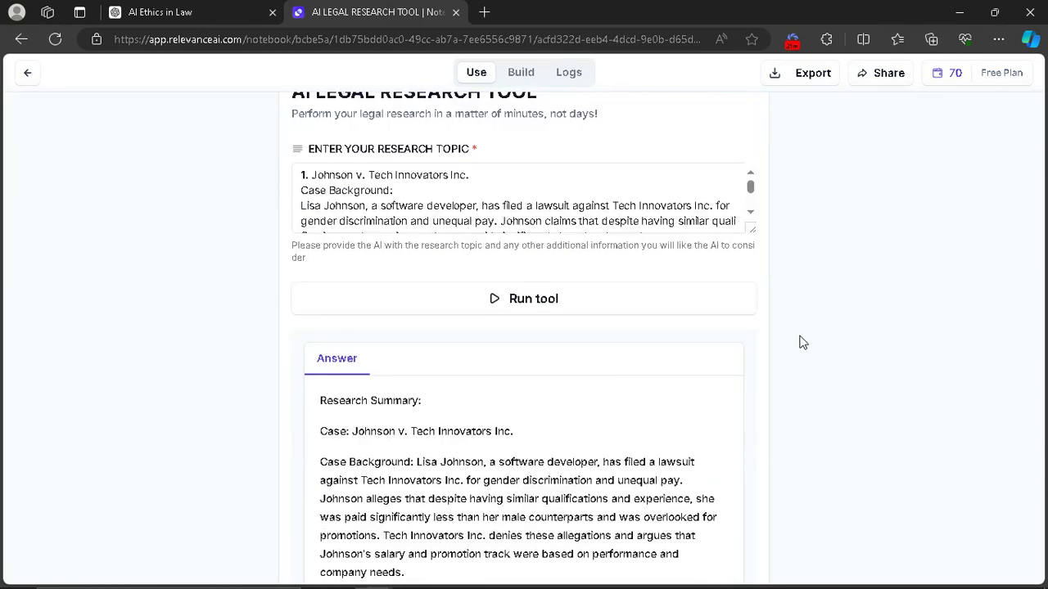
pyautogui.click(528, 456)
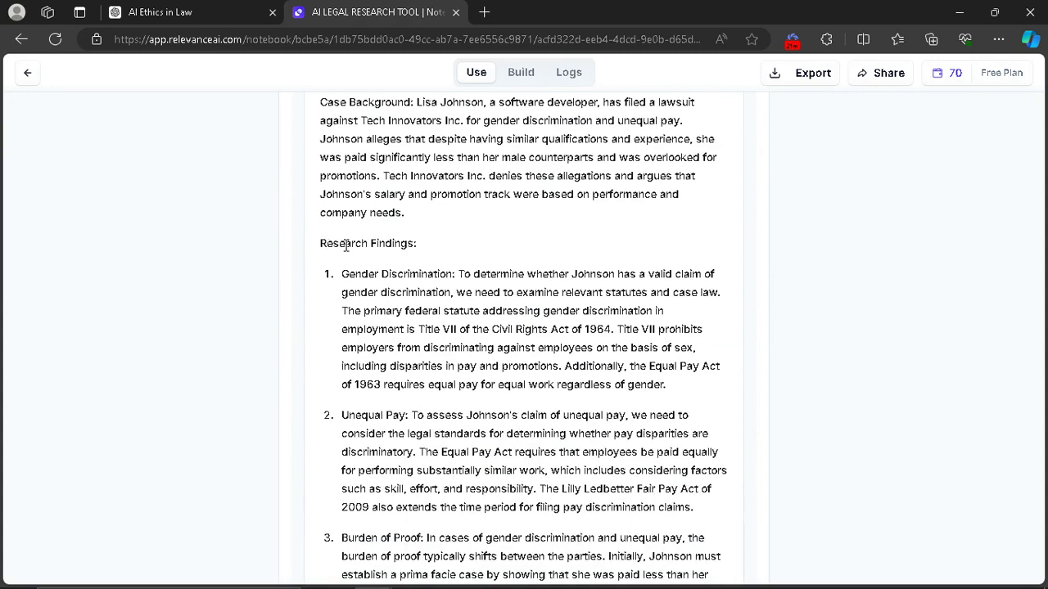
pyautogui.scroll(-5, 536, 310)
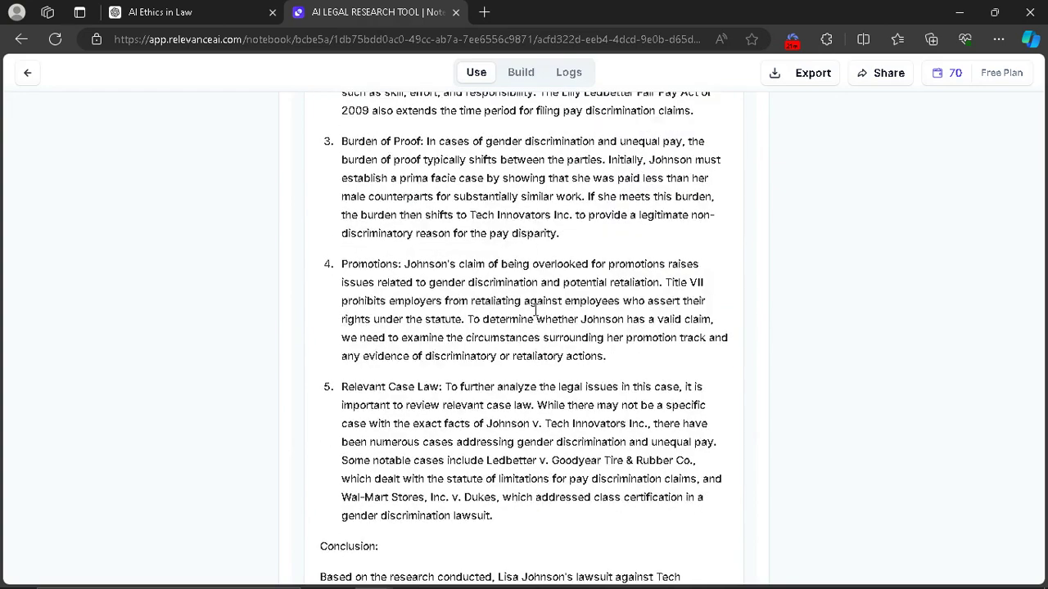
pyautogui.scroll(-3, 536, 310)
pyautogui.scroll(7, 536, 309)
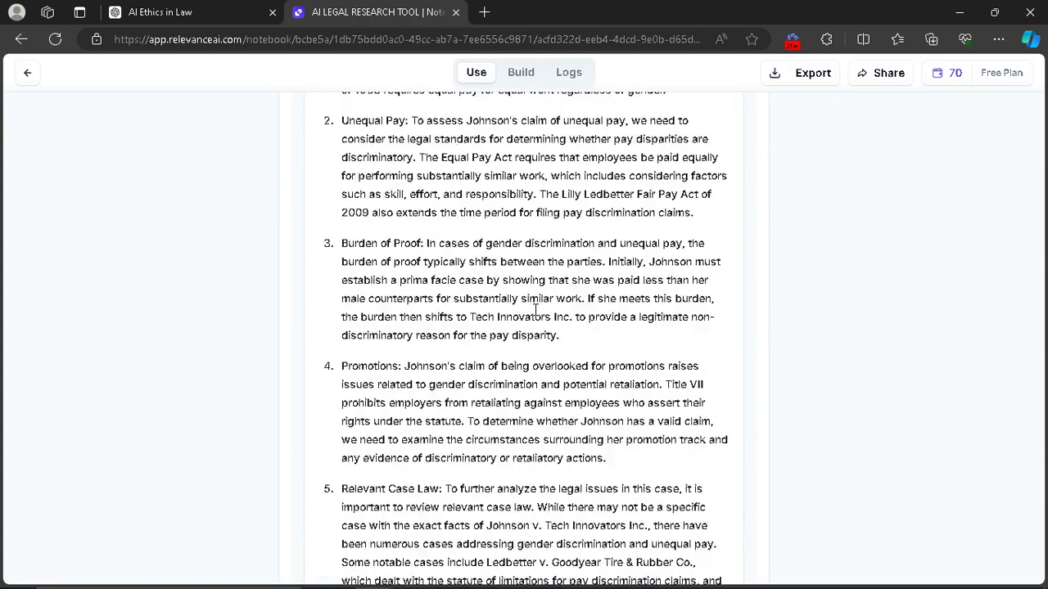
pyautogui.scroll(-5, 536, 310)
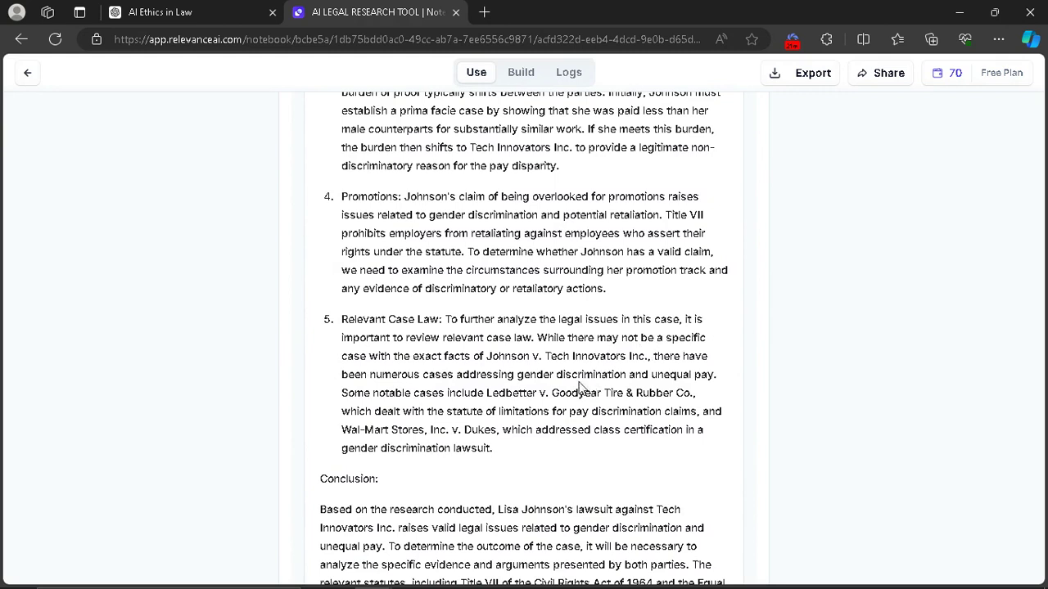
pyautogui.scroll(-1, 565, 389)
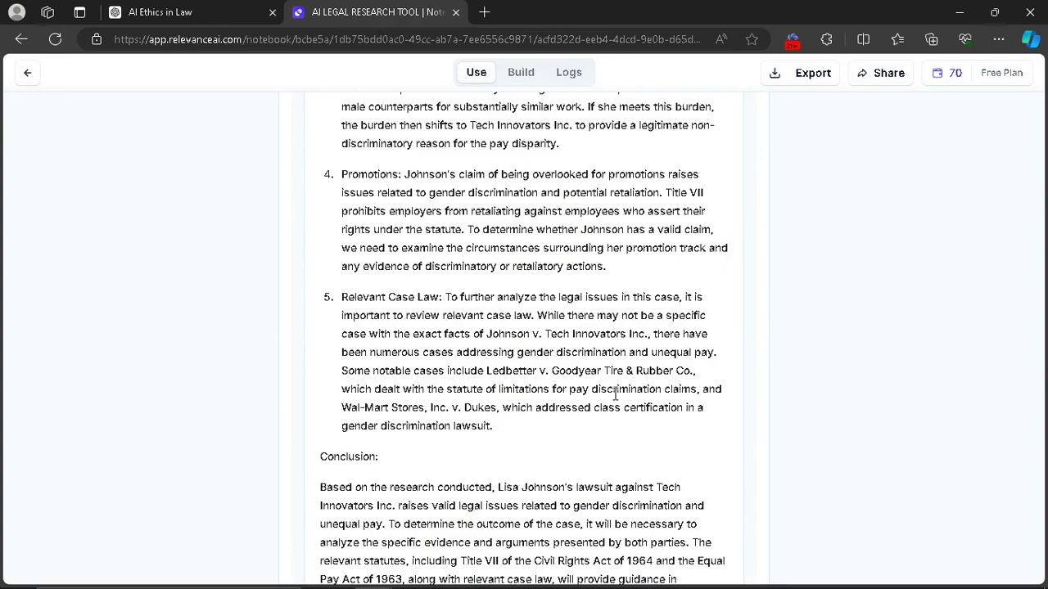
pyautogui.scroll(2, 615, 396)
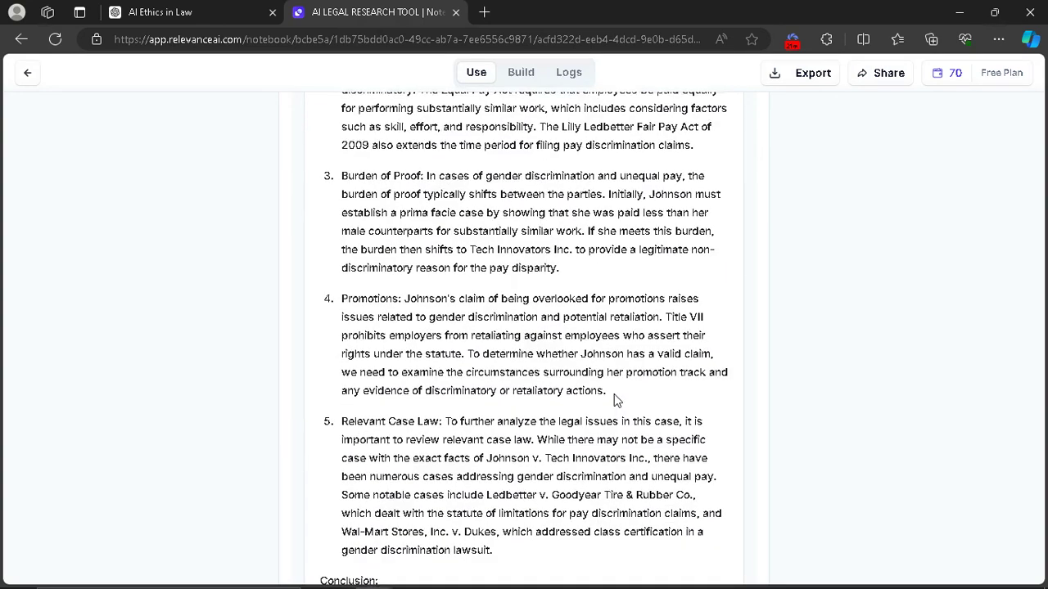
pyautogui.scroll(4, 616, 401)
# - Switch to the ChatGPT conversation and copy the case background of the fourth example, the overtime wage lawsuit against Urban Transport Solutions
pyautogui.click(159, 12)
pyautogui.scroll(-2, 509, 398)
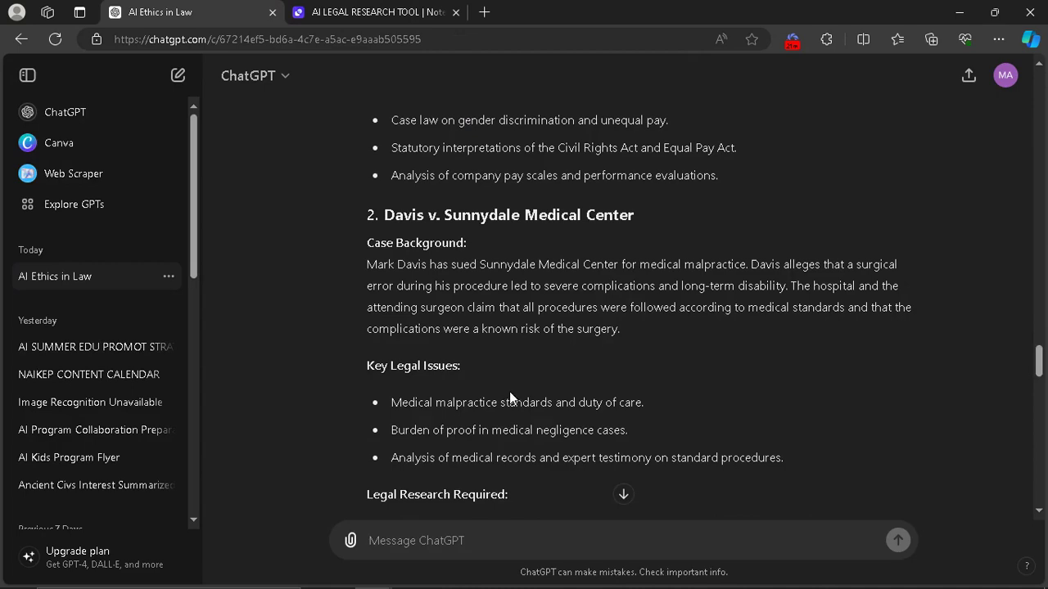
pyautogui.scroll(-6, 514, 357)
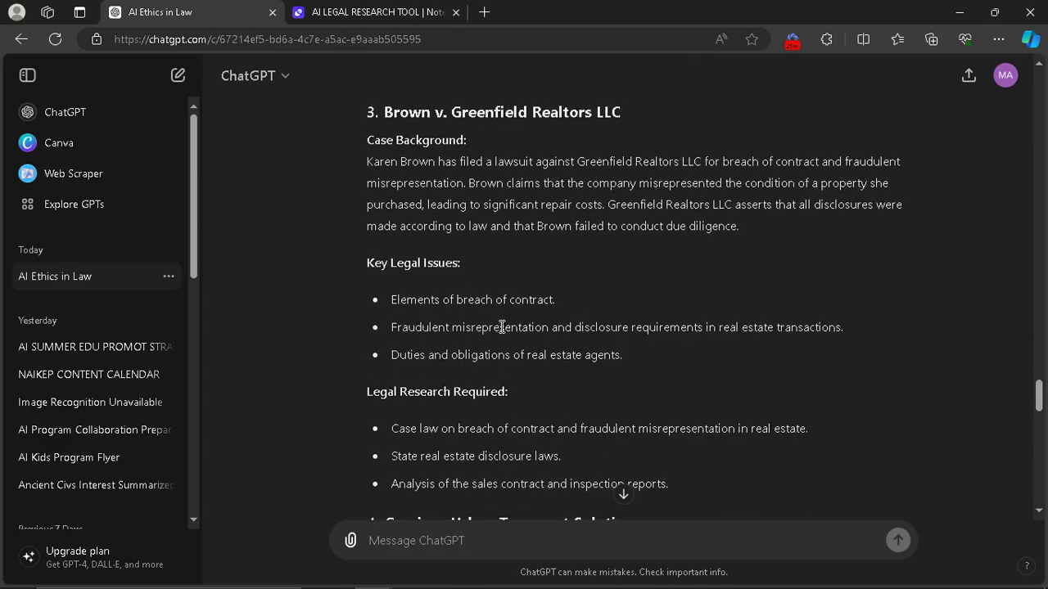
pyautogui.scroll(-4, 504, 331)
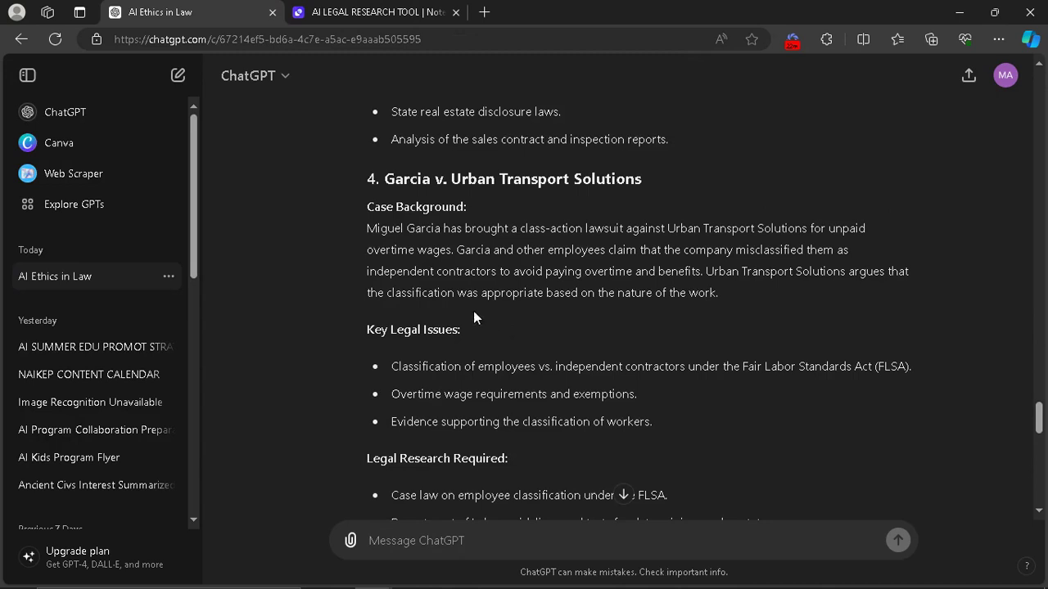
pyautogui.scroll(-1, 428, 295)
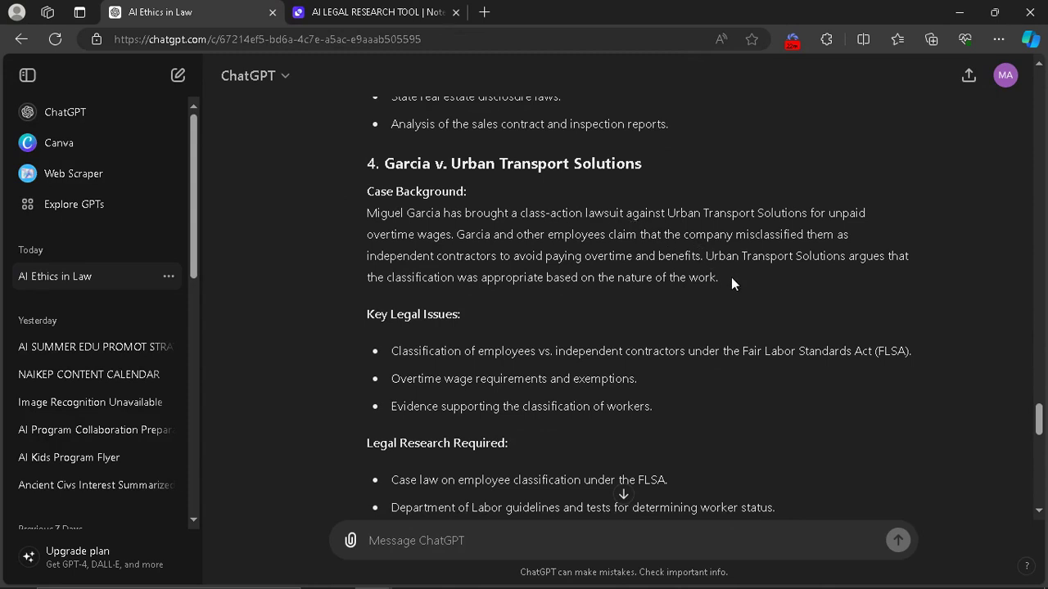
pyautogui.moveTo(731, 276); pyautogui.dragTo(368, 193)
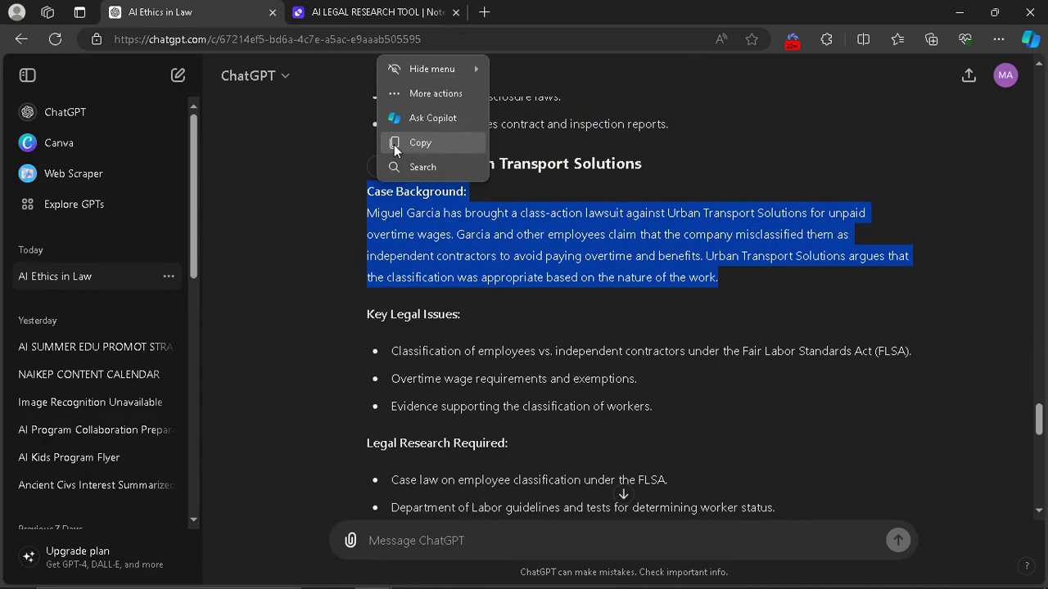
pyautogui.click(395, 143)
# - Switch to Relevance AI, replace the research topic with the copied Urban Transport Solutions background, and check the text from its beginning
pyautogui.click(360, 11)
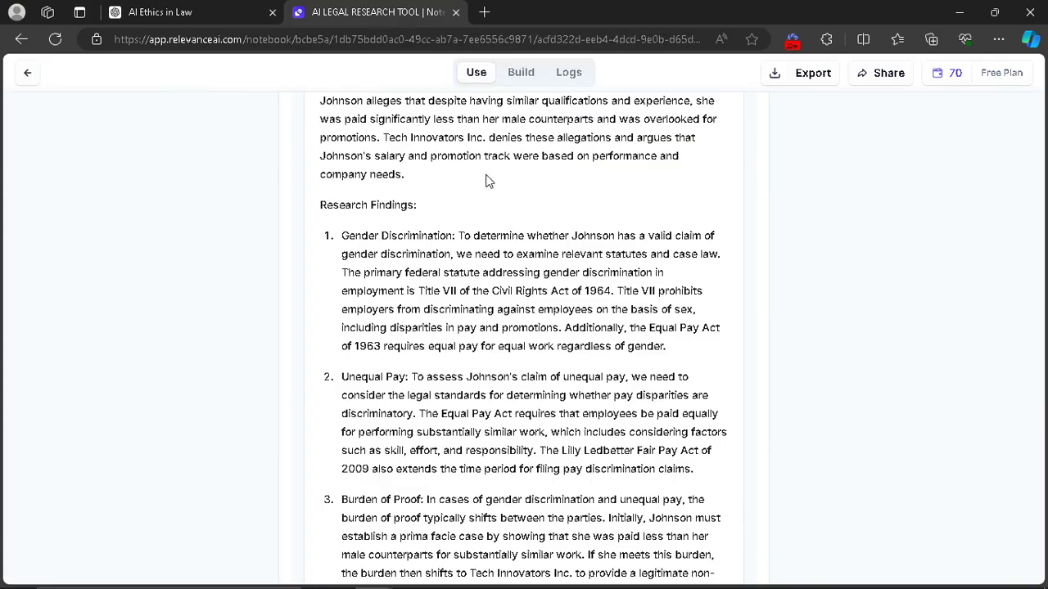
pyautogui.click(514, 259)
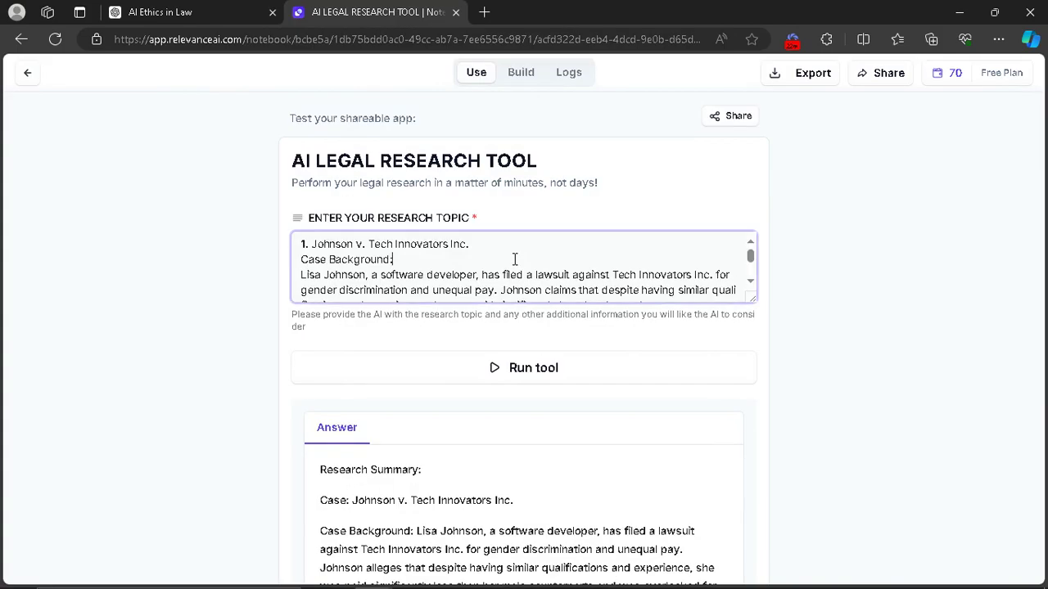
pyautogui.hotkey('ctrl', 'a')
pyautogui.hotkey('ctrl', 'v')
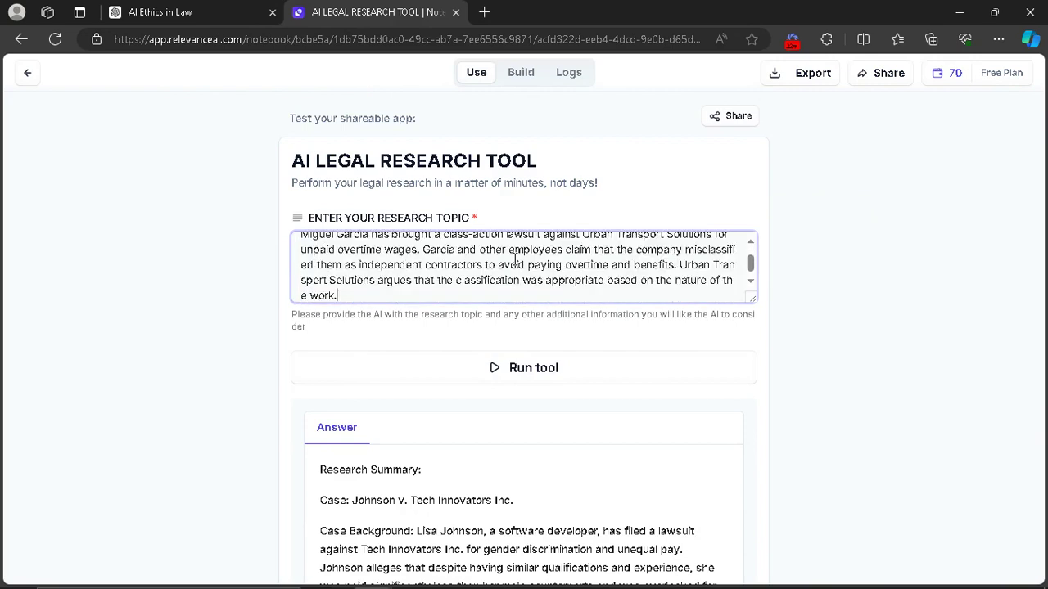
pyautogui.scroll(5, 514, 259)
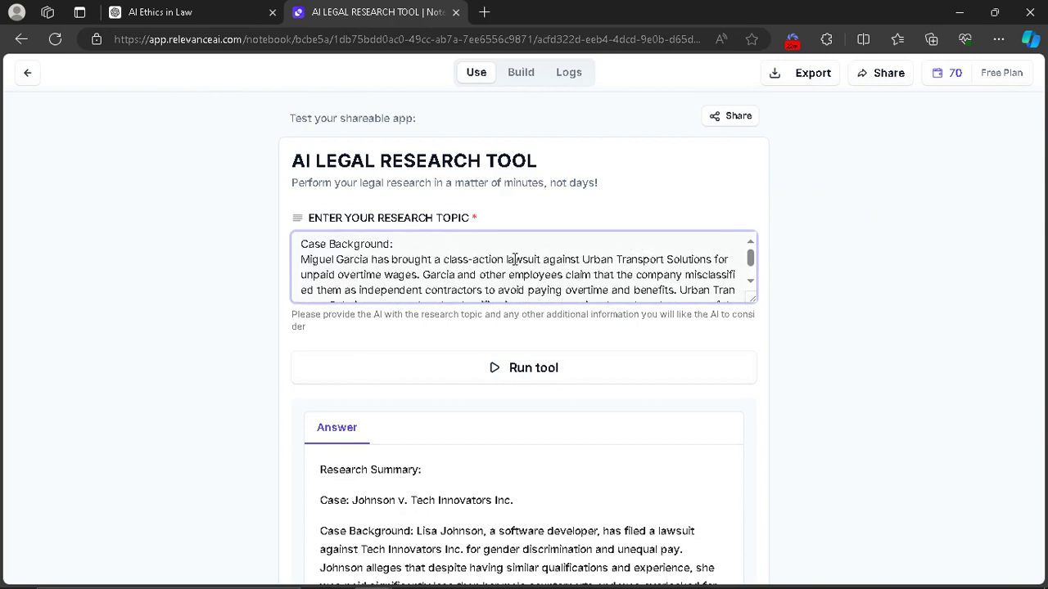
# - Run the tool on the Urban Transport Solutions overtime wage case and expand the full answer
pyautogui.click(522, 374)
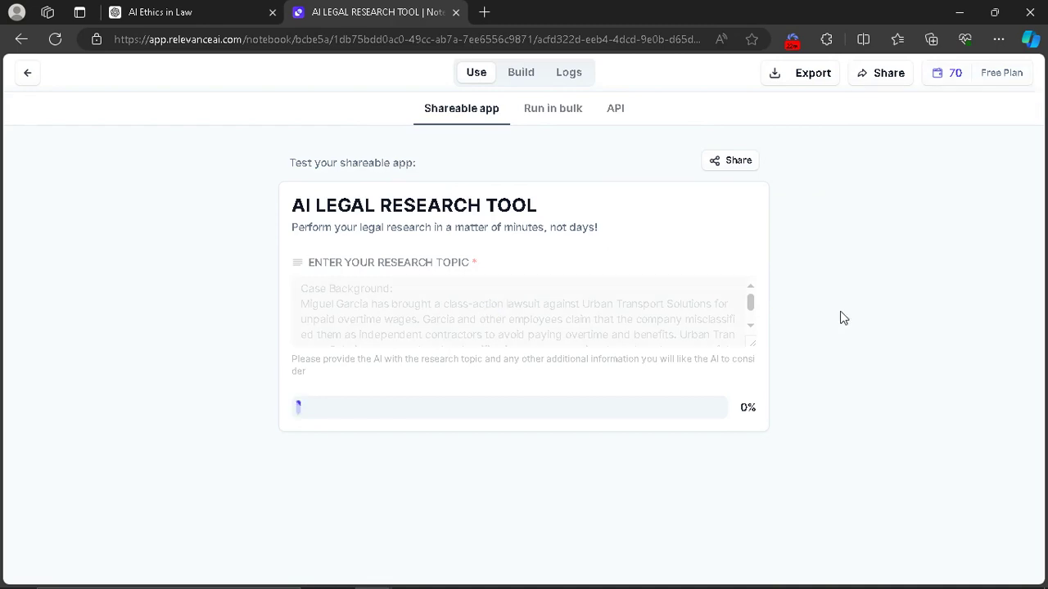
pyautogui.scroll(-6, 714, 426)
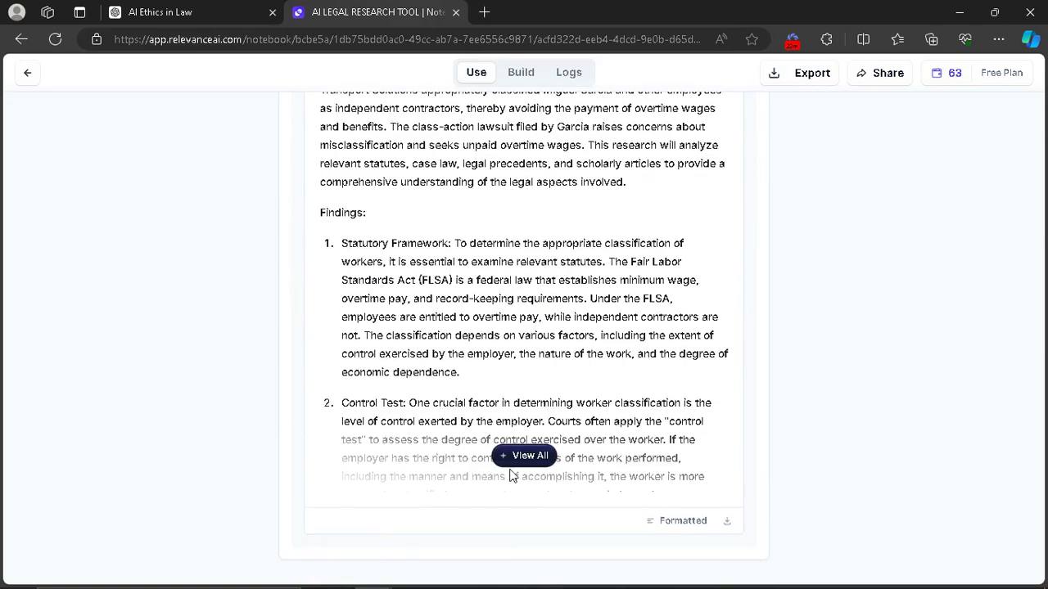
pyautogui.click(524, 456)
# - Examine the expanded answer's findings, conclusion and references, and go back through the numbered findings to the introduction
pyautogui.scroll(-5, 510, 459)
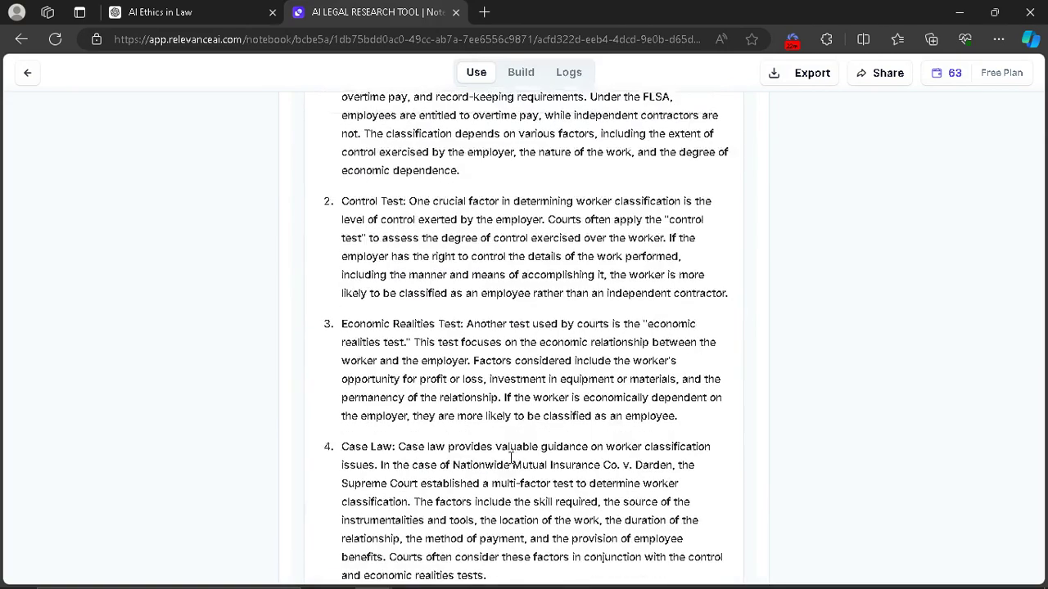
pyautogui.scroll(-4, 510, 459)
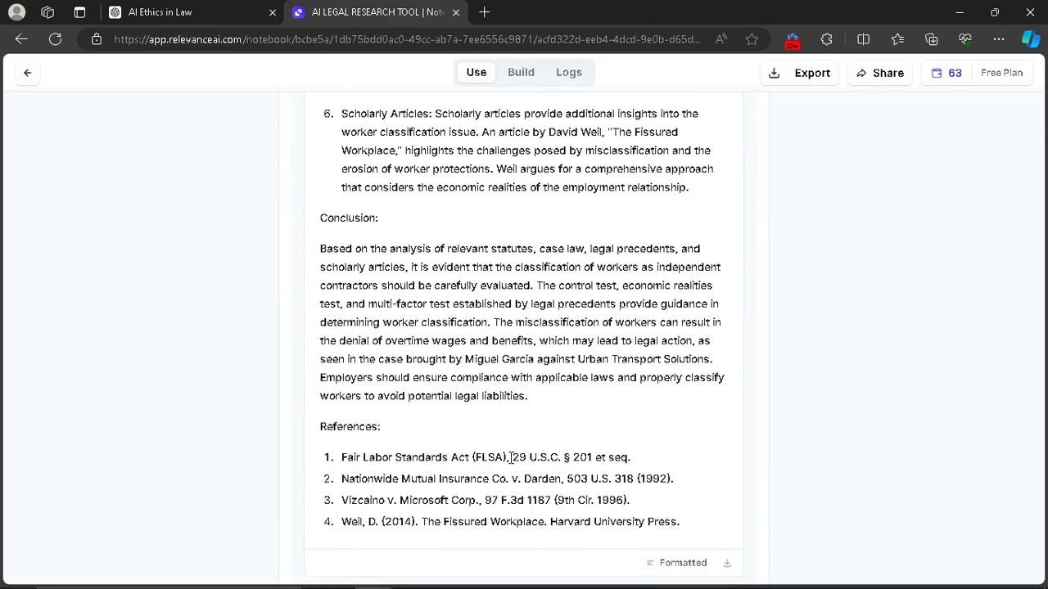
pyautogui.scroll(-1, 510, 457)
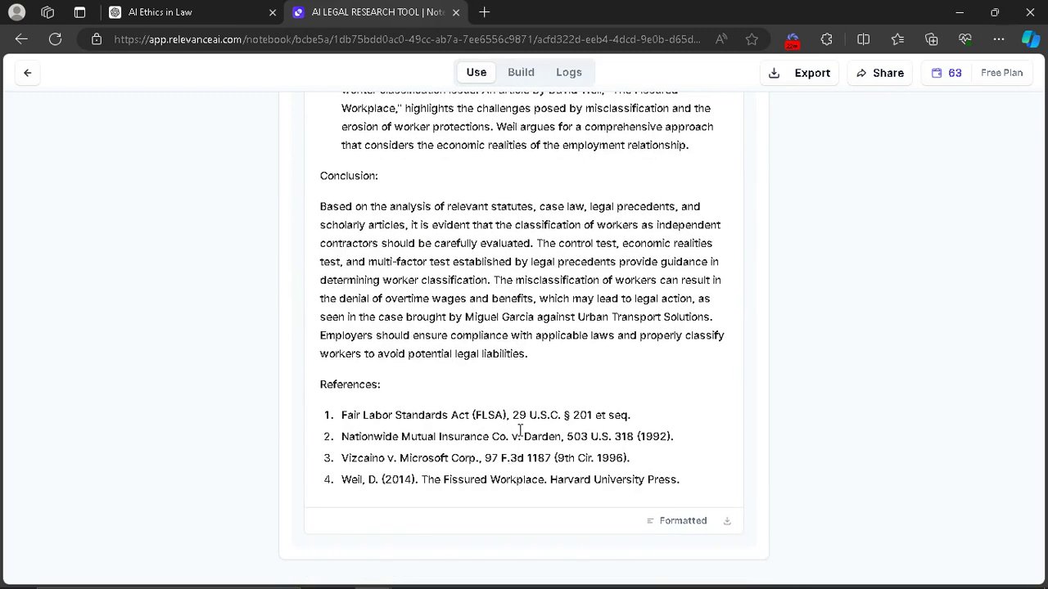
pyautogui.scroll(3, 520, 432)
pyautogui.scroll(-3, 386, 445)
pyautogui.scroll(1, 508, 457)
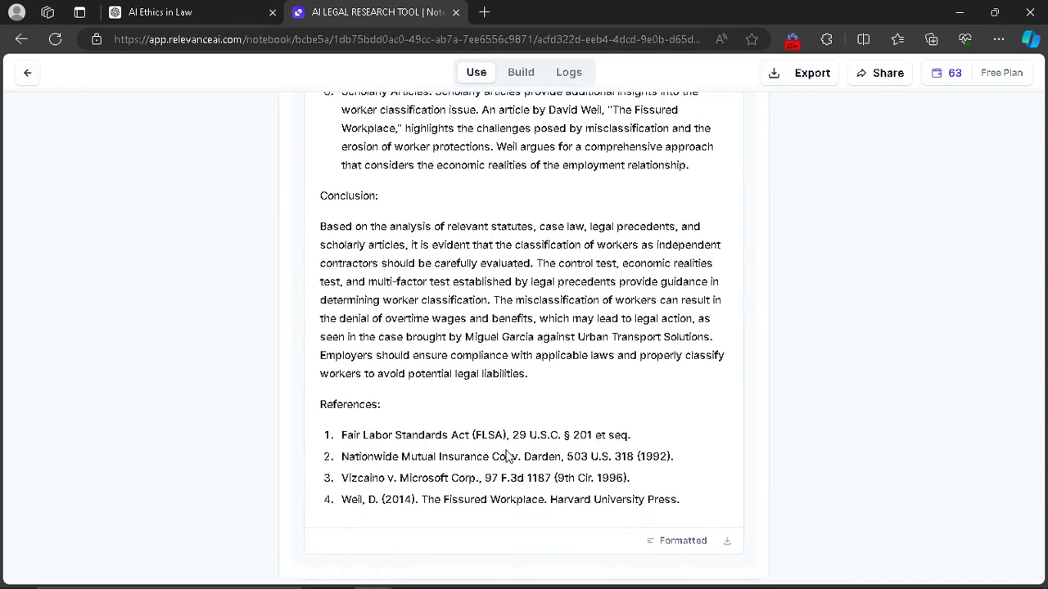
pyautogui.scroll(4, 508, 457)
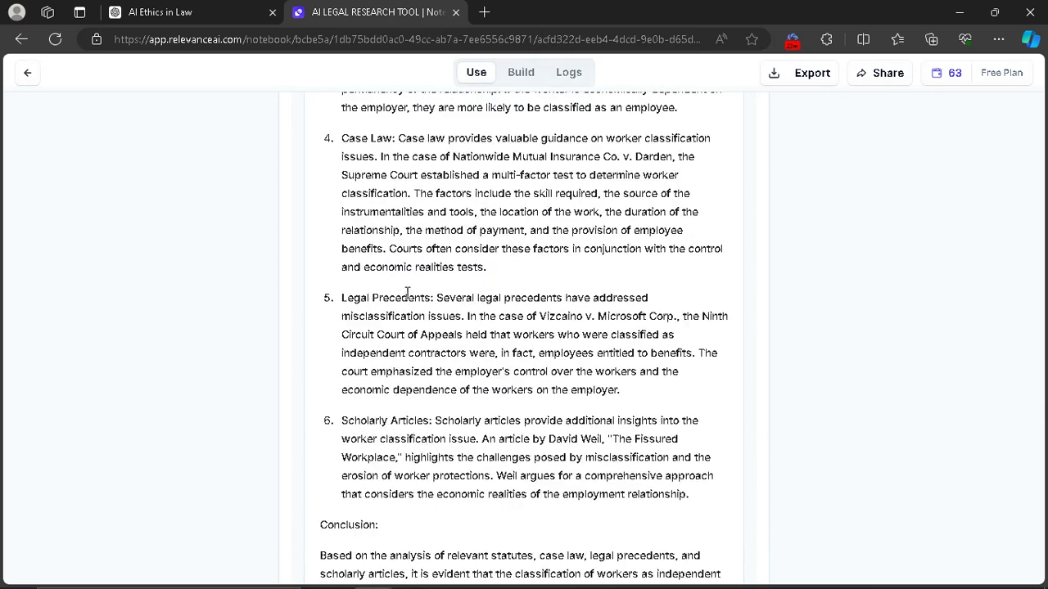
pyautogui.scroll(3, 407, 293)
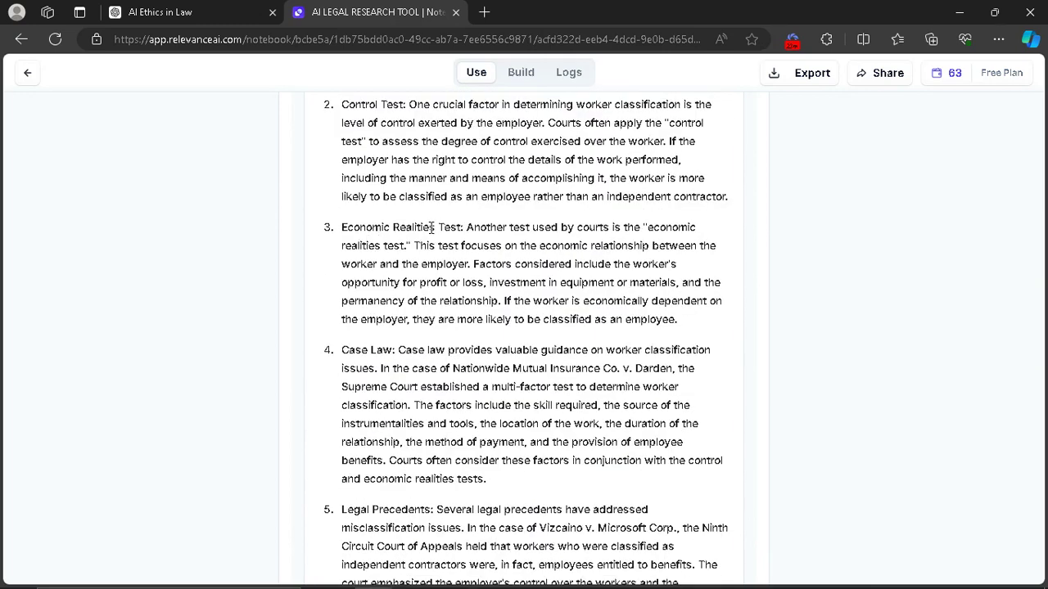
pyautogui.scroll(4, 417, 228)
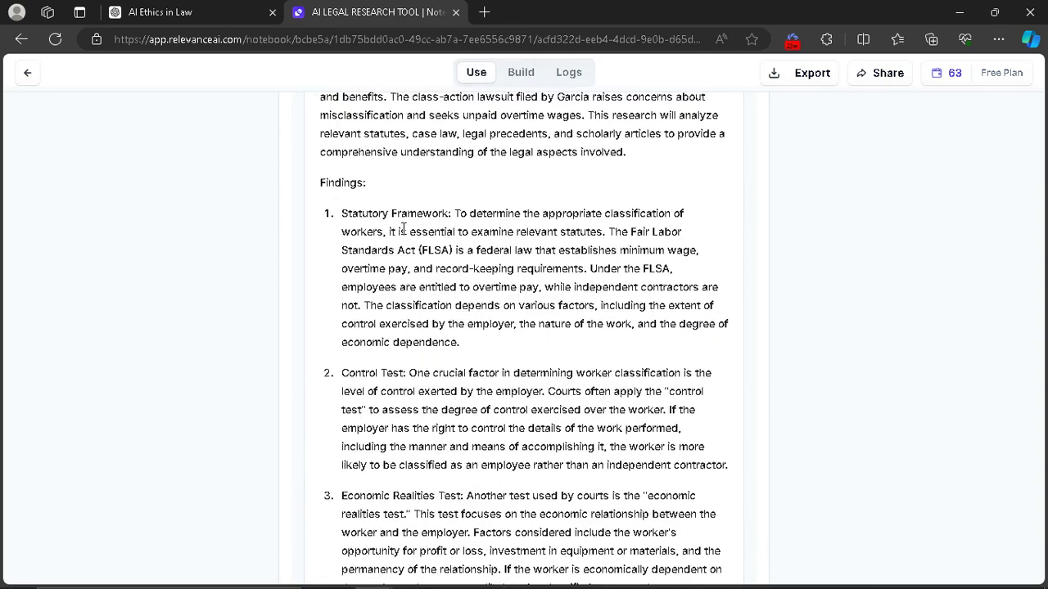
pyautogui.scroll(1, 401, 229)
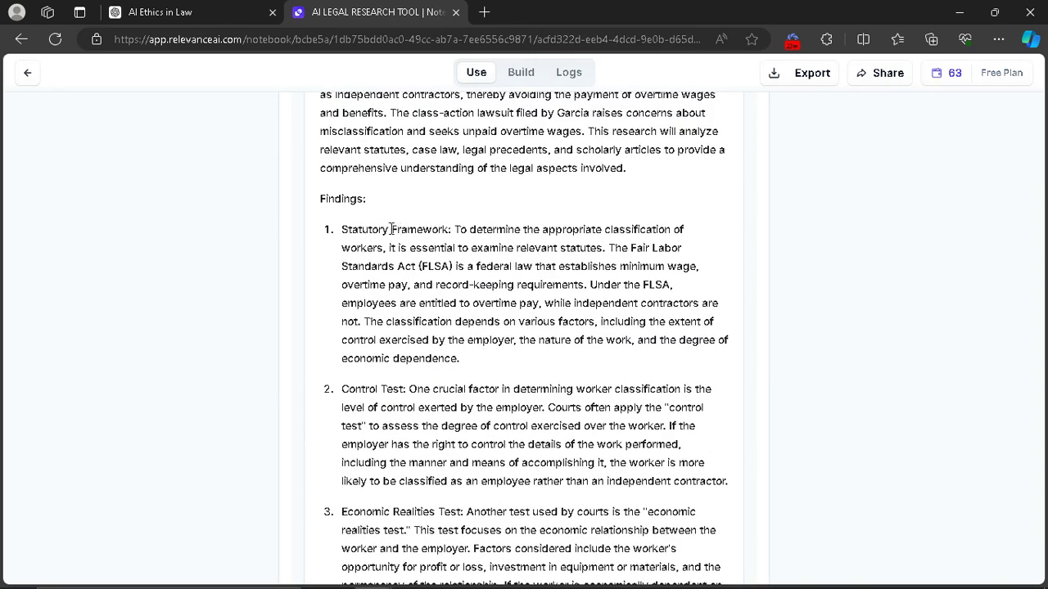
pyautogui.scroll(1, 471, 230)
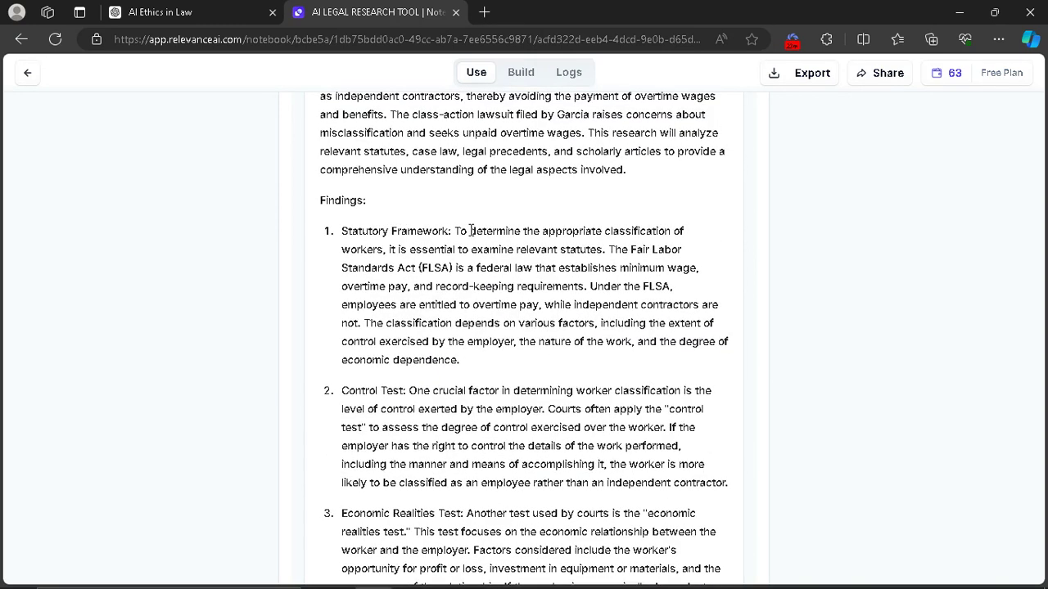
pyautogui.scroll(2, 472, 230)
pyautogui.scroll(1, 471, 231)
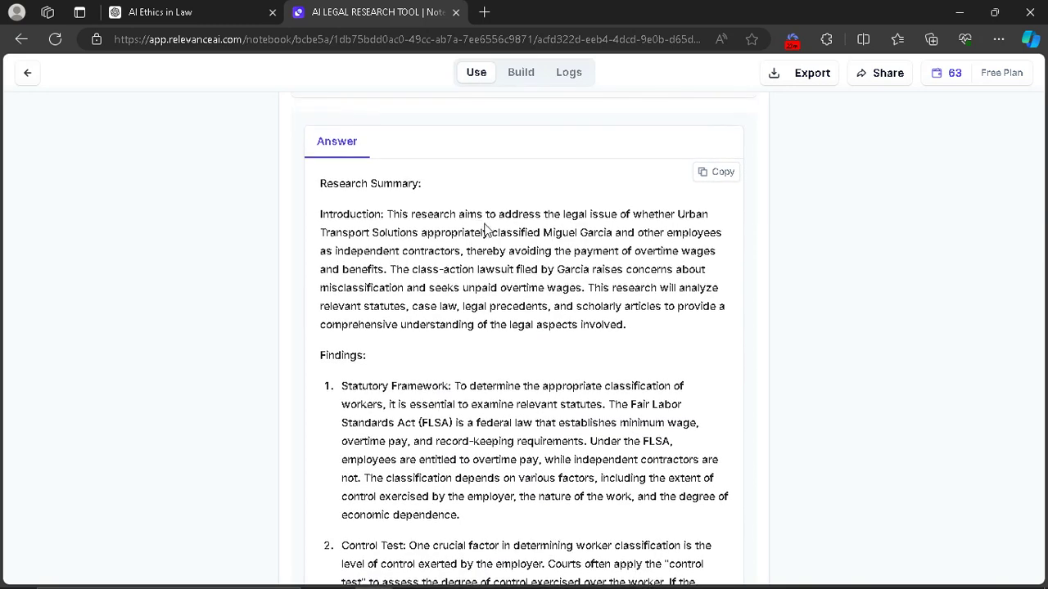
pyautogui.scroll(-3, 524, 244)
pyautogui.scroll(4, 469, 215)
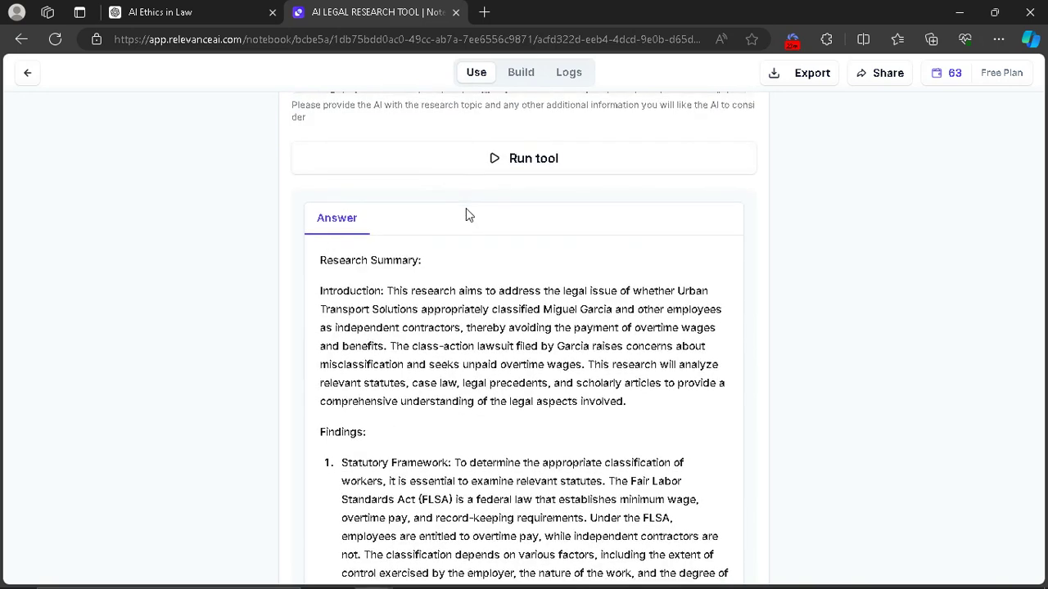
pyautogui.scroll(-1, 467, 213)
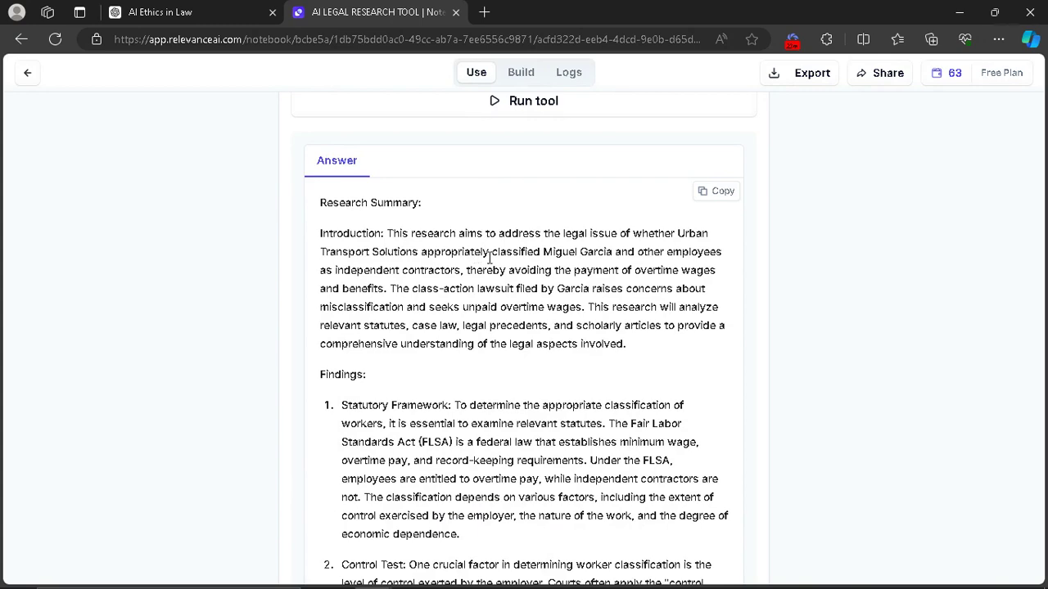
pyautogui.scroll(-2, 490, 258)
pyautogui.scroll(-1, 489, 258)
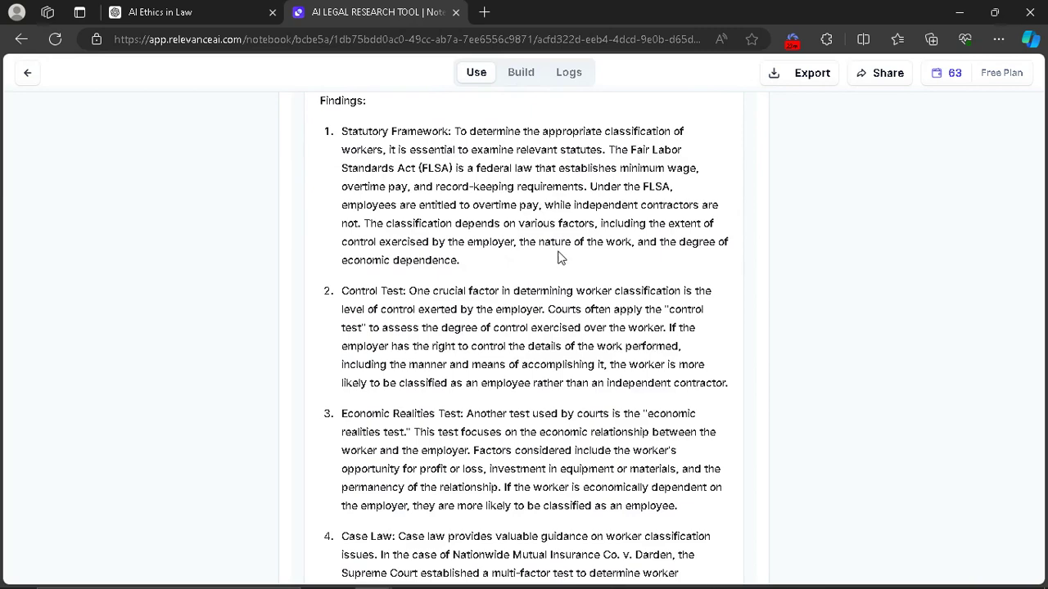
pyautogui.scroll(-1, 551, 247)
pyautogui.scroll(2, 551, 247)
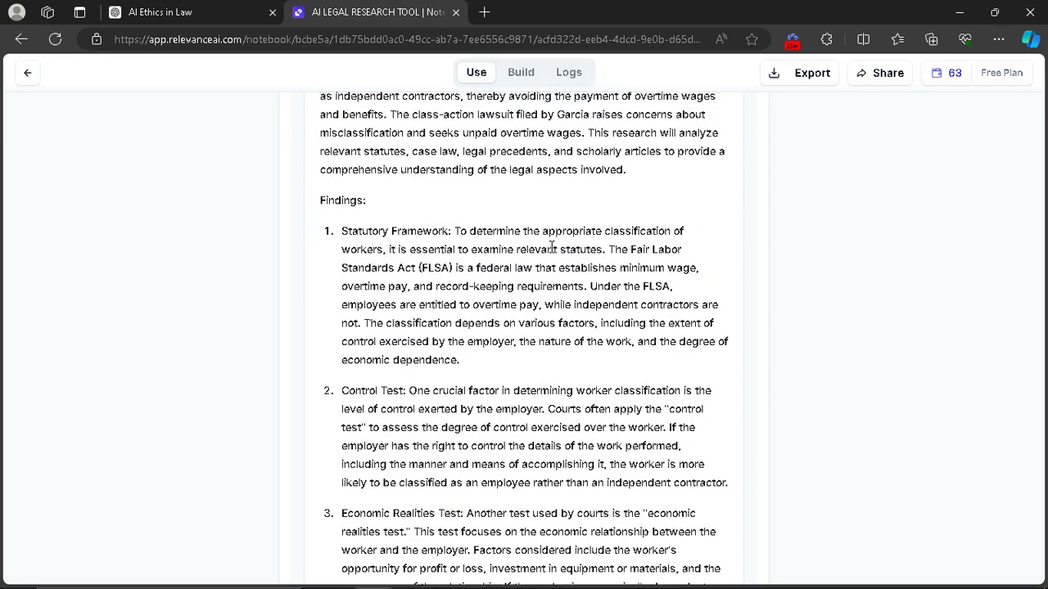
pyautogui.scroll(1, 551, 248)
pyautogui.scroll(1, 551, 247)
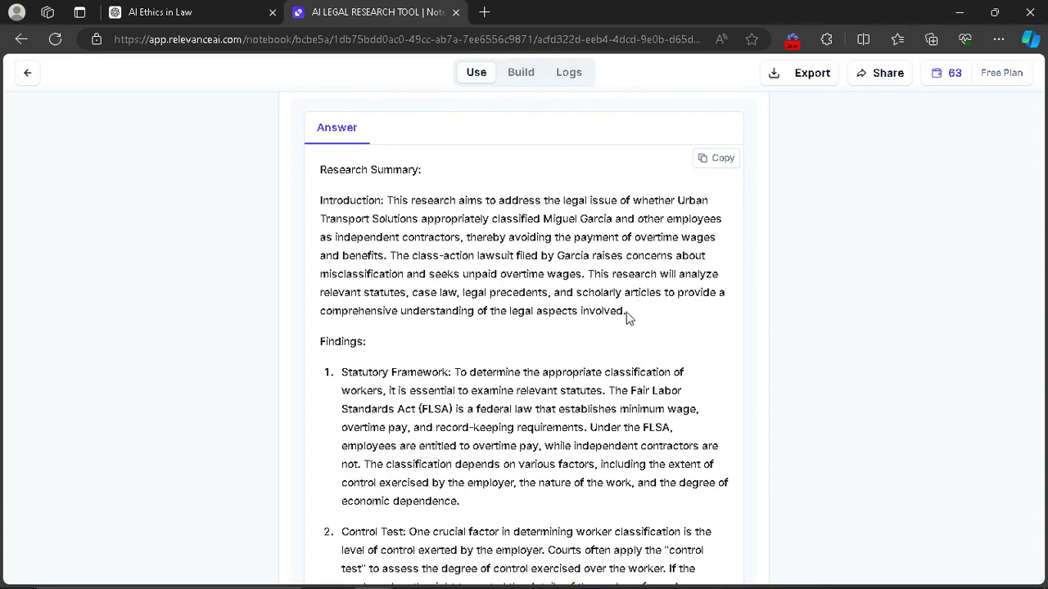
pyautogui.scroll(-1, 511, 338)
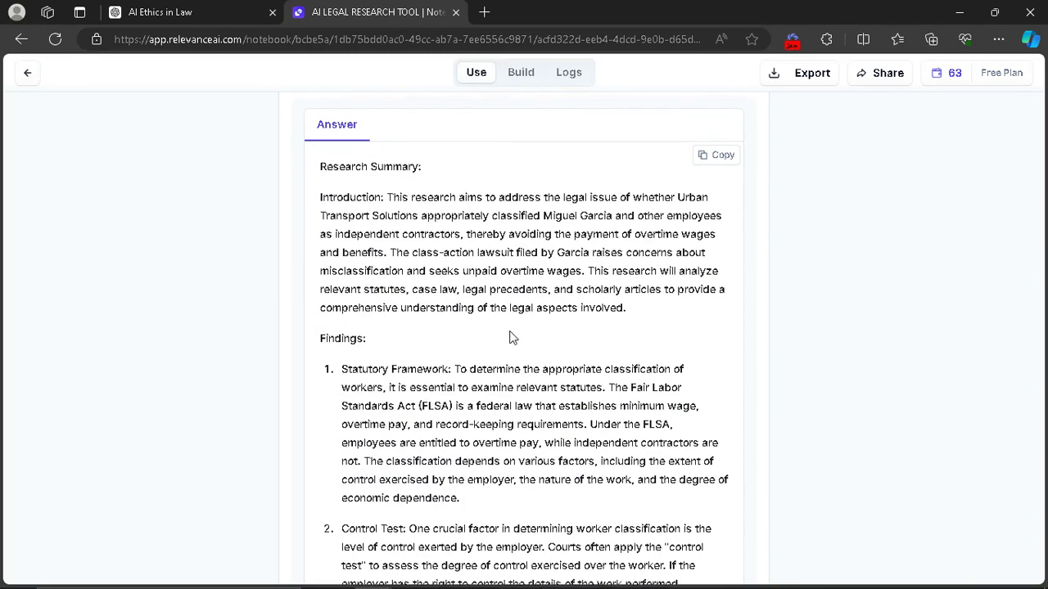
pyautogui.scroll(1, 512, 337)
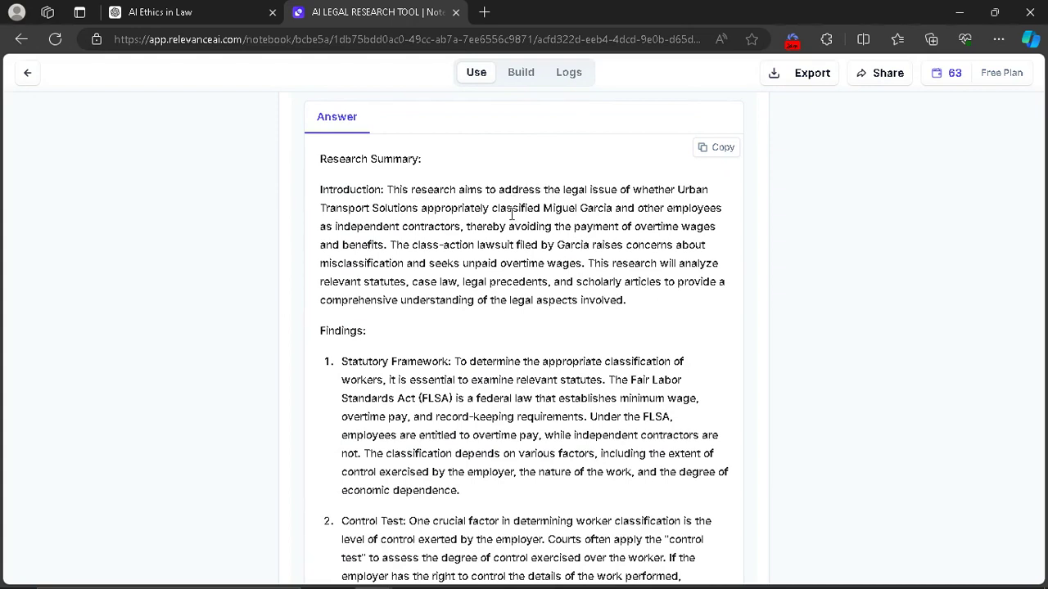
pyautogui.scroll(1, 512, 214)
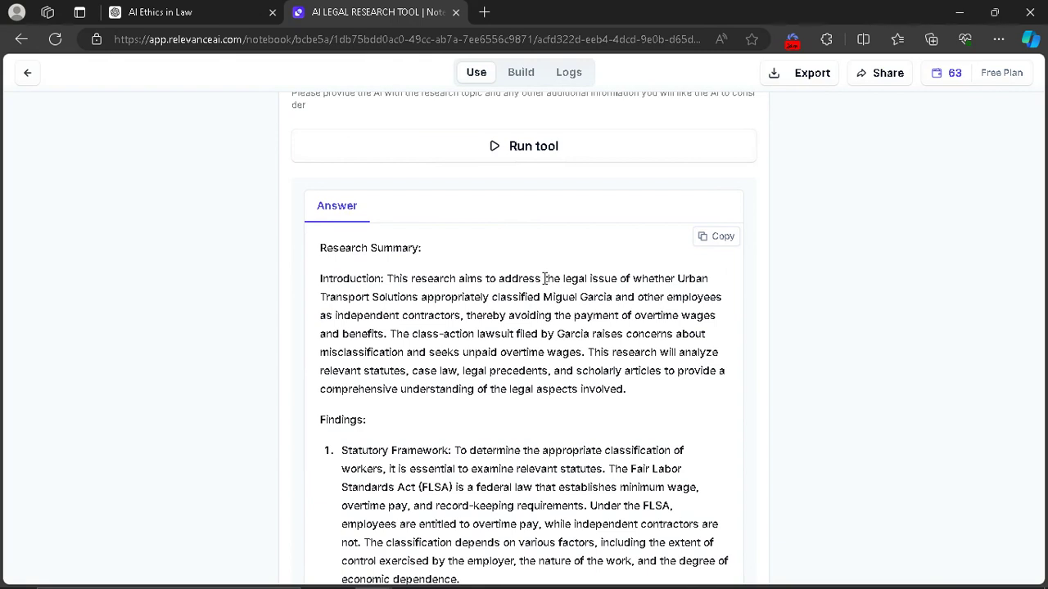
pyautogui.scroll(-1, 545, 278)
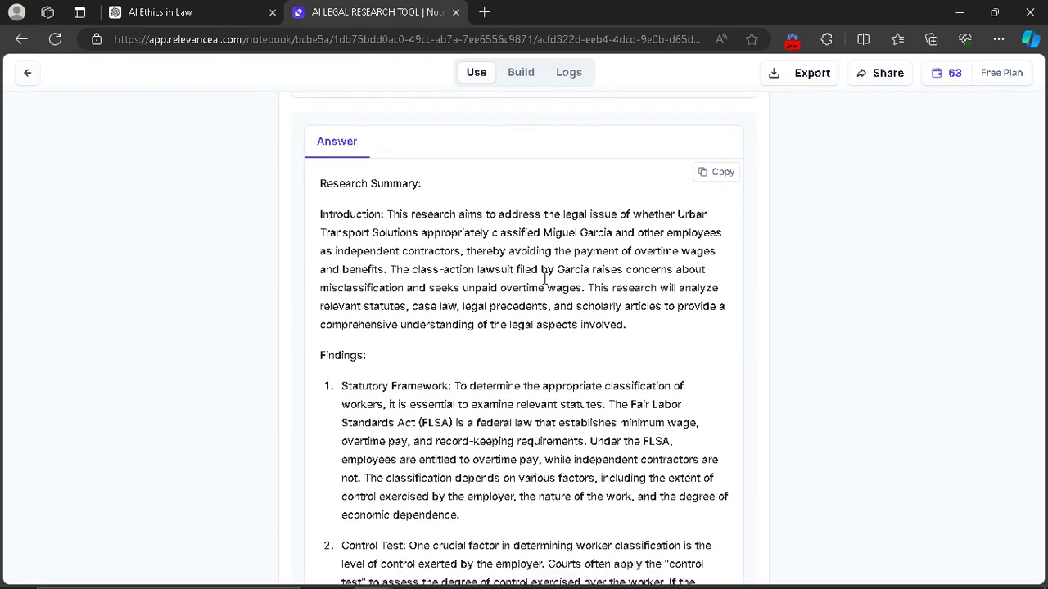
# - Review the research summary from the introduction through the worker classification findings to the conclusion and the reference list
pyautogui.scroll(-1, 521, 273)
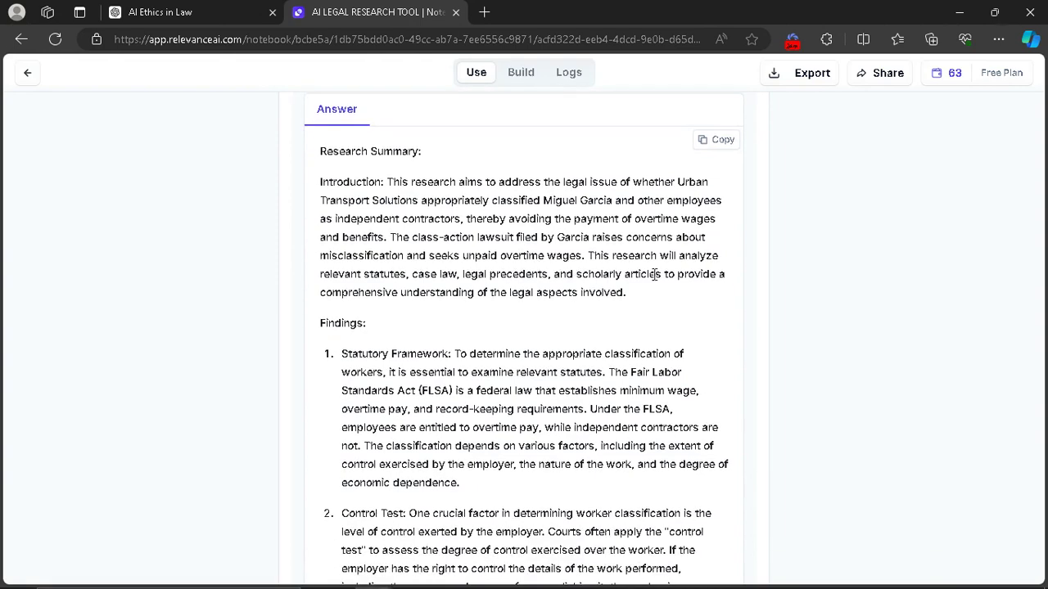
pyautogui.scroll(-1, 654, 276)
pyautogui.scroll(-1, 654, 276)
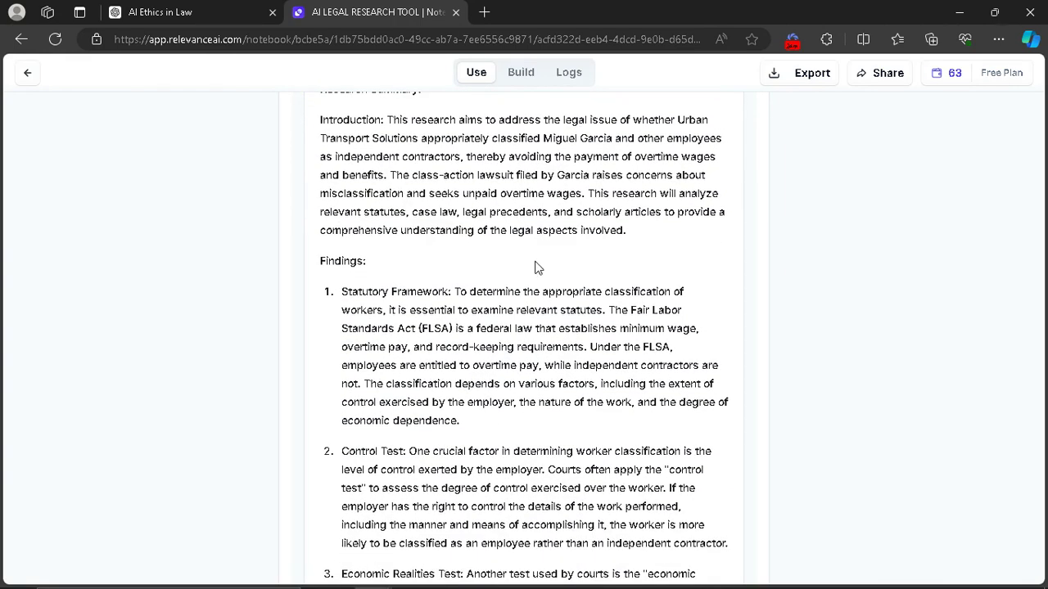
pyautogui.scroll(-1, 498, 258)
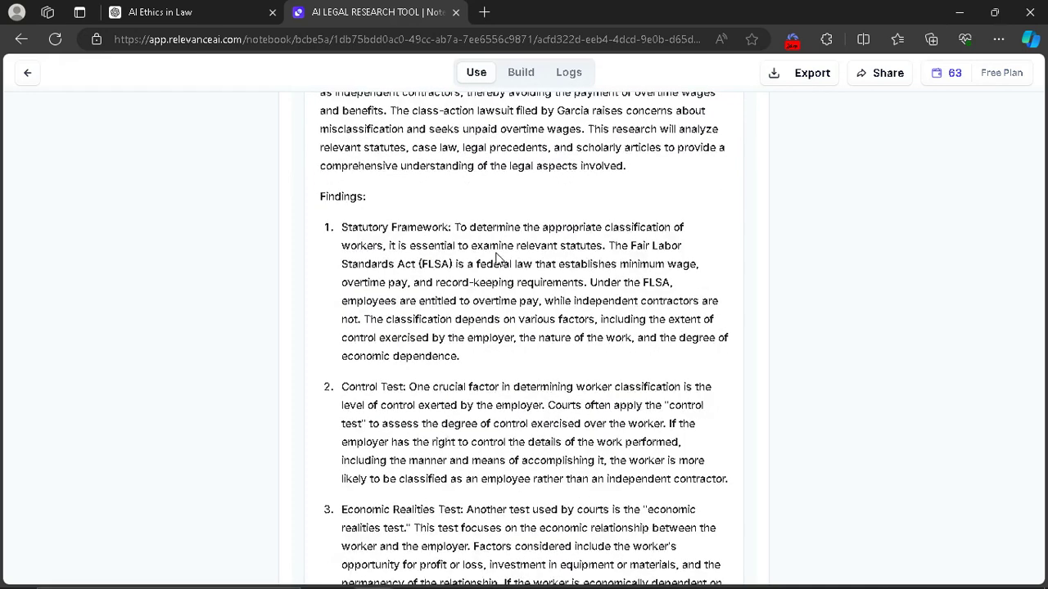
pyautogui.scroll(-3, 497, 259)
pyautogui.scroll(-2, 497, 259)
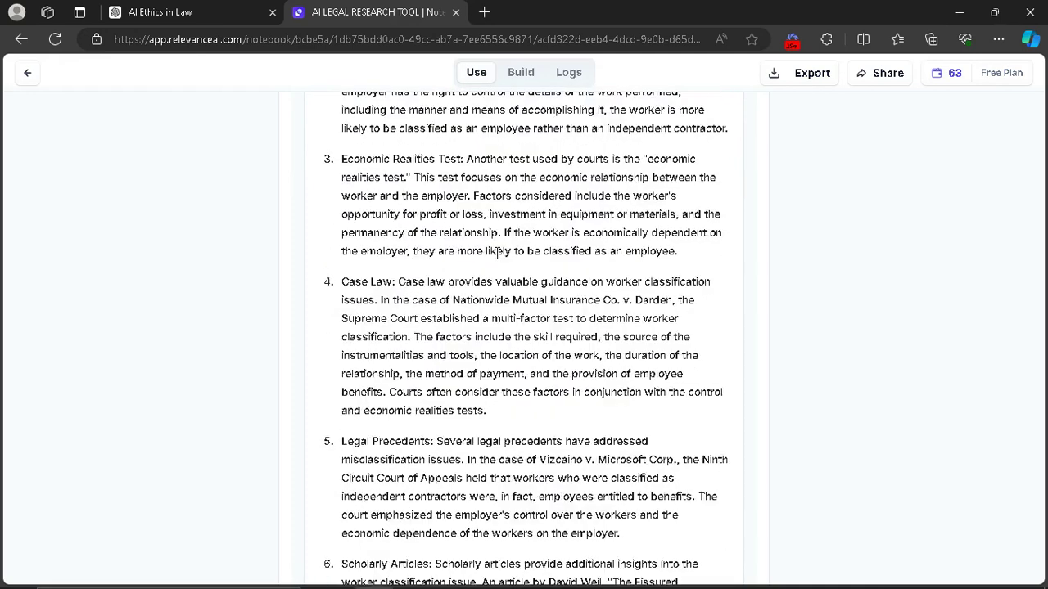
pyautogui.scroll(-5, 498, 253)
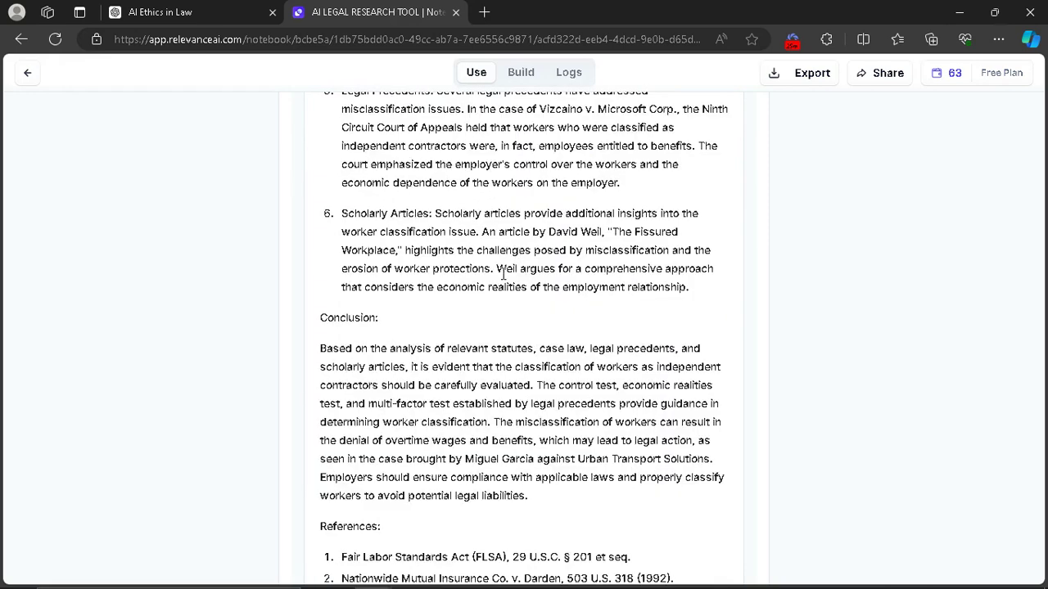
pyautogui.scroll(-2, 520, 262)
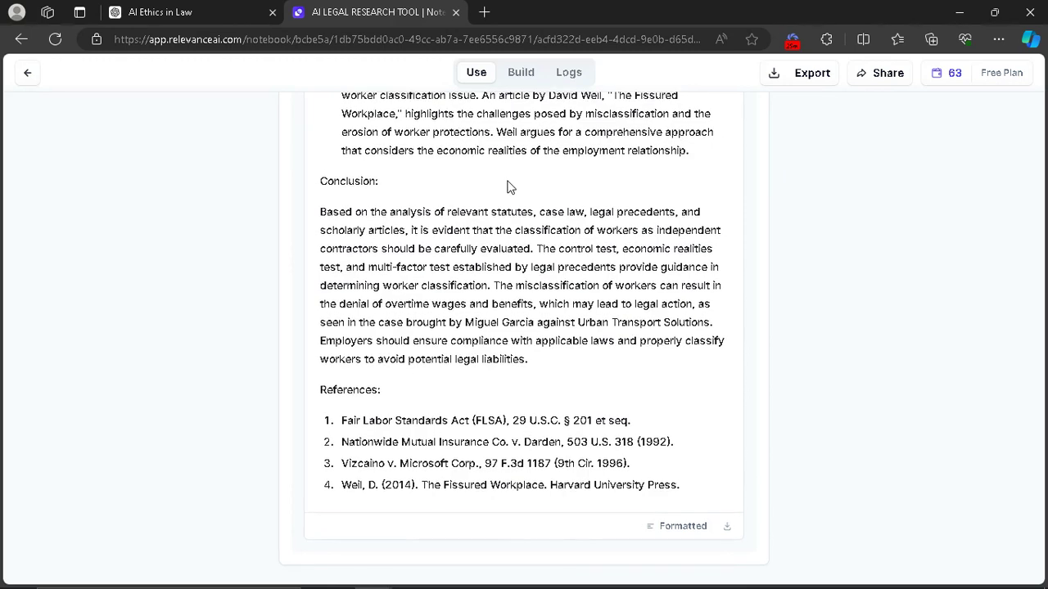
pyautogui.scroll(2, 508, 187)
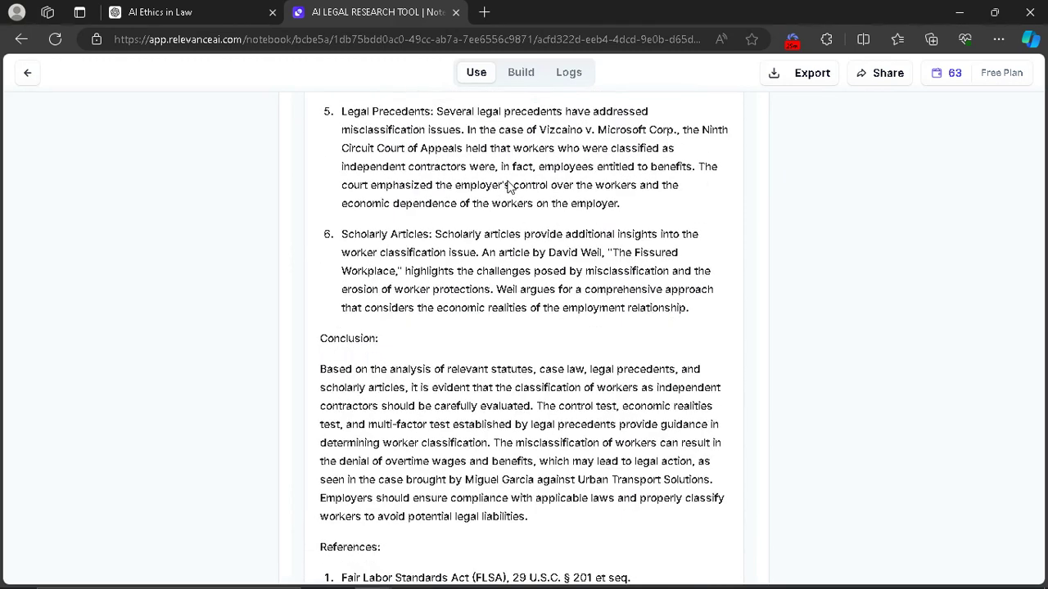
pyautogui.scroll(1, 508, 180)
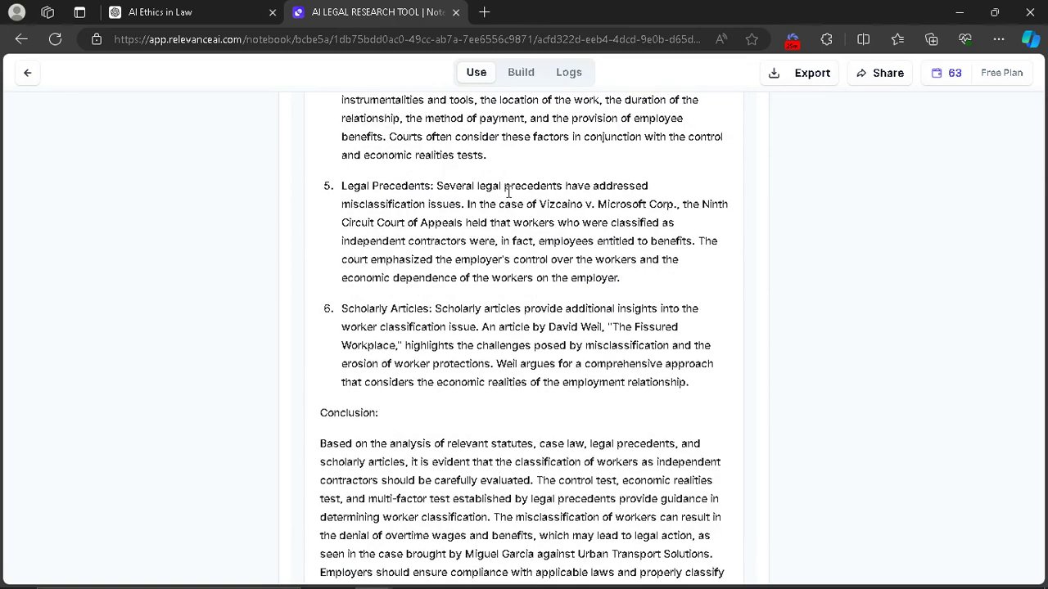
pyautogui.scroll(3, 509, 182)
pyautogui.scroll(4, 509, 192)
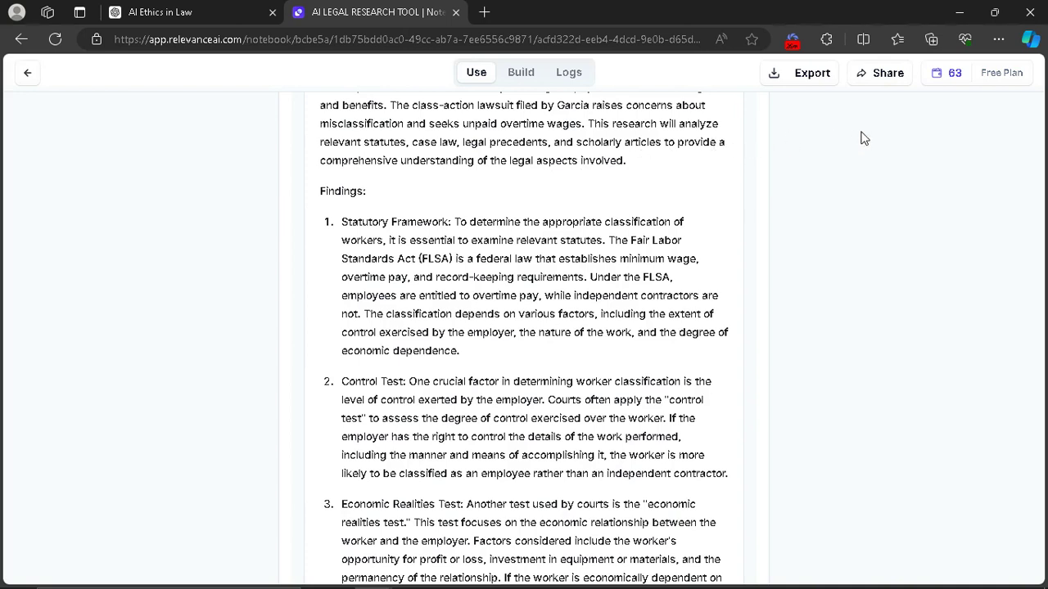
pyautogui.click(793, 47)
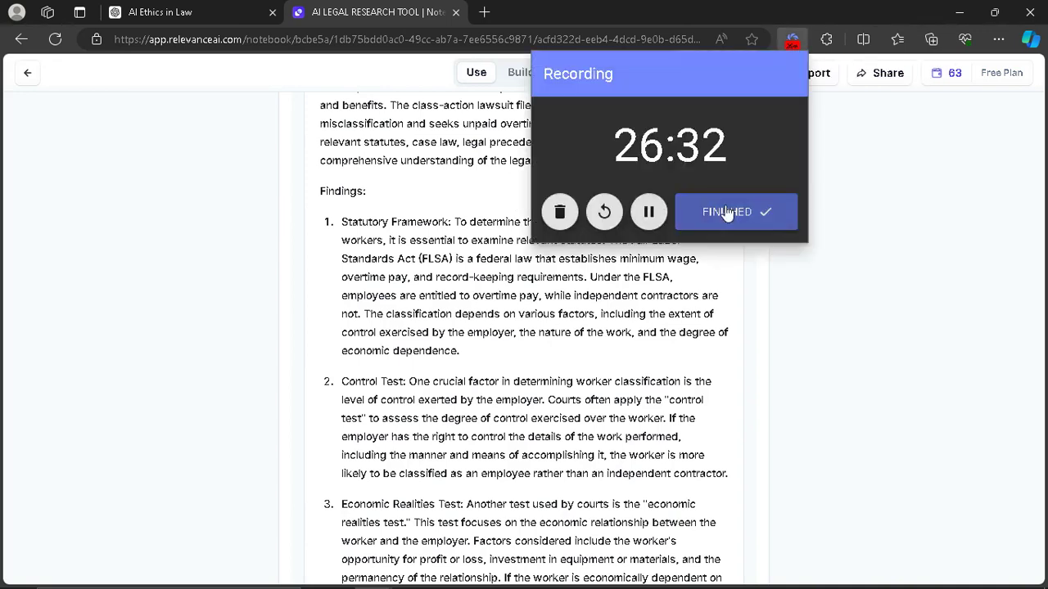